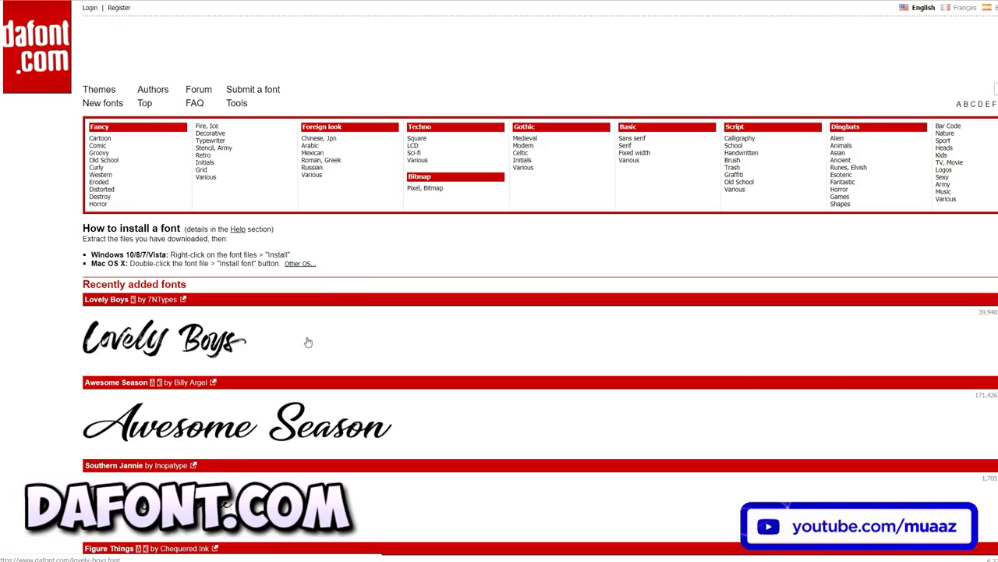
Open the Fancy > Cartoon font category on dafont.com.
key(ctrl+plus)
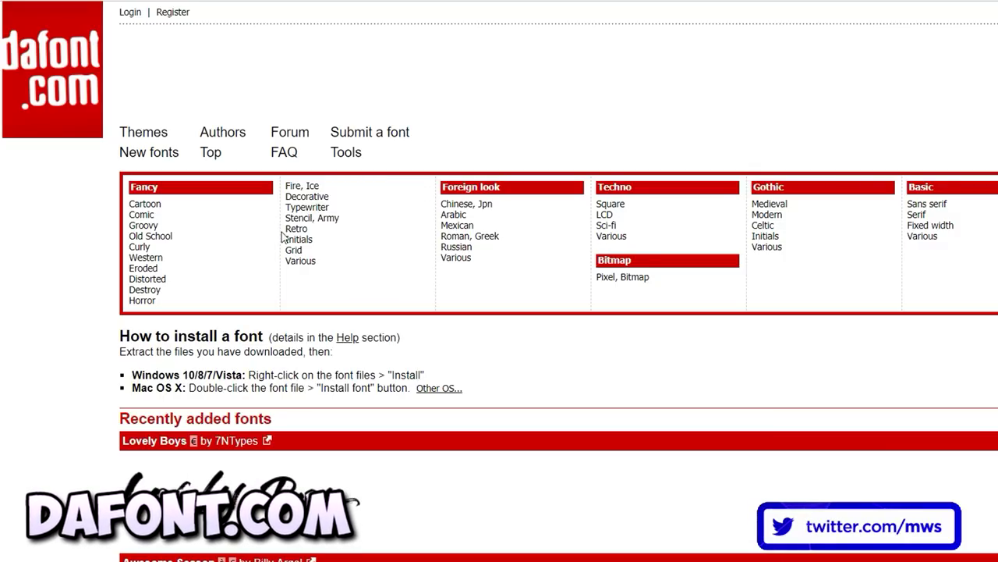
key(ctrl+minus)
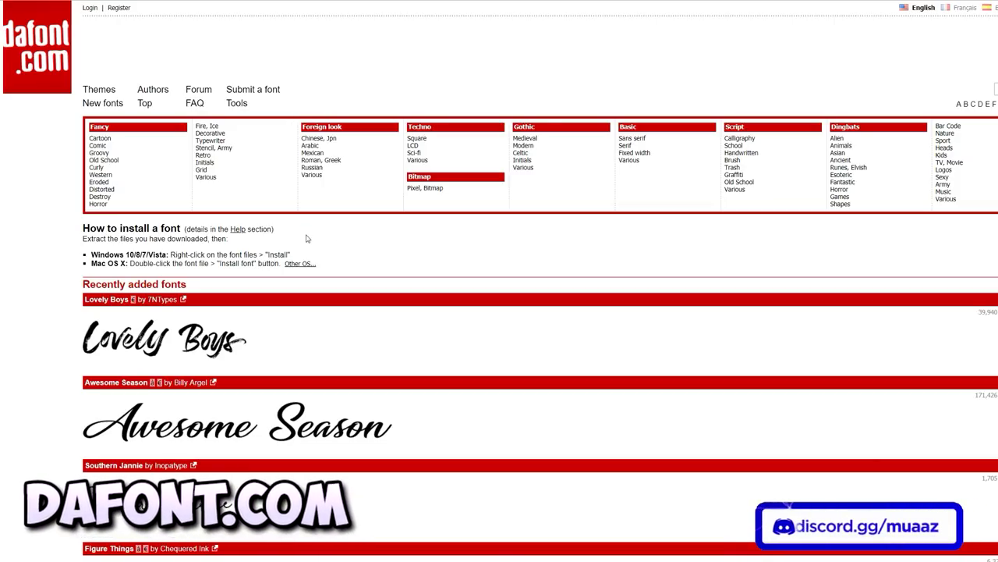
scroll(307, 238, down, 4)
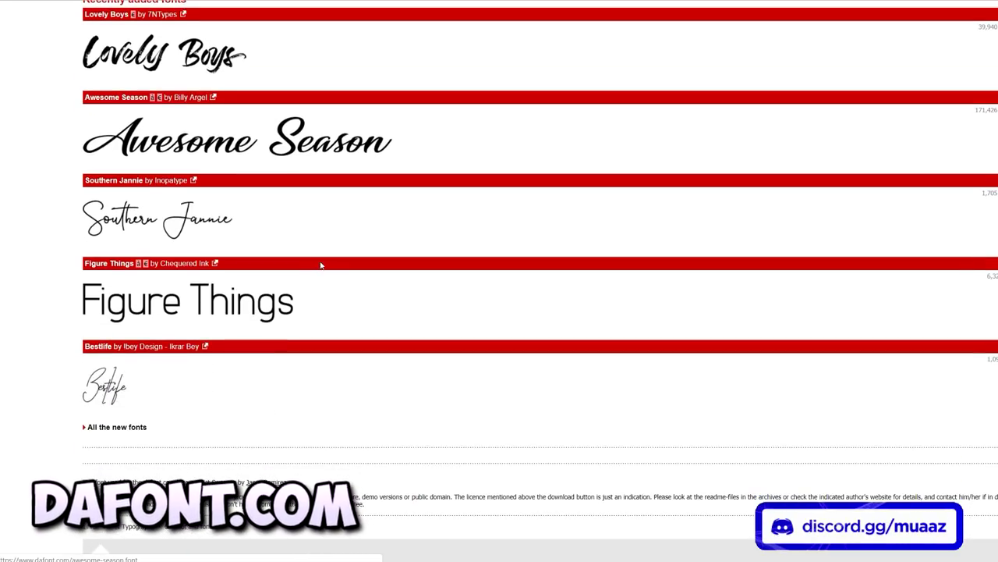
scroll(319, 265, up, 4)
scroll(328, 281, down, 4)
scroll(319, 285, up, 4)
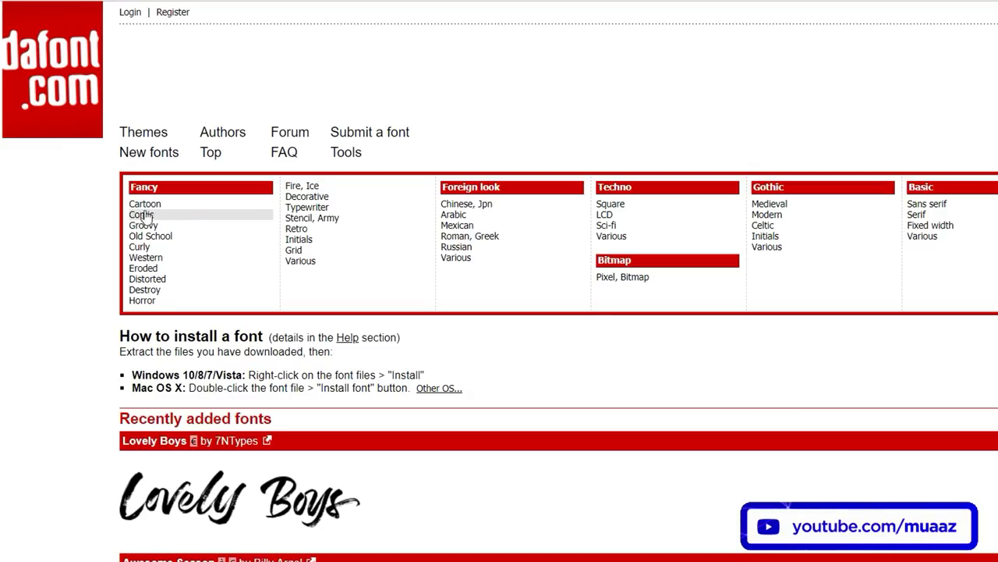
click(172, 203)
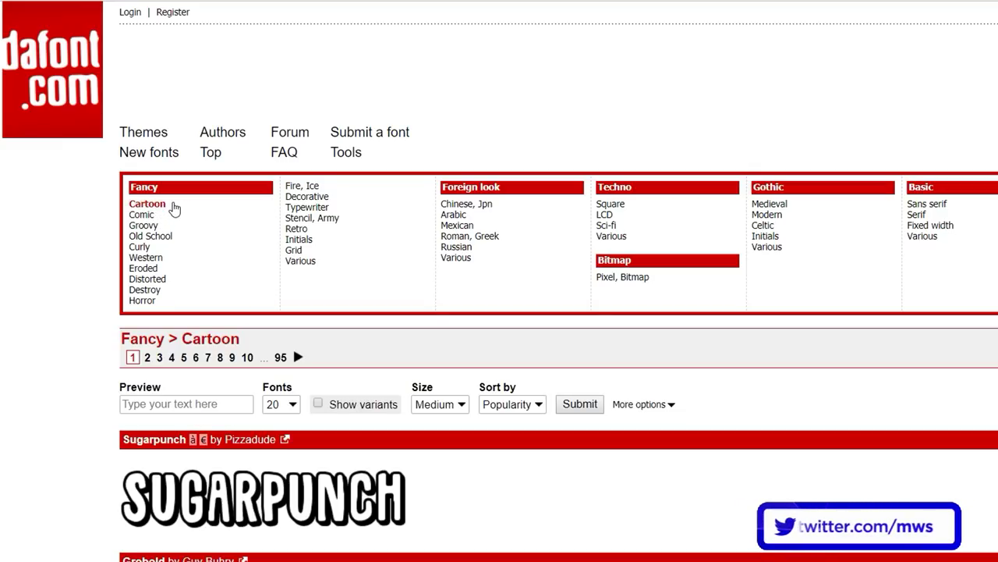
Go to page 5 of the Cartoon fonts, where Superfats is listed.
scroll(311, 488, down, 5)
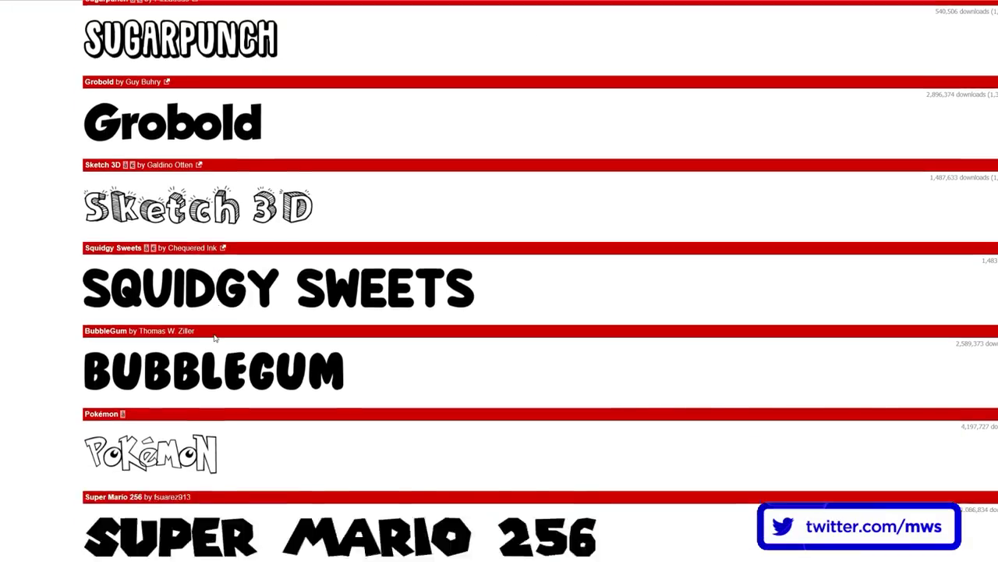
scroll(214, 337, down, 12)
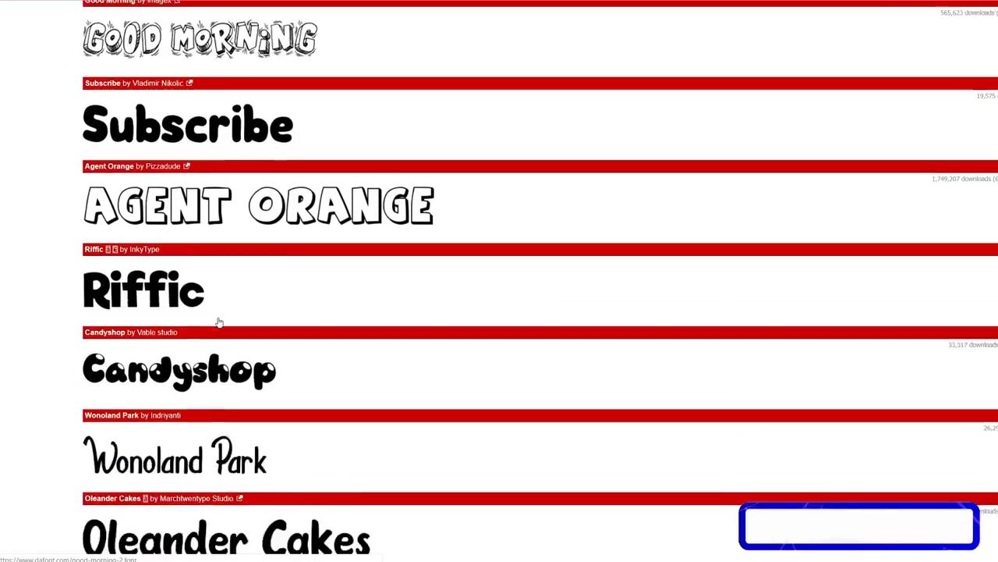
scroll(234, 356, up, 13)
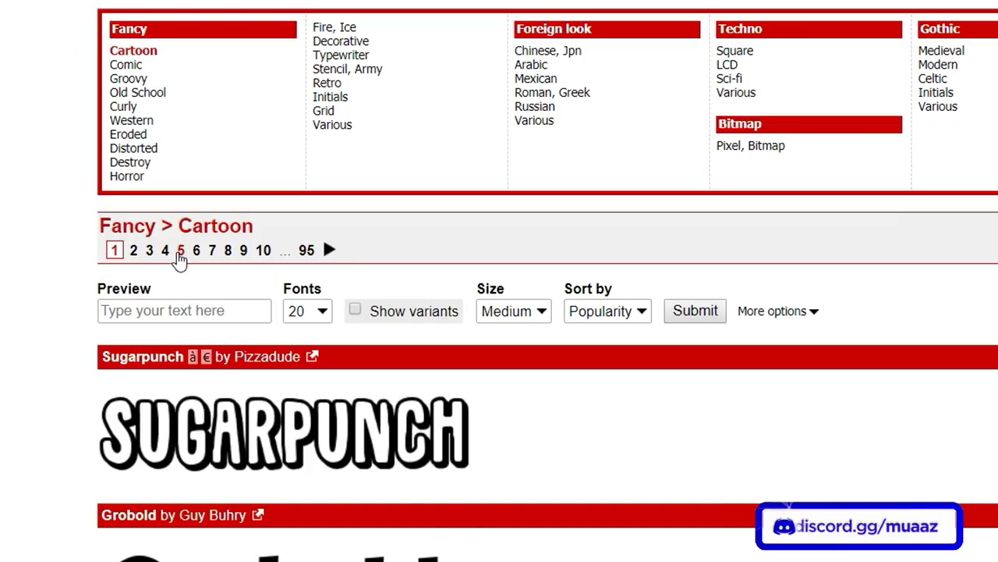
click(180, 251)
scroll(207, 423, down, 4)
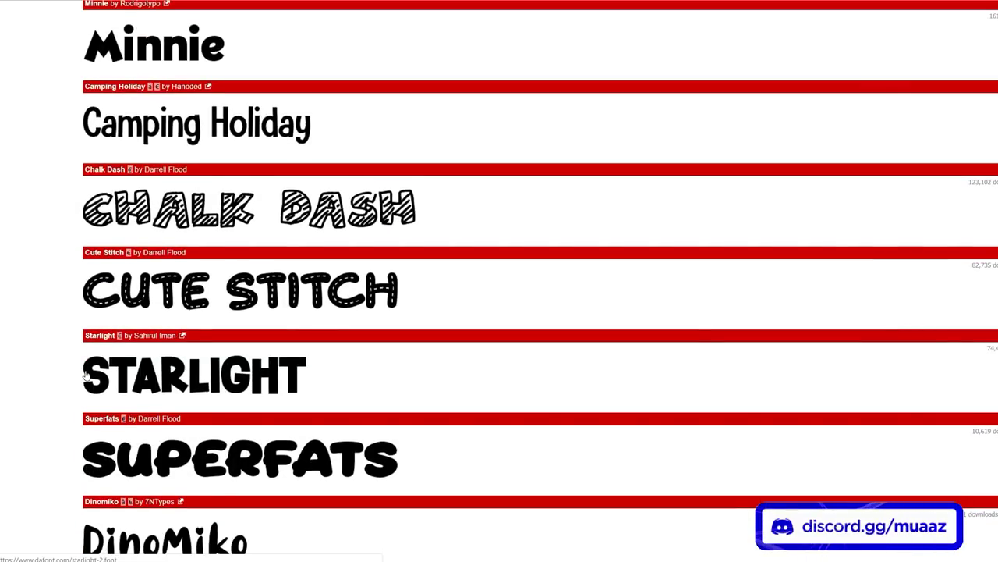
scroll(64, 381, down, 2)
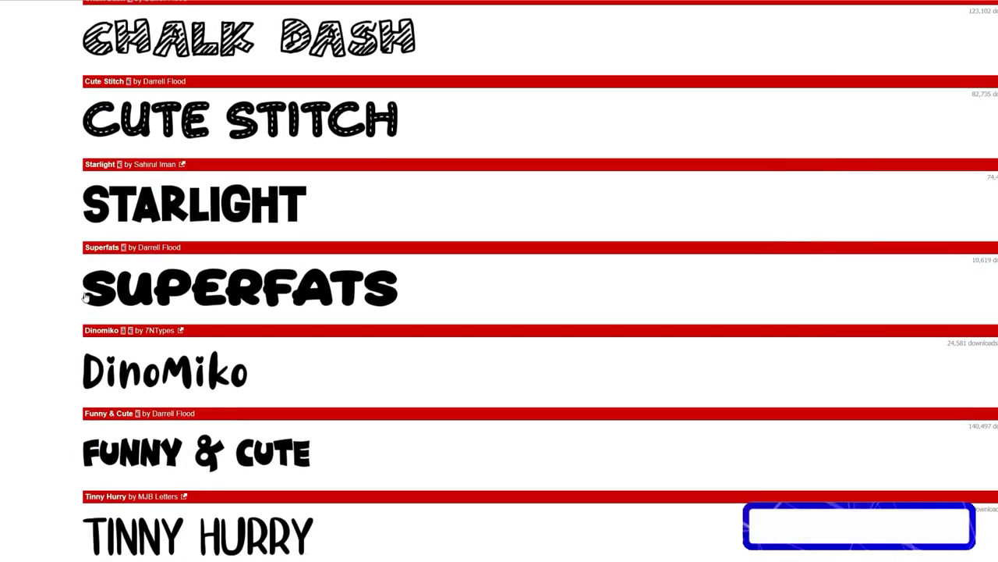
Preview the Superfats font as 'muaaz' and download its zip to the Desktop.
click(185, 289)
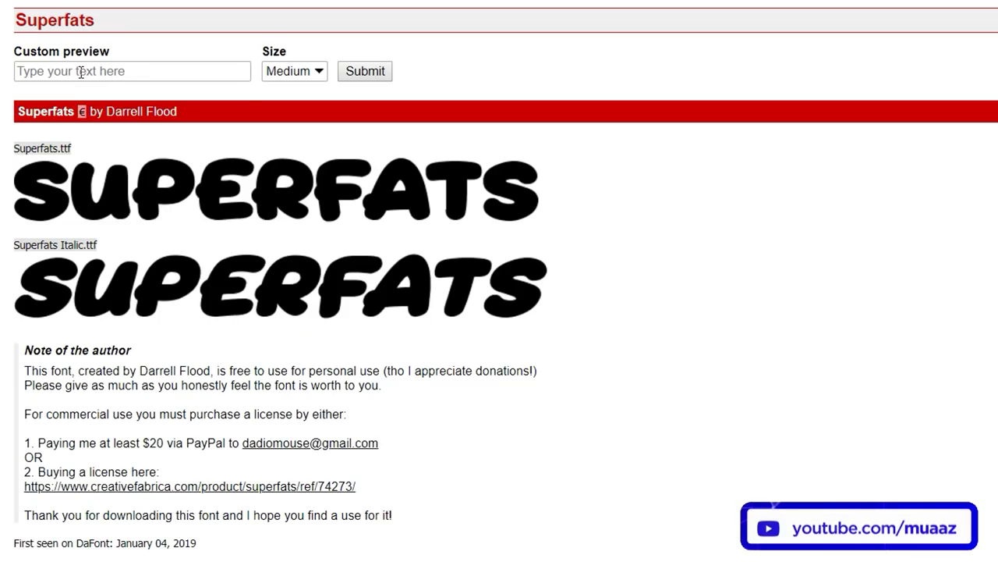
click(128, 154)
click(118, 170)
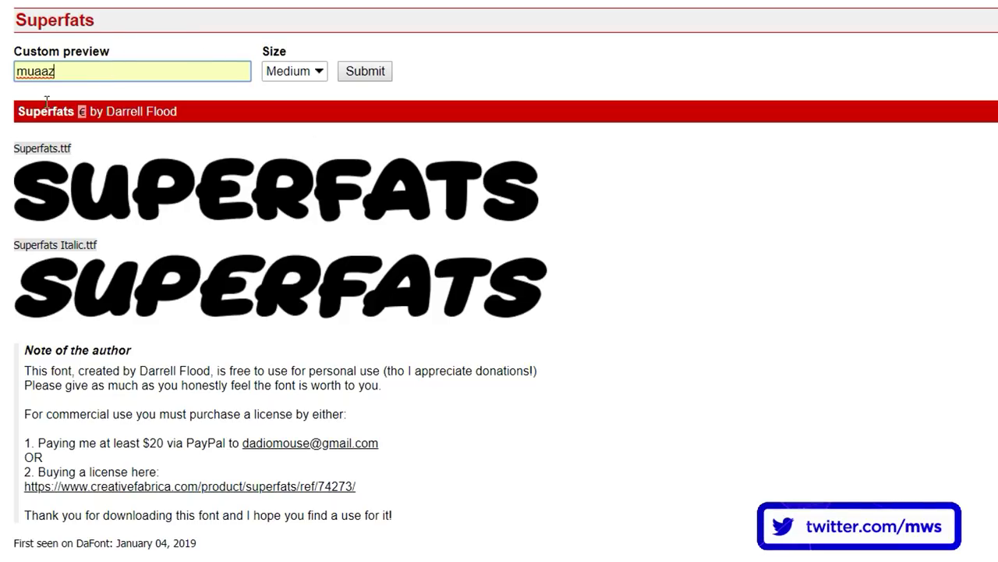
click(364, 71)
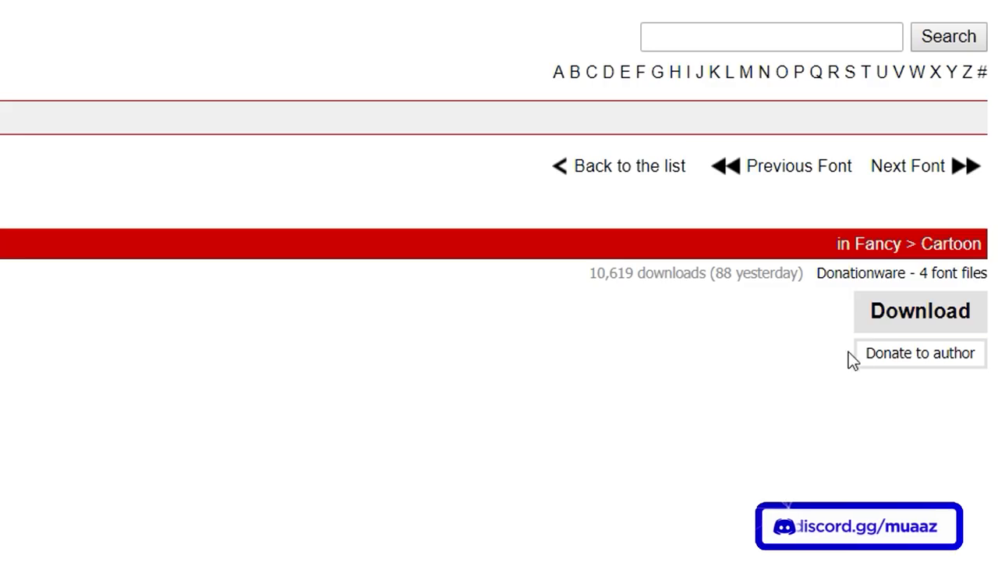
click(985, 205)
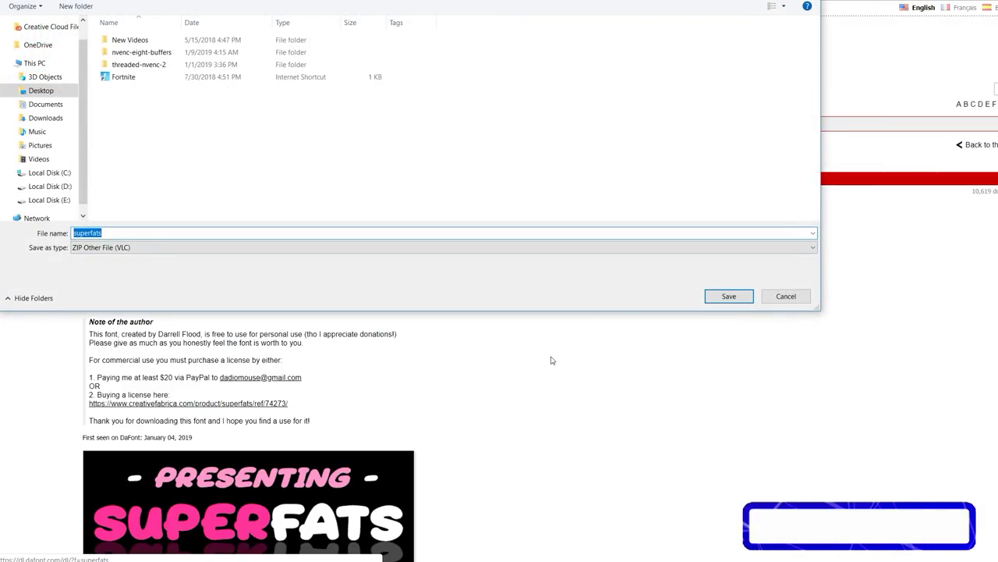
click(734, 297)
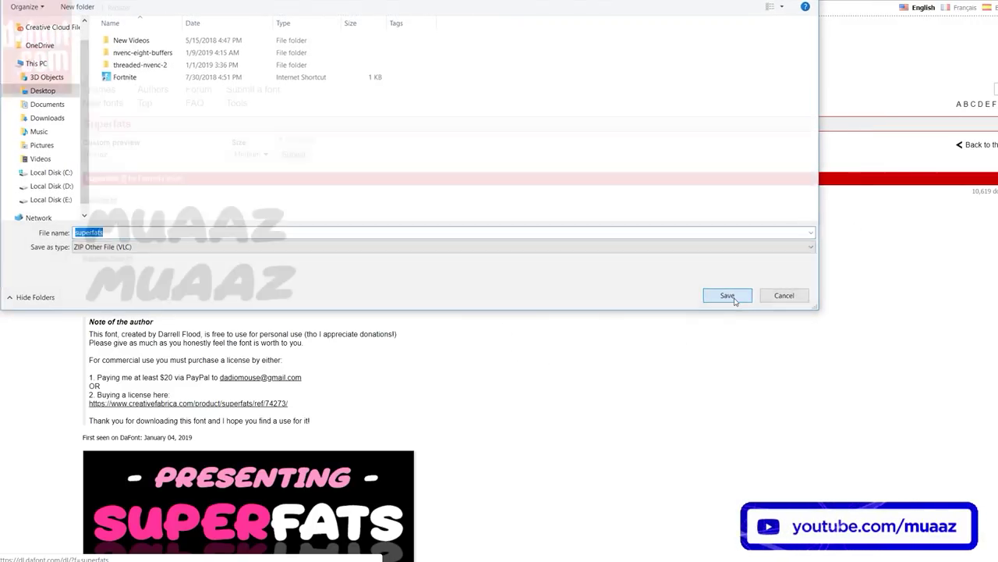
Open superfats.zip from the desktop in WinRAR, dismissing the trial-expired notice.
key(super+d)
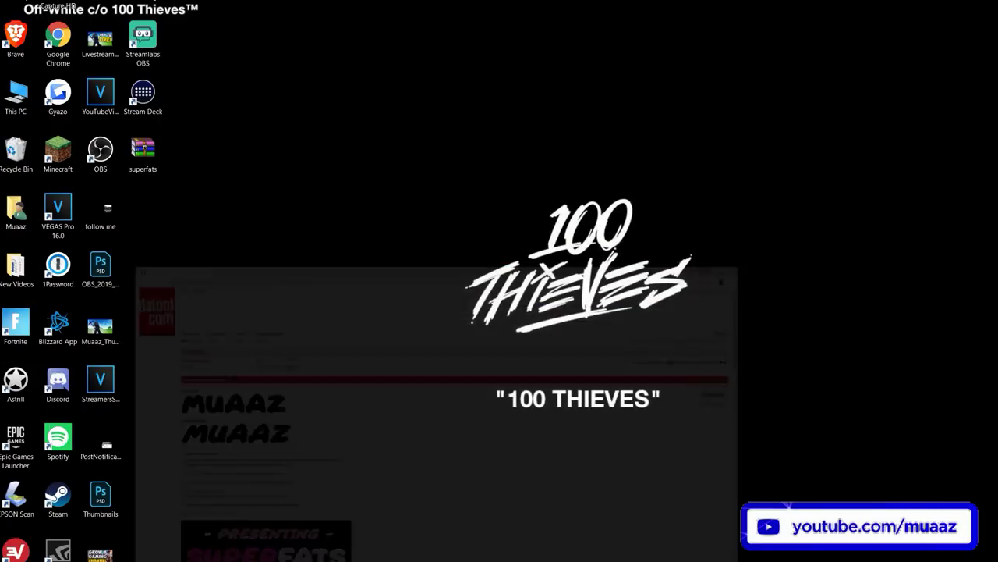
mouse_move(307, 415)
mouse_down()
mouse_move(332, 406)
mouse_move(323, 422)
mouse_move(313, 415)
mouse_up()
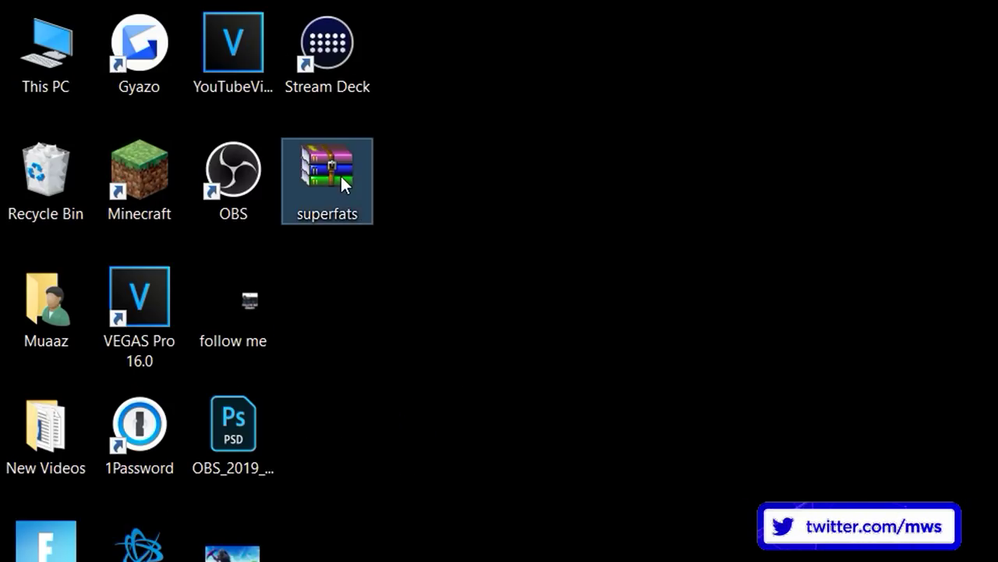
right_click(340, 174)
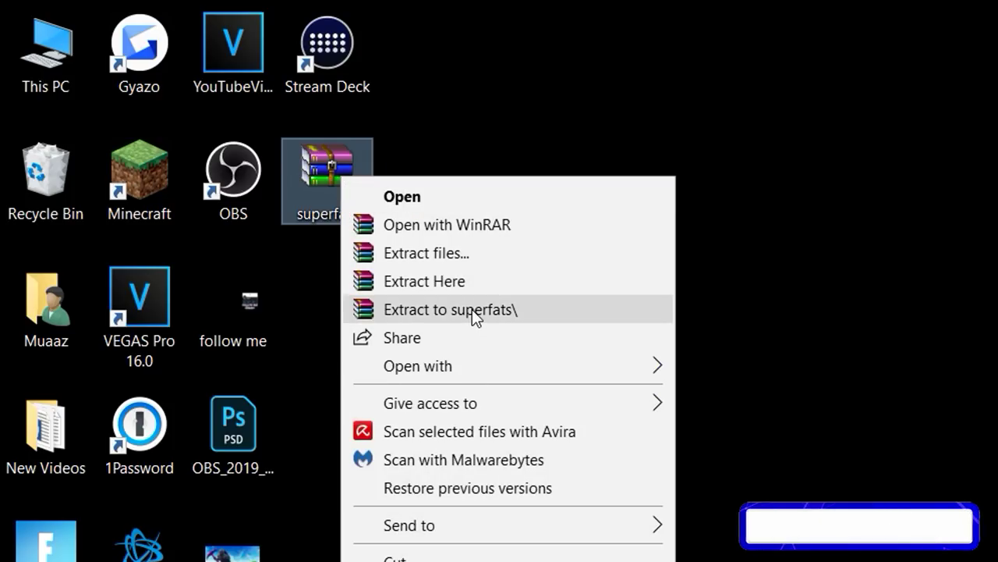
click(456, 196)
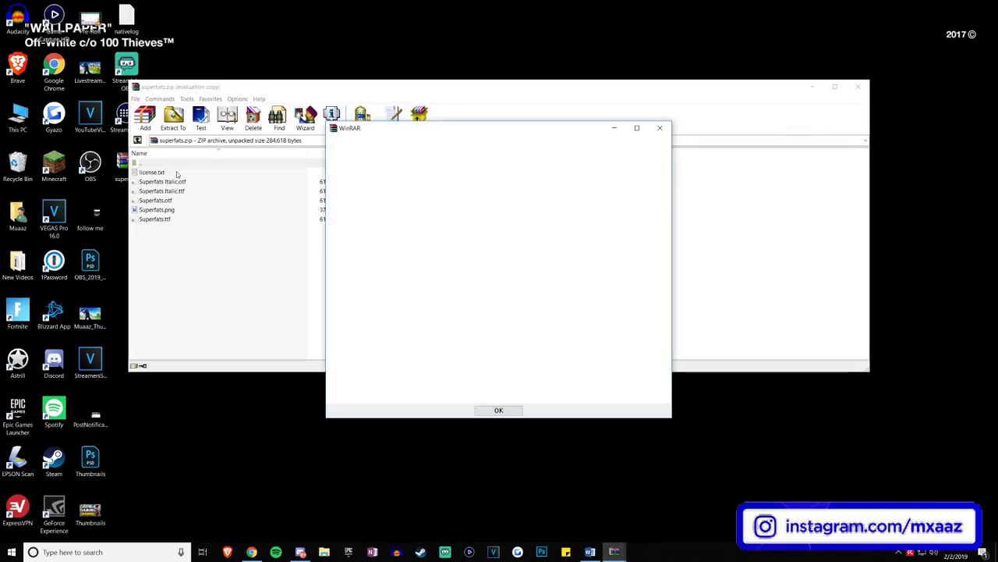
drag(426, 130, 406, 134)
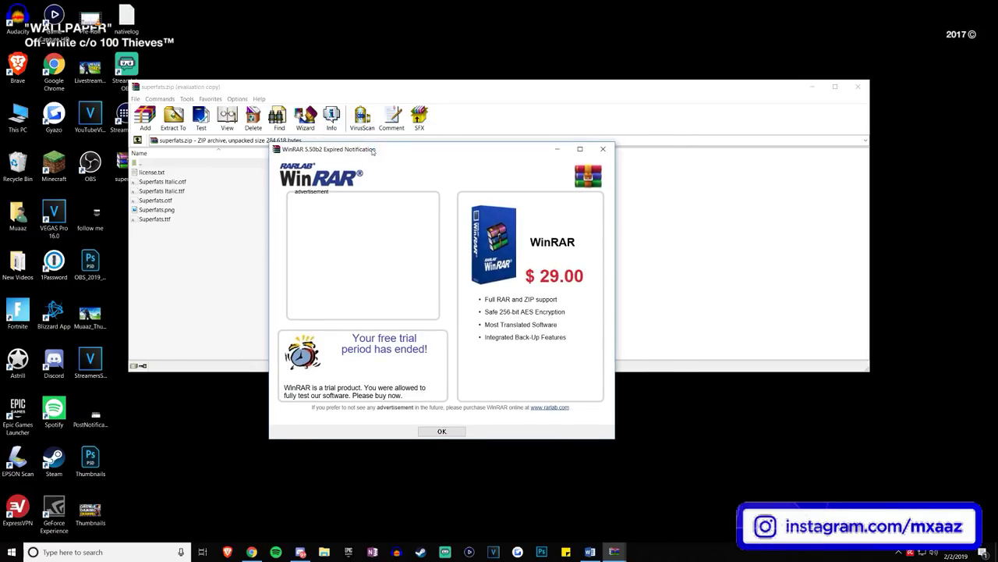
key(Escape)
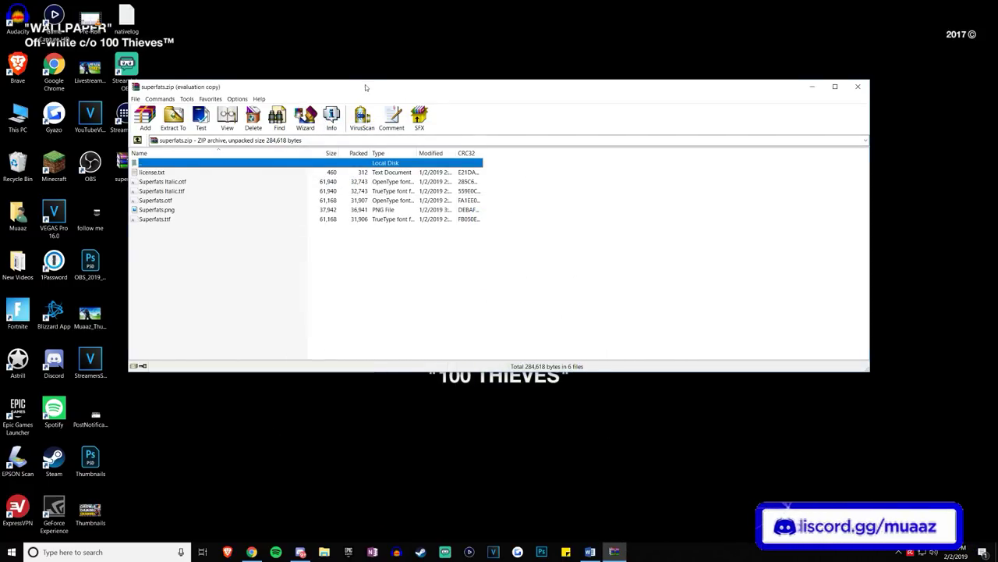
drag(366, 87, 389, 118)
click(262, 296)
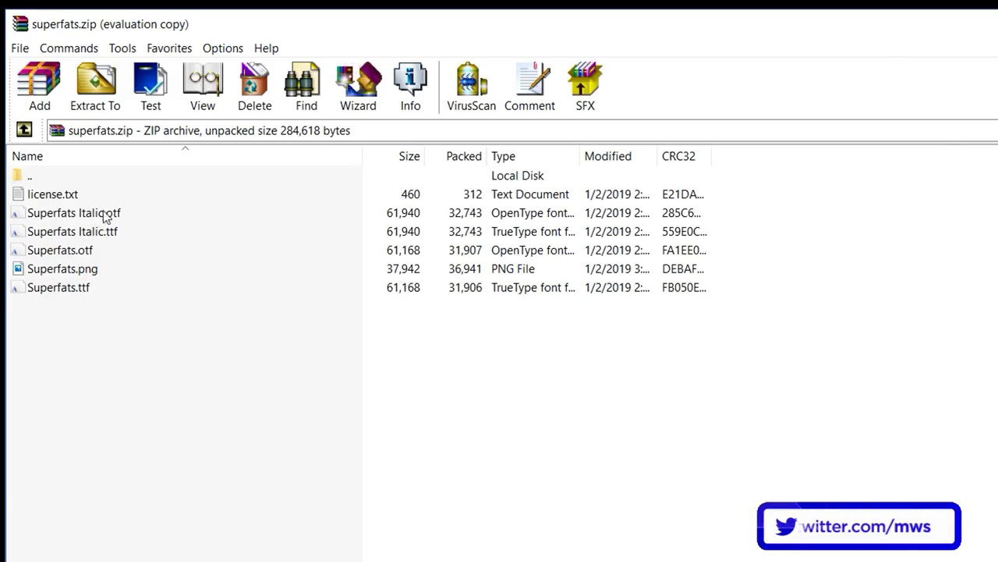
Install Superfats.ttf, then close the font viewer and WinRAR to reveal the desktop.
double_click(76, 295)
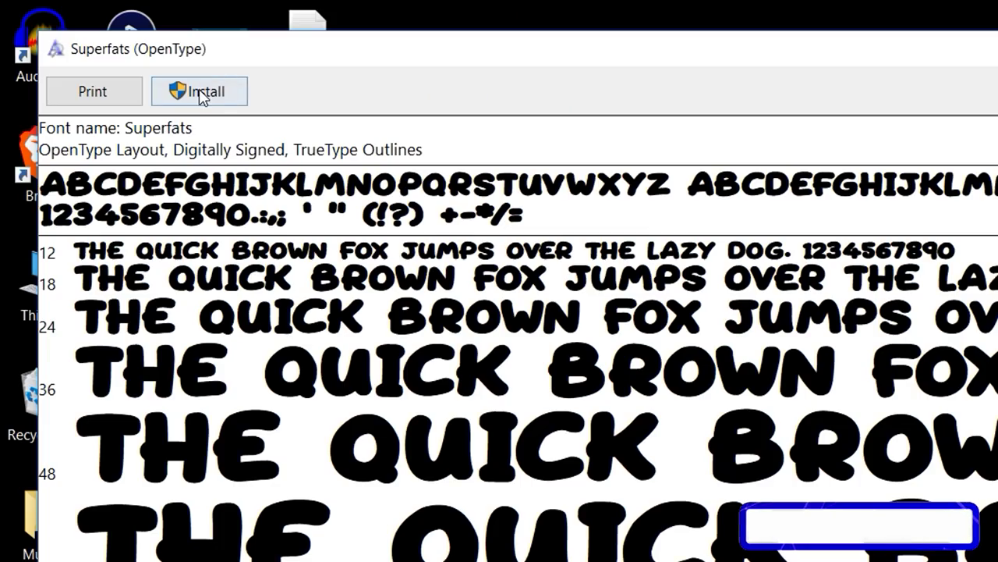
click(201, 93)
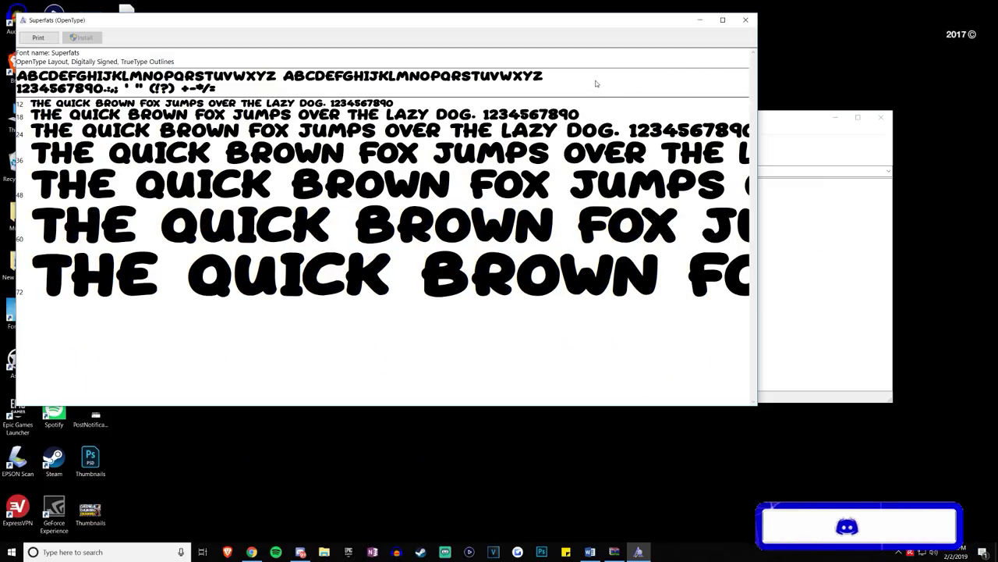
click(745, 20)
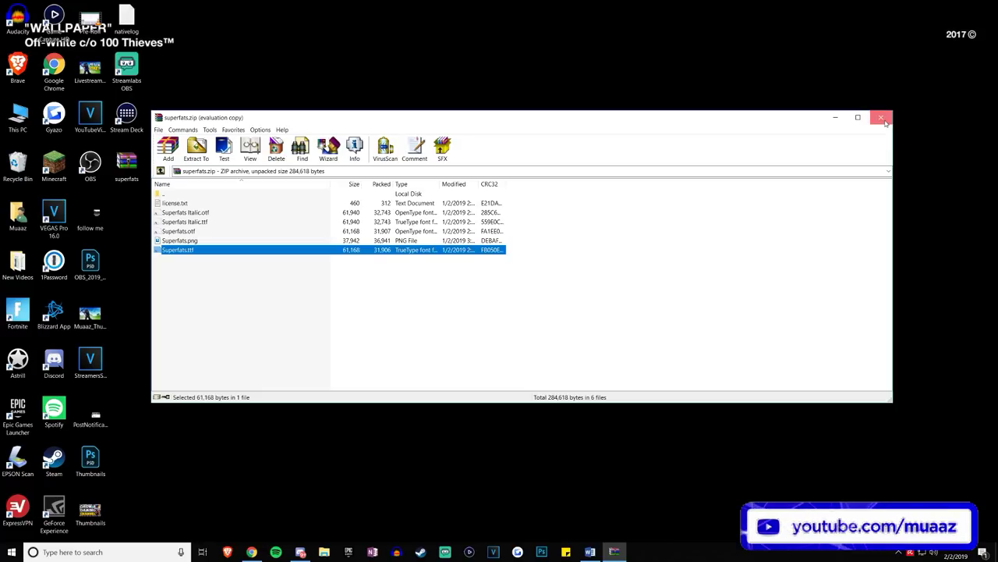
click(881, 117)
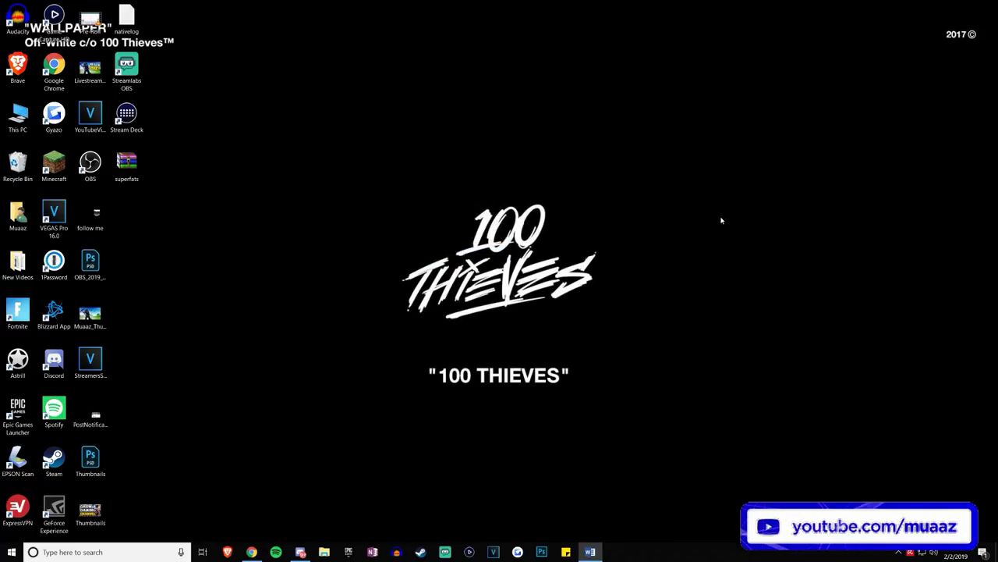
click(251, 551)
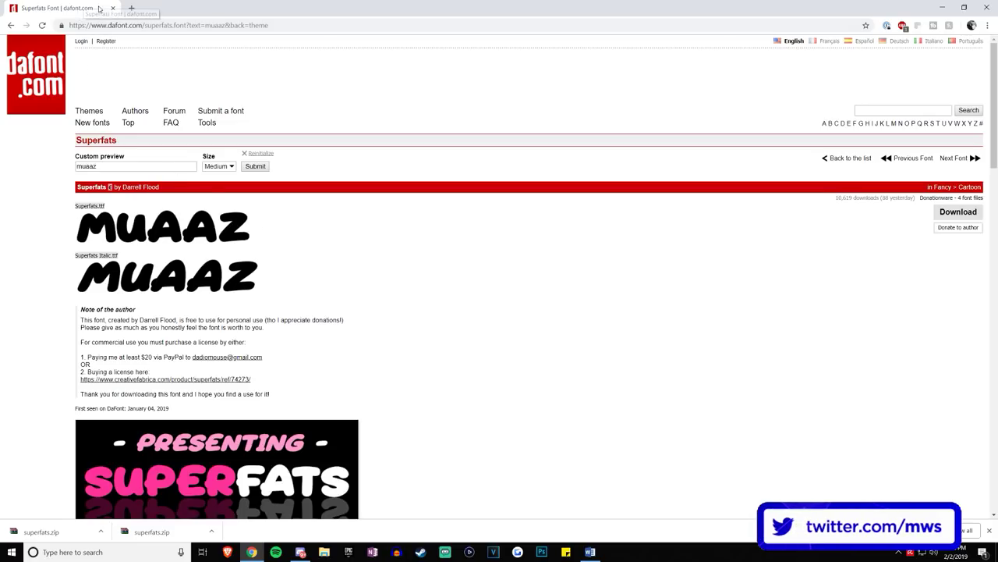
key(super+d)
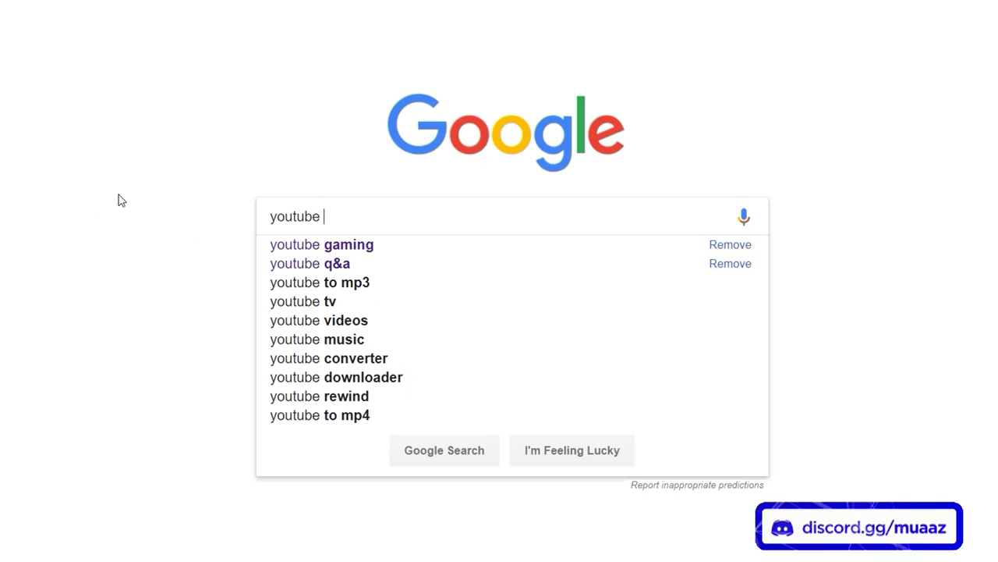
Search Google Images for 'channel art template' and preview the simplified YouTube template.
text(chann)
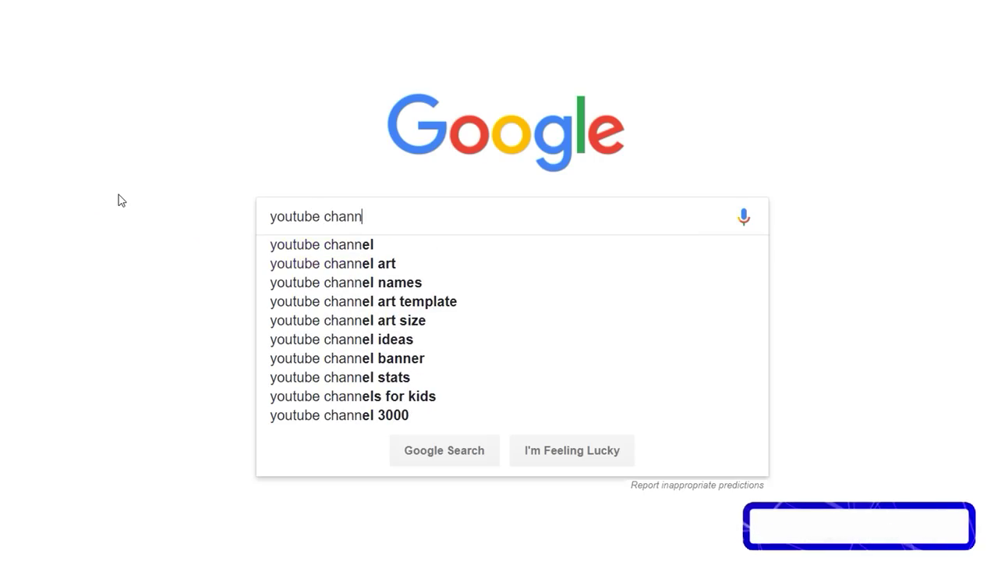
text(el art template)
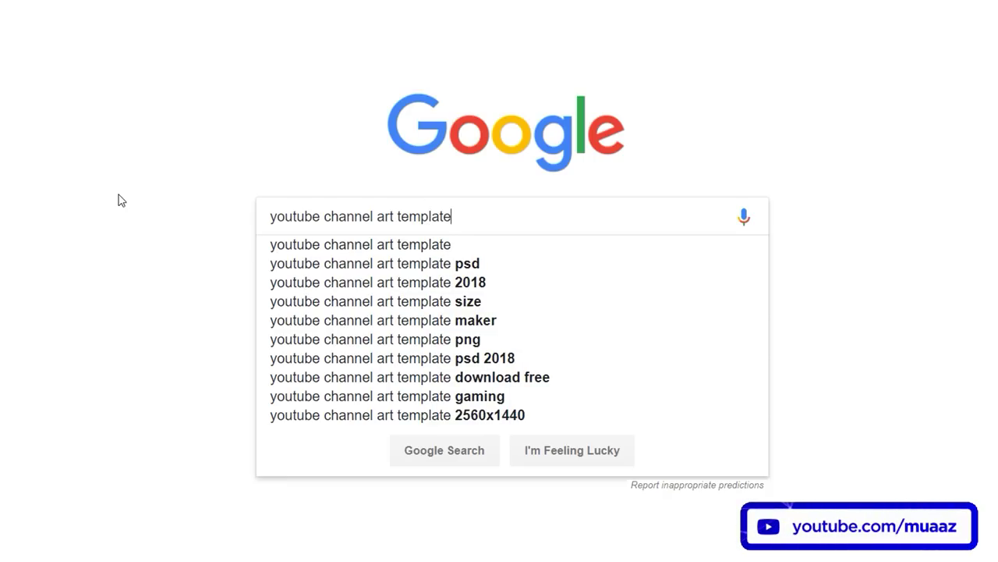
key(Return)
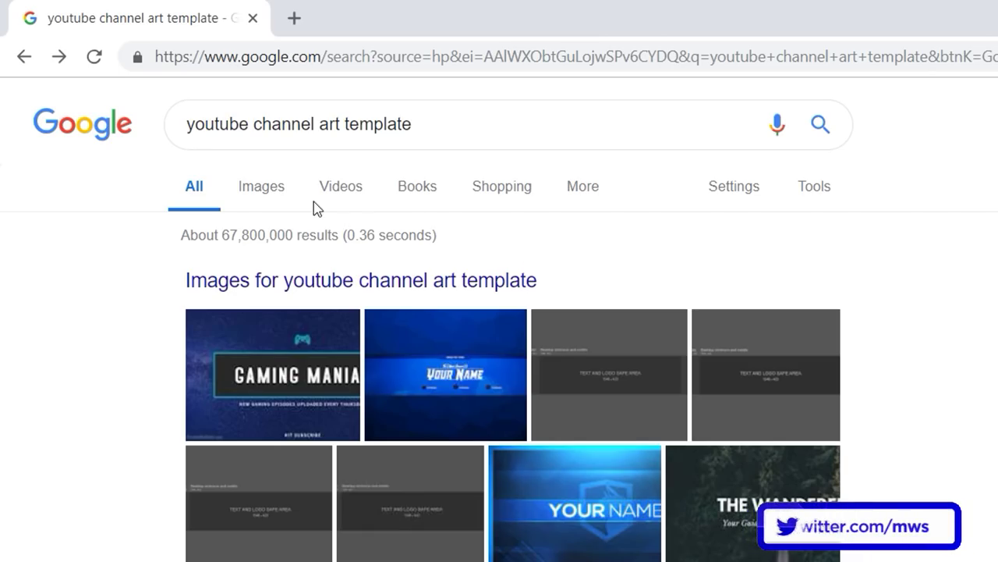
click(265, 190)
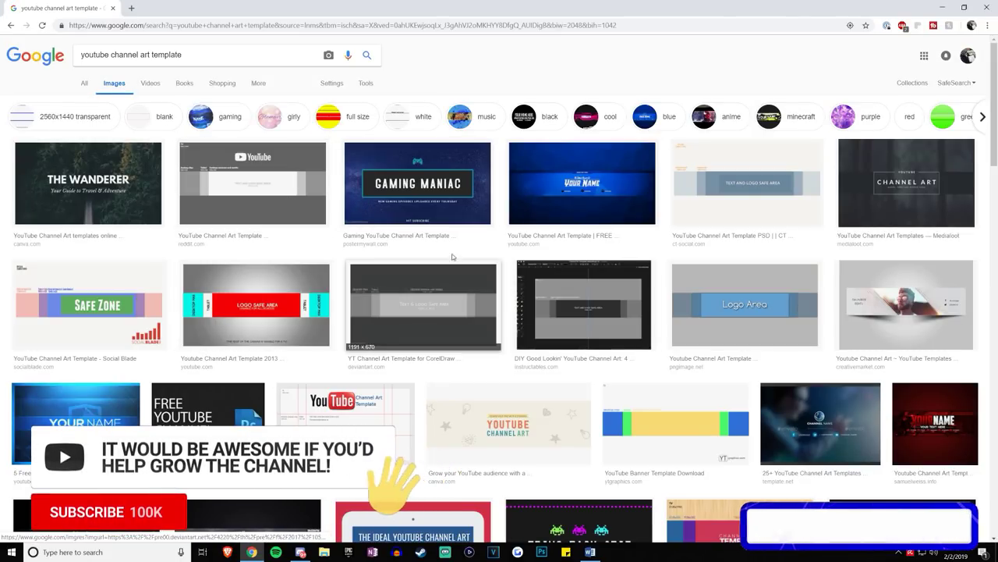
click(259, 194)
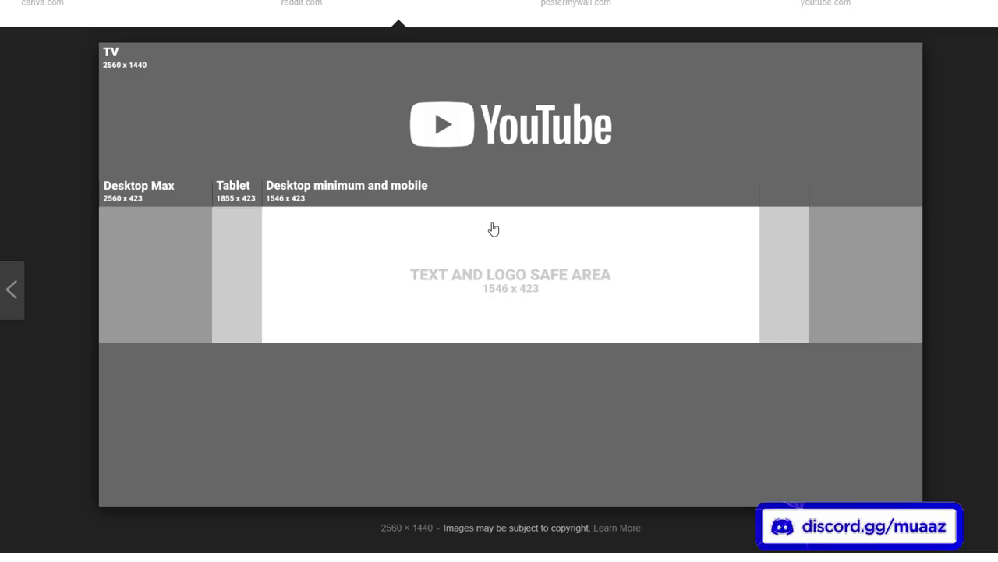
Save the template image to the Desktop as ChannelTemplate.
right_click(320, 279)
click(353, 359)
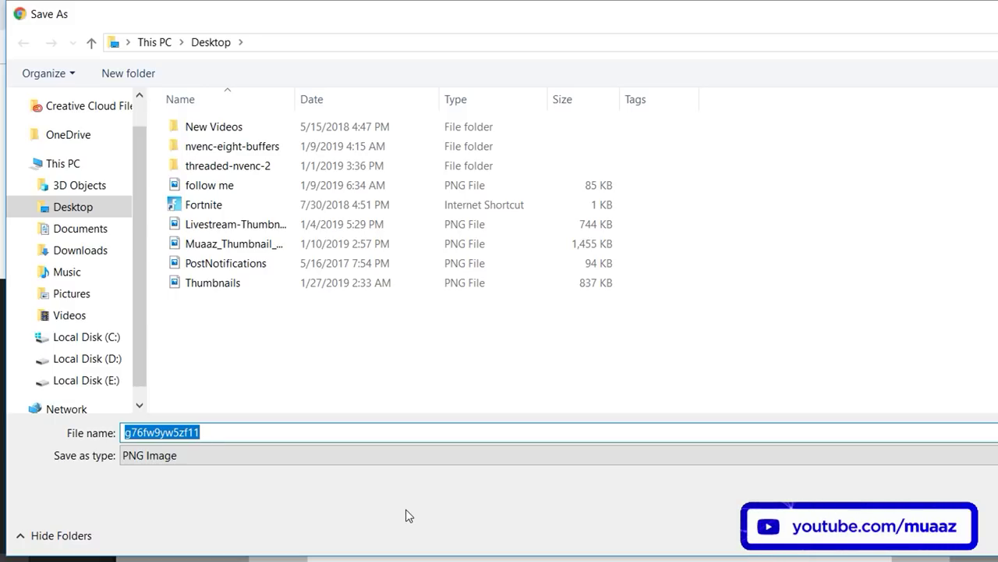
text(ChannelTemplate)
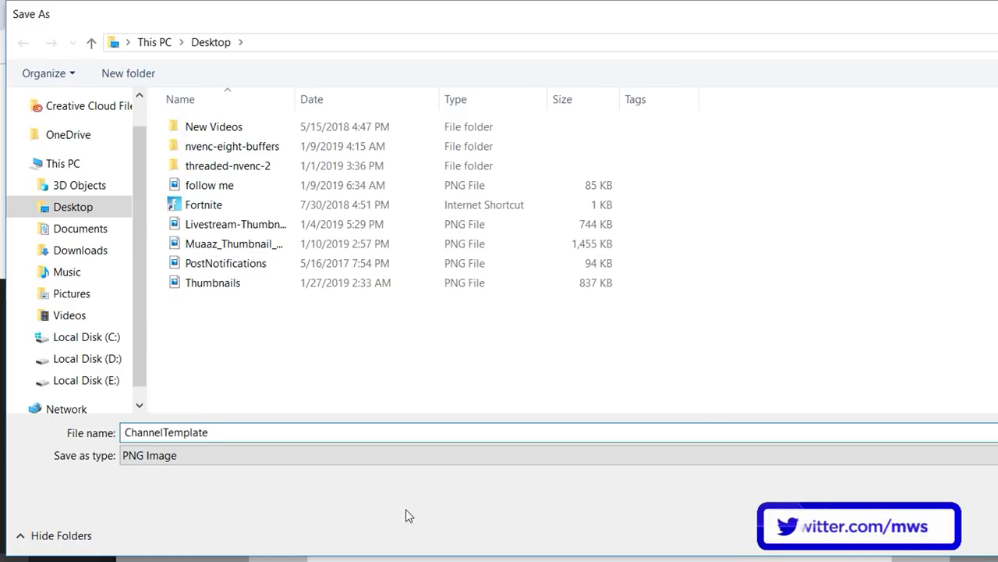
key(Return)
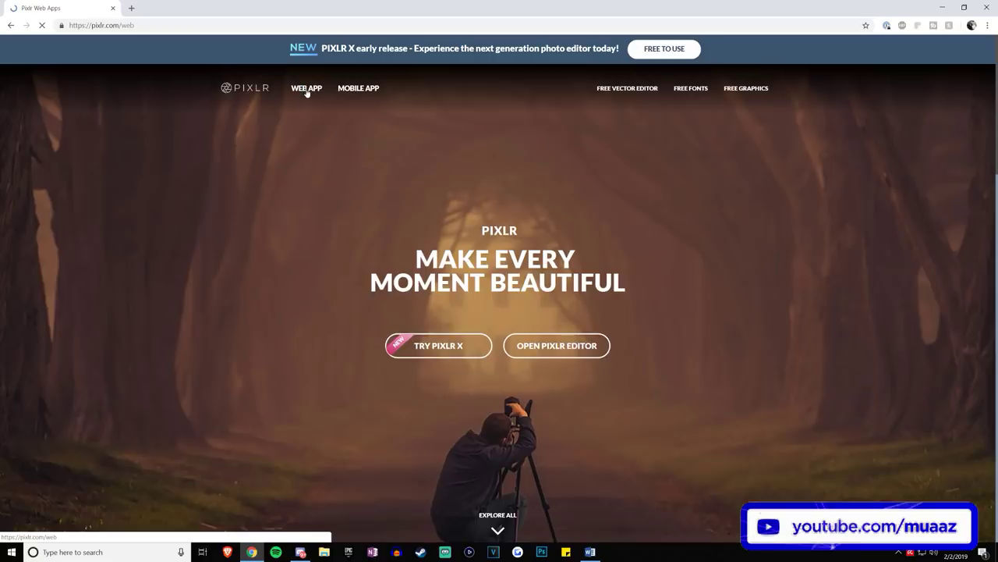
Launch the classic Pixlr Editor web app and allow Flash to run.
scroll(468, 234, down, 10)
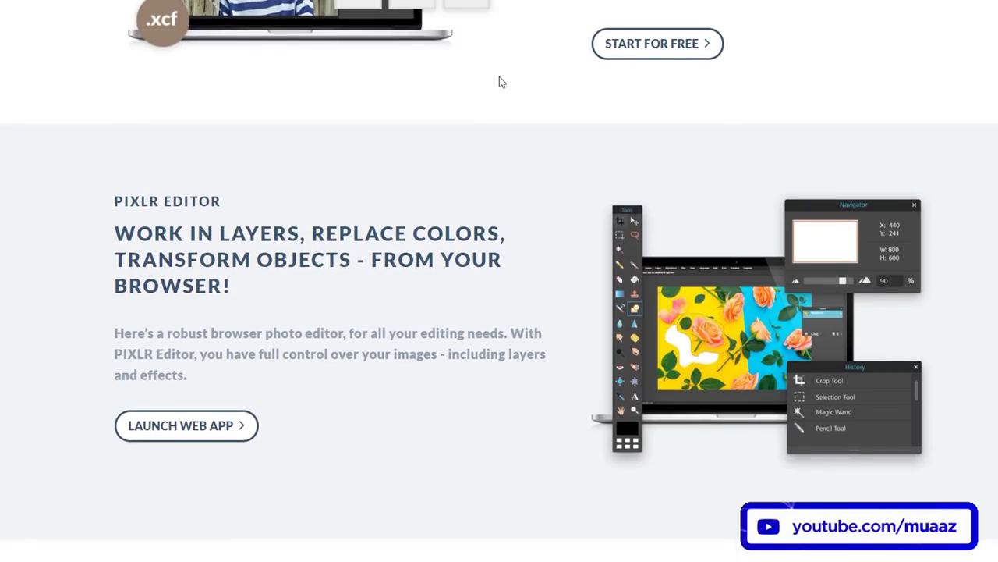
click(223, 433)
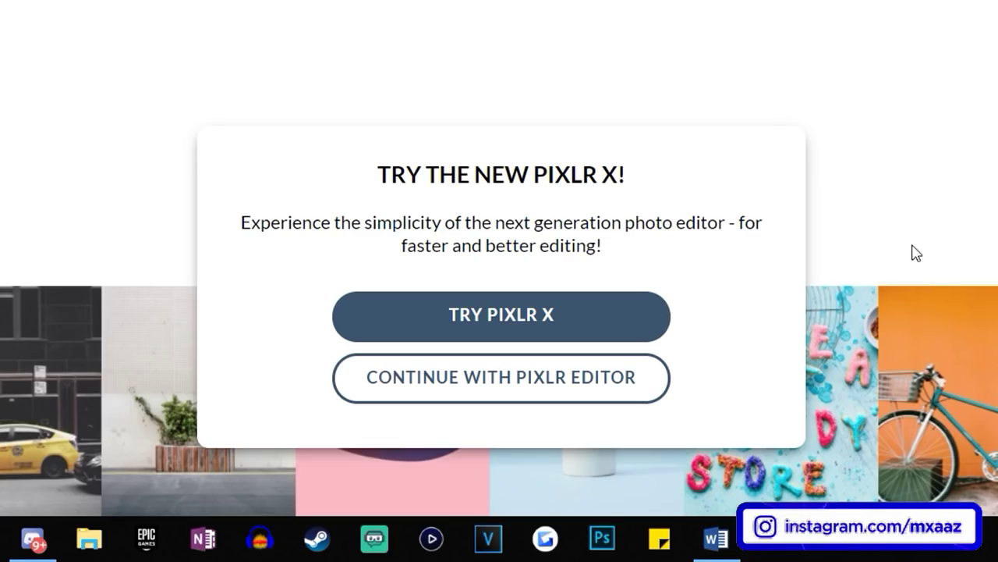
click(564, 390)
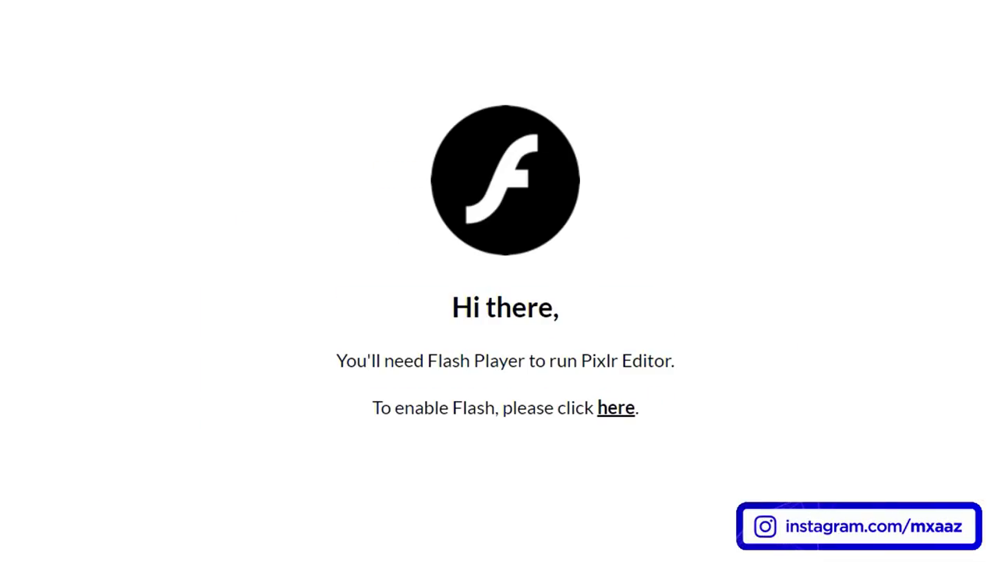
click(618, 414)
click(509, 260)
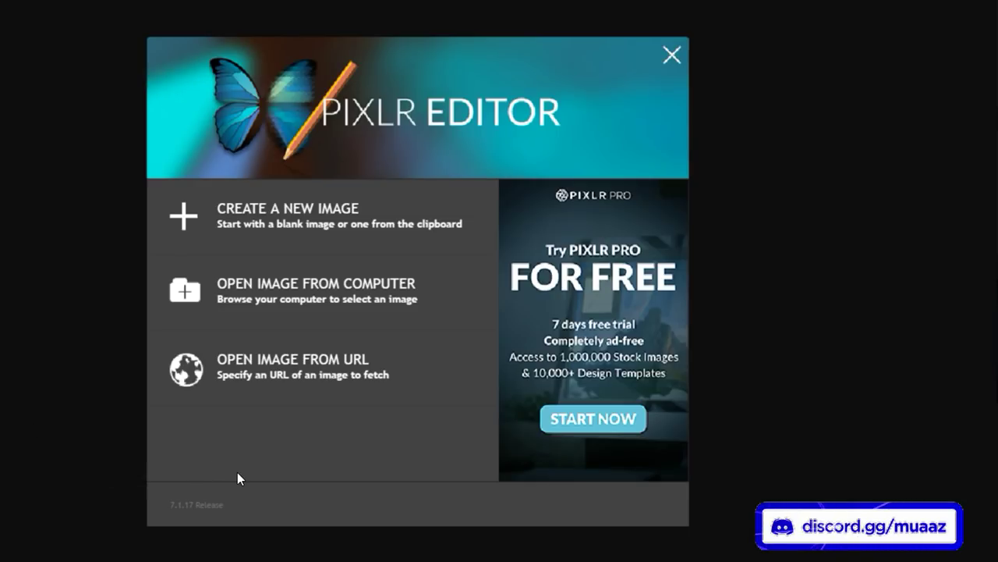
Open ChannelTemplate from the Desktop as an image from the computer.
click(306, 303)
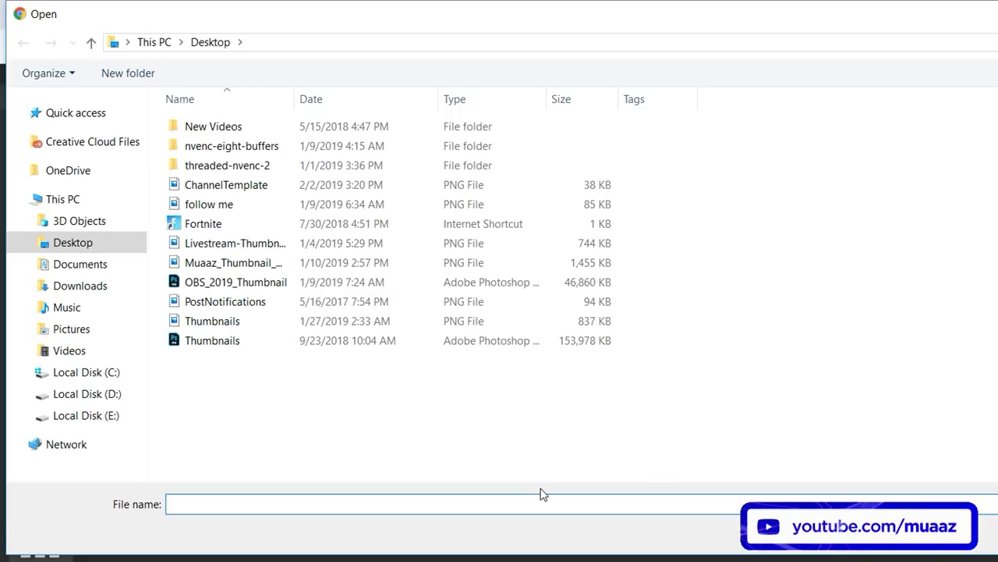
click(258, 185)
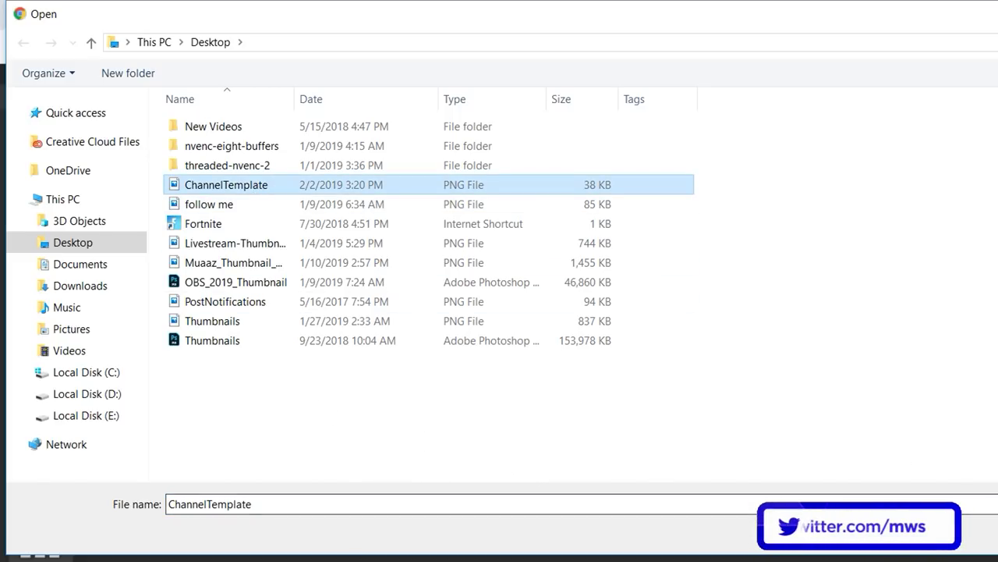
click(929, 537)
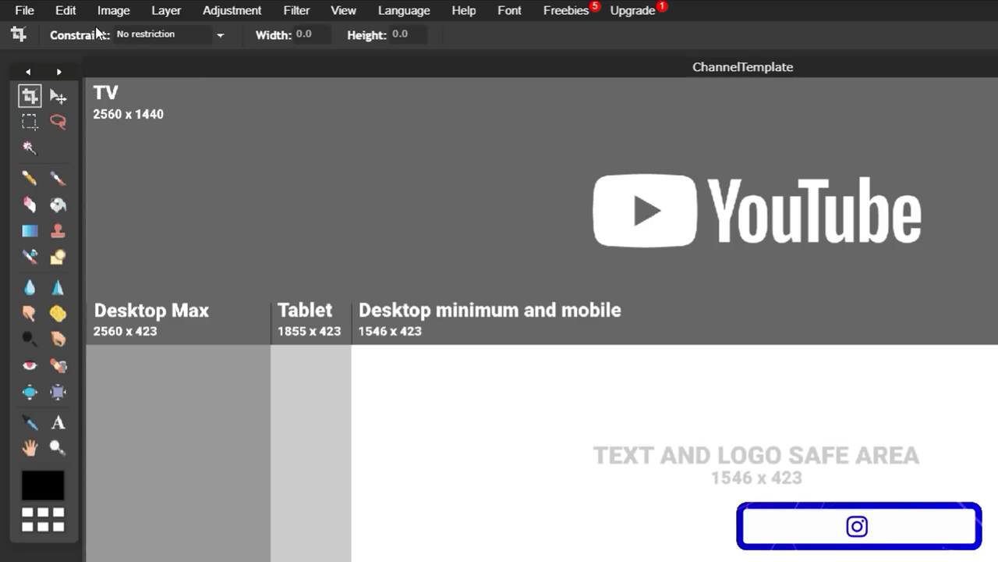
click(68, 5)
click(76, 20)
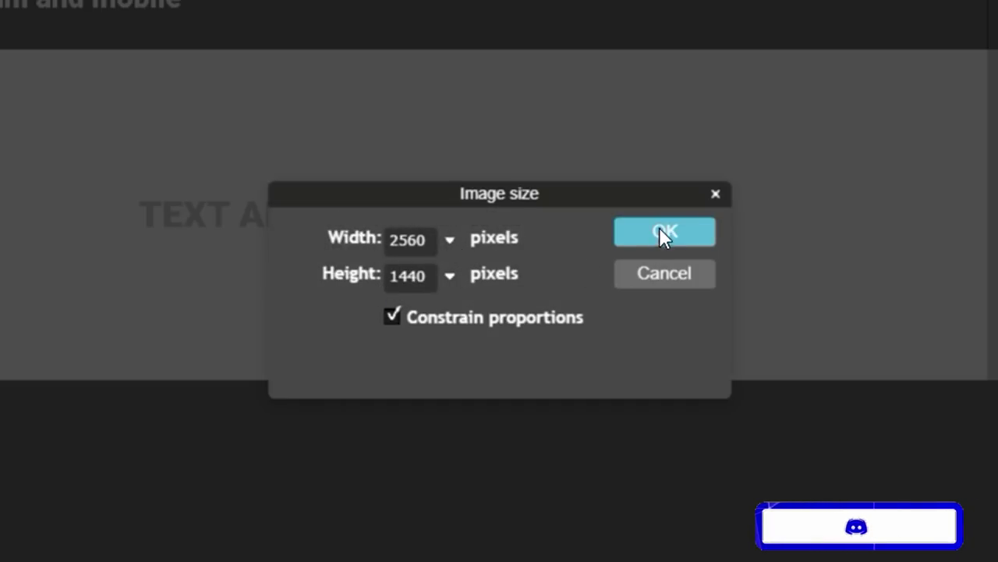
click(660, 229)
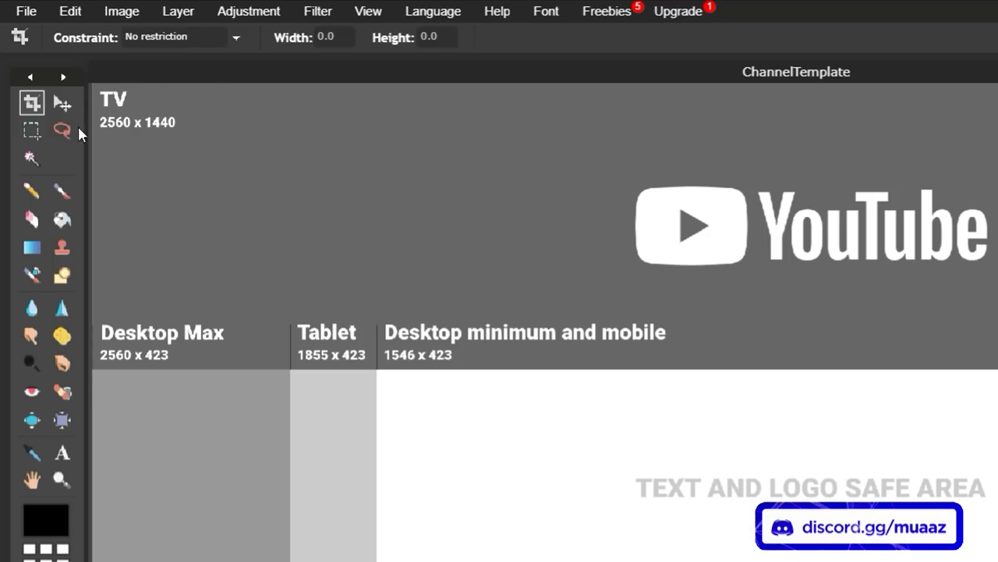
key(v)
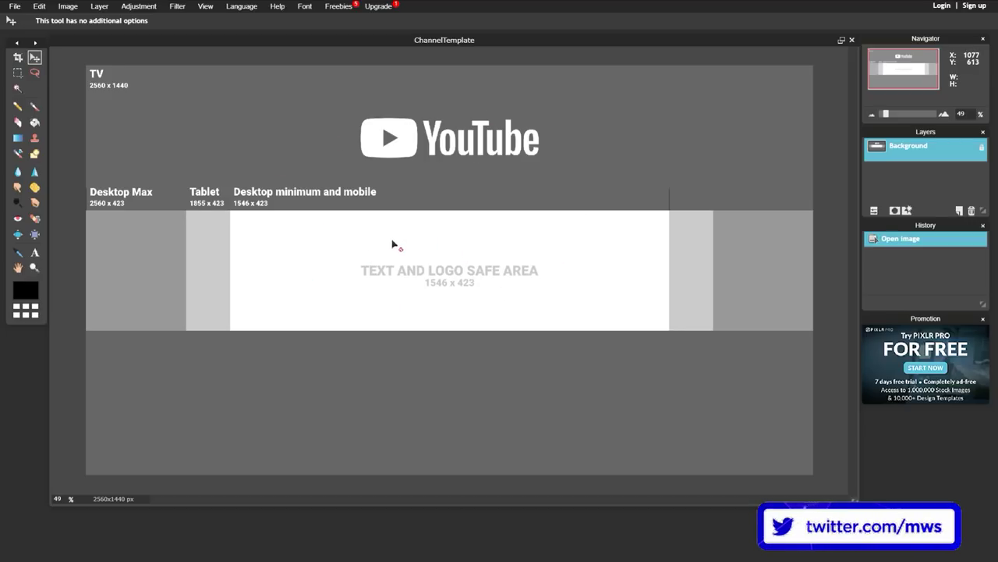
scroll(440, 292, up, 1)
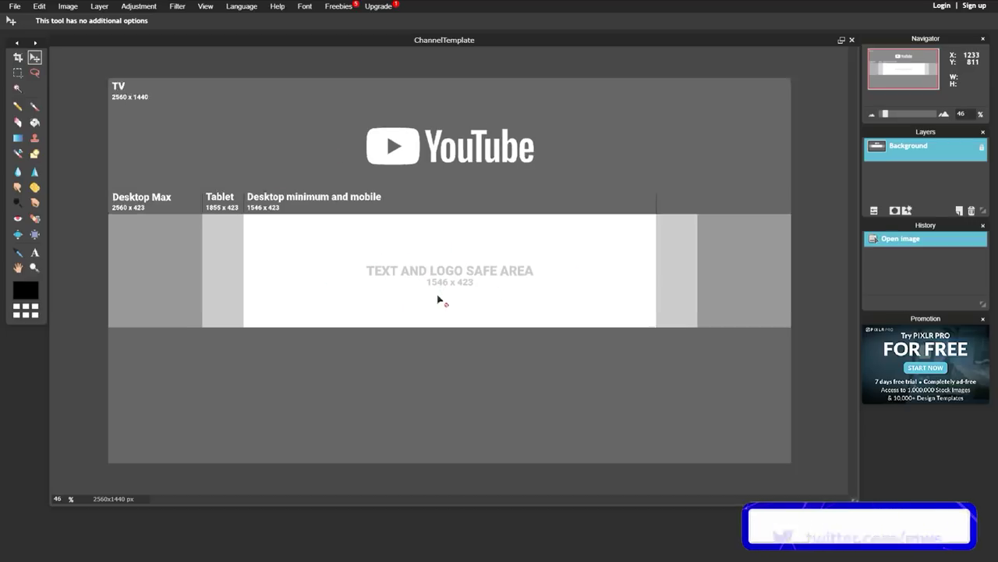
scroll(441, 300, up, 1)
scroll(443, 300, down, 4)
scroll(437, 299, up, 3)
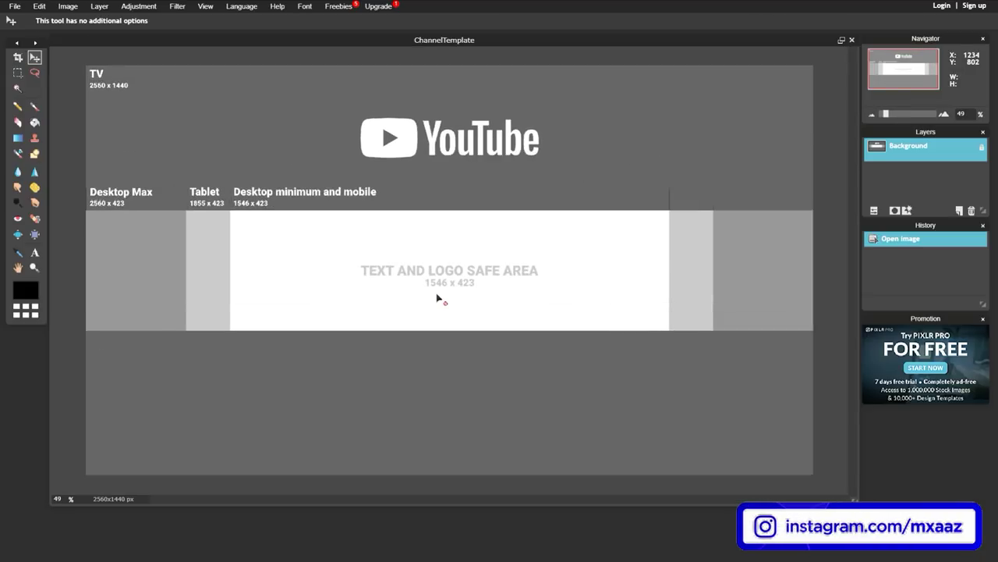
scroll(428, 301, down, 2)
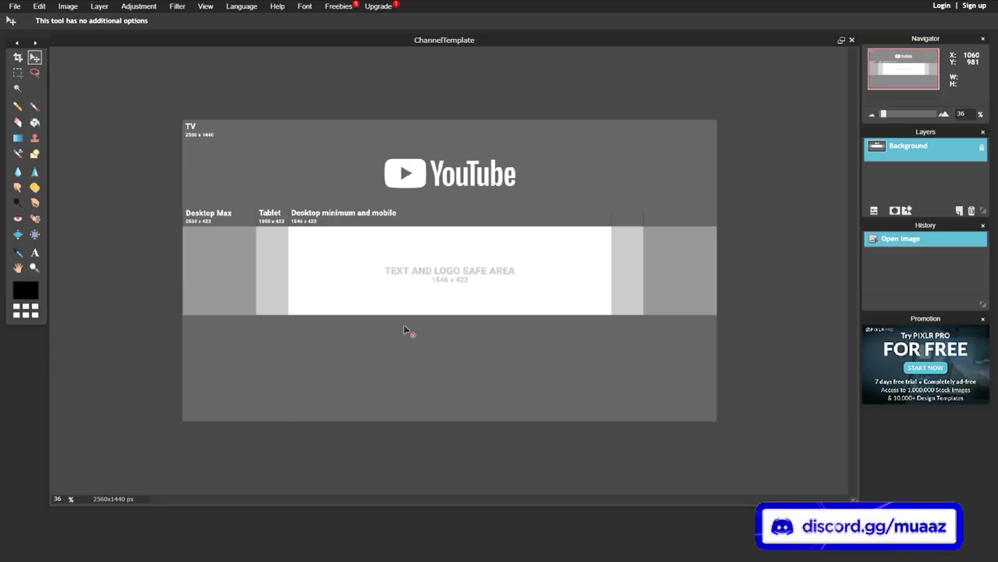
scroll(404, 330, up, 2)
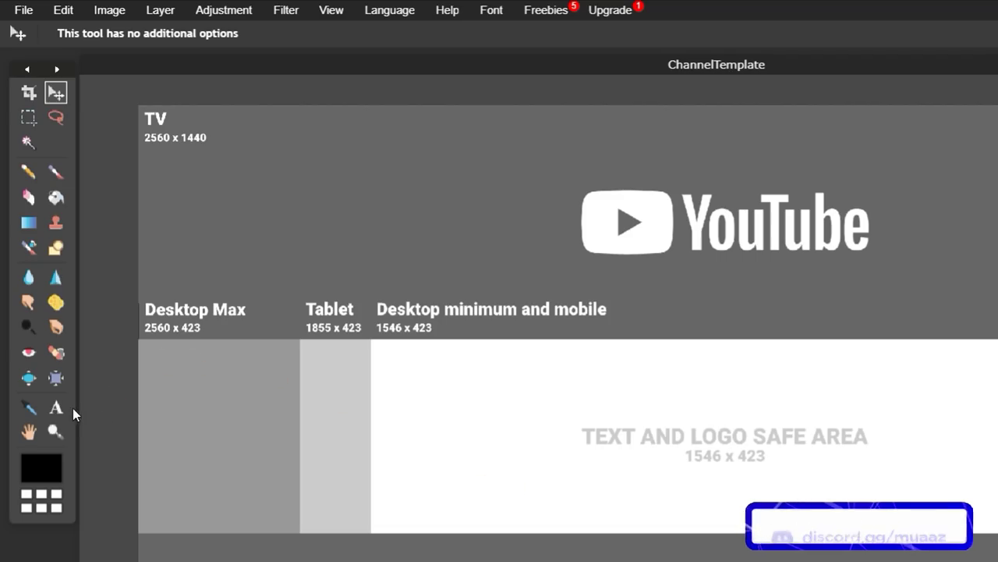
Add a text box in the banner's safe area reading 'Muaaz'.
click(56, 407)
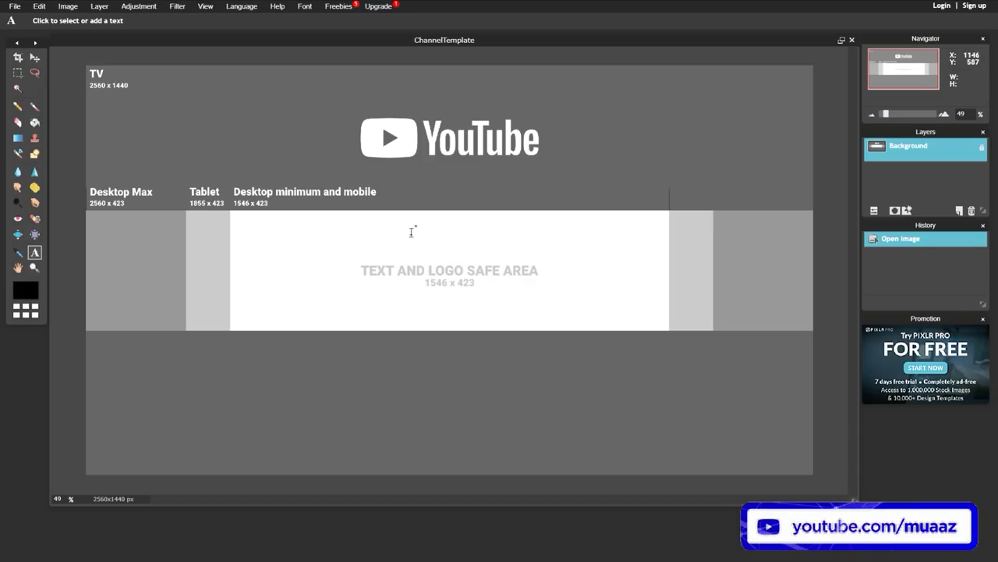
click(445, 268)
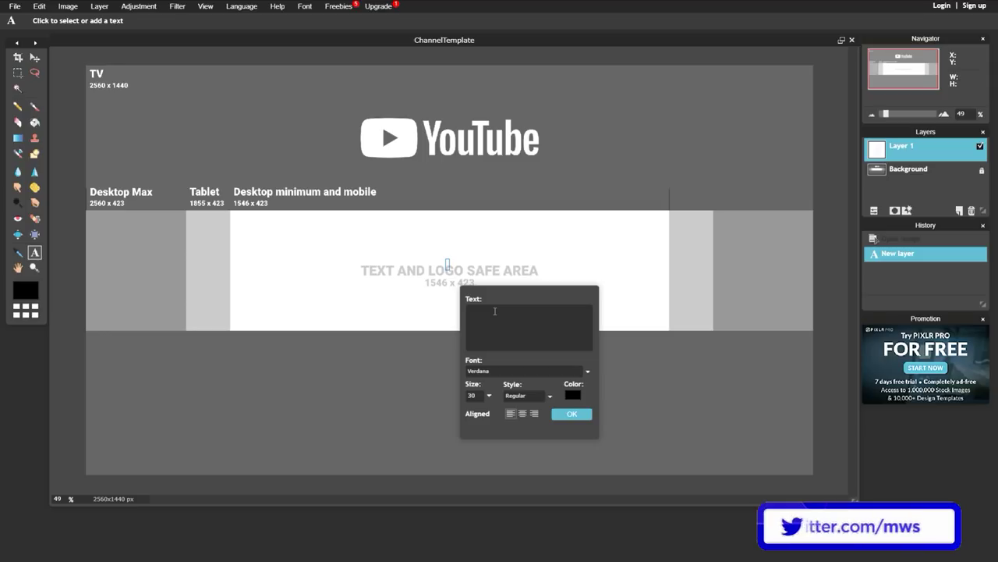
text(Muaaz)
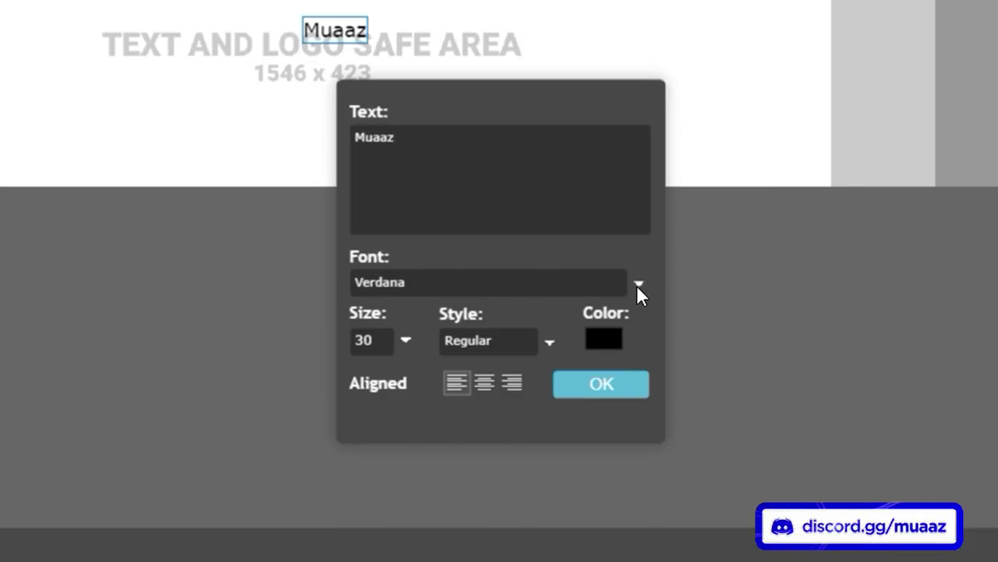
Set the text font to Superfats at size 136.
click(638, 284)
drag(643, 337, 638, 477)
scroll(497, 402, down, 5)
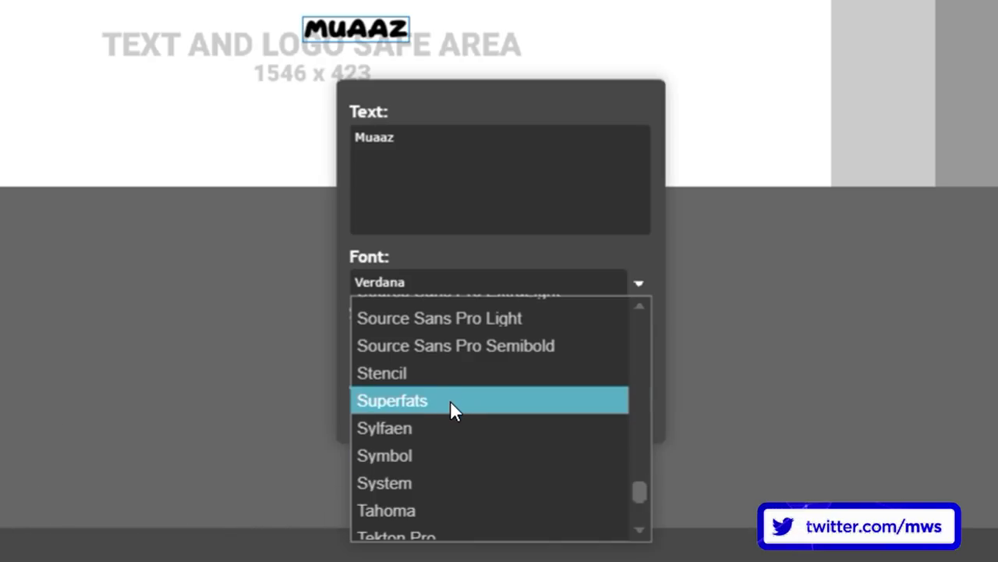
click(450, 398)
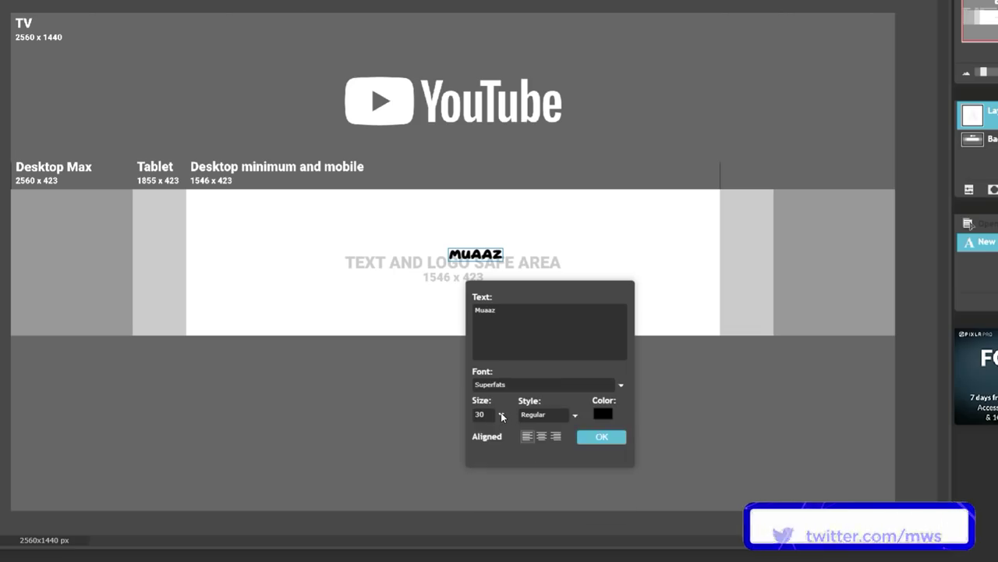
click(502, 415)
drag(435, 435, 442, 433)
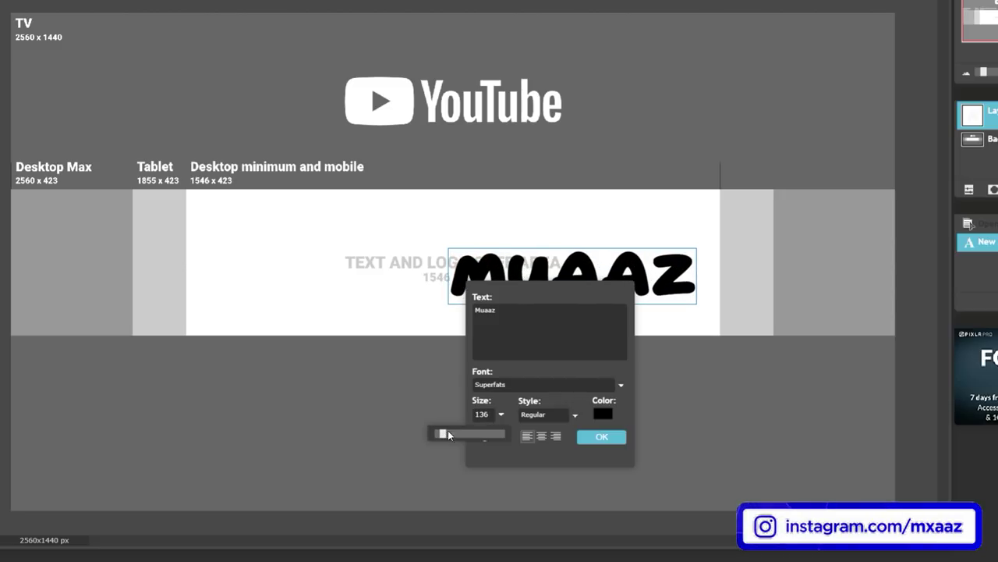
drag(553, 293, 783, 316)
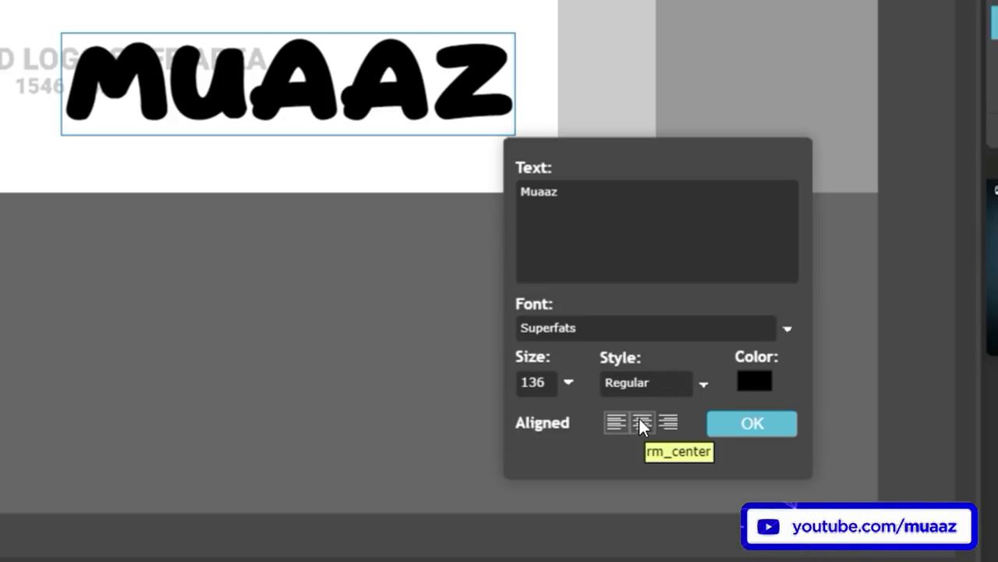
Make the text colour white (ffffff) and apply the text settings.
click(752, 382)
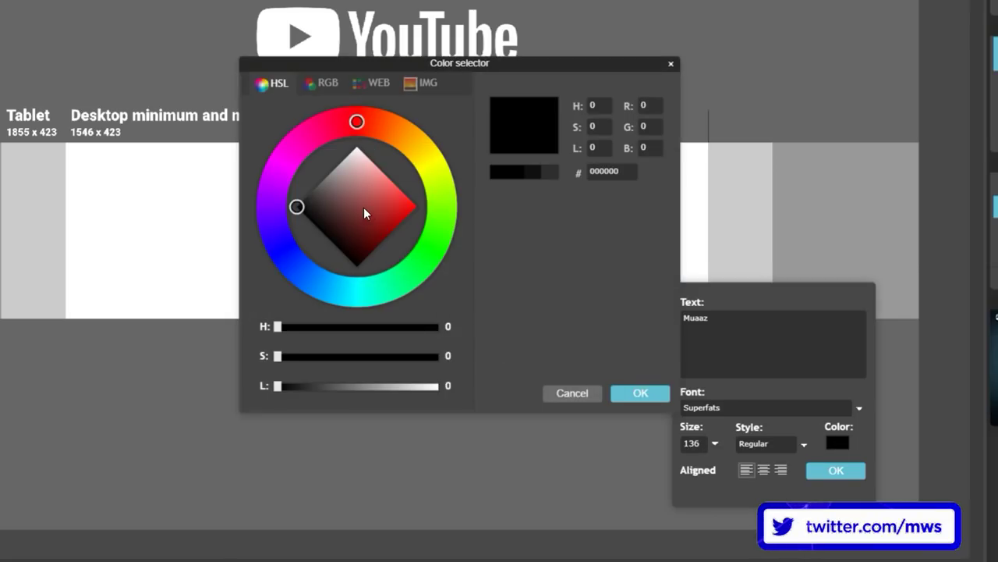
click(357, 147)
drag(401, 76, 193, 334)
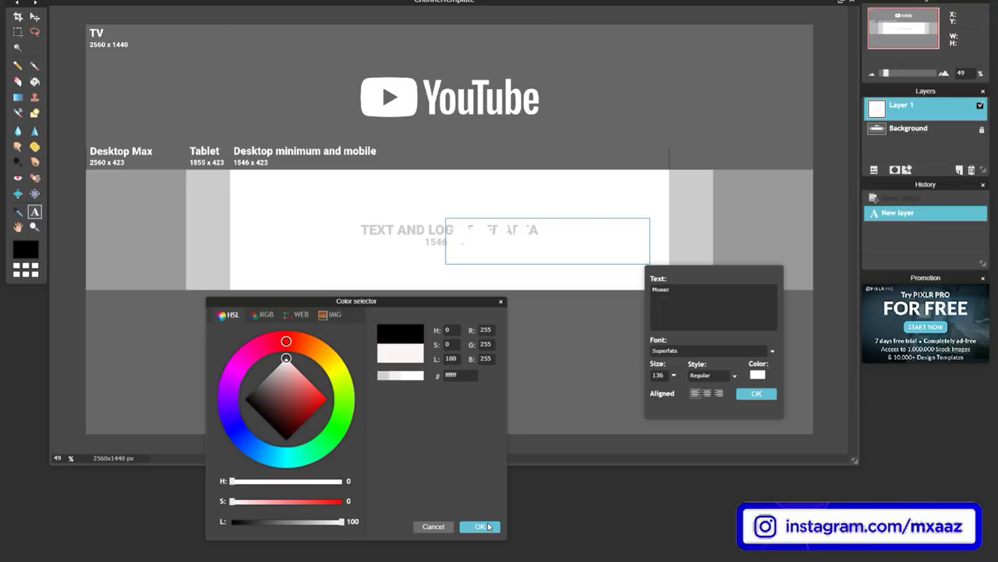
click(488, 526)
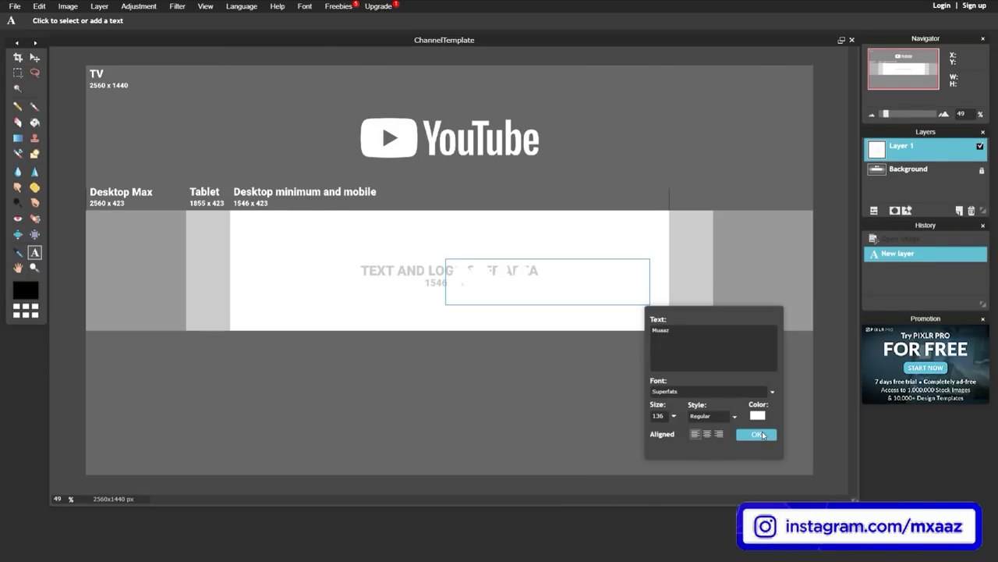
click(756, 393)
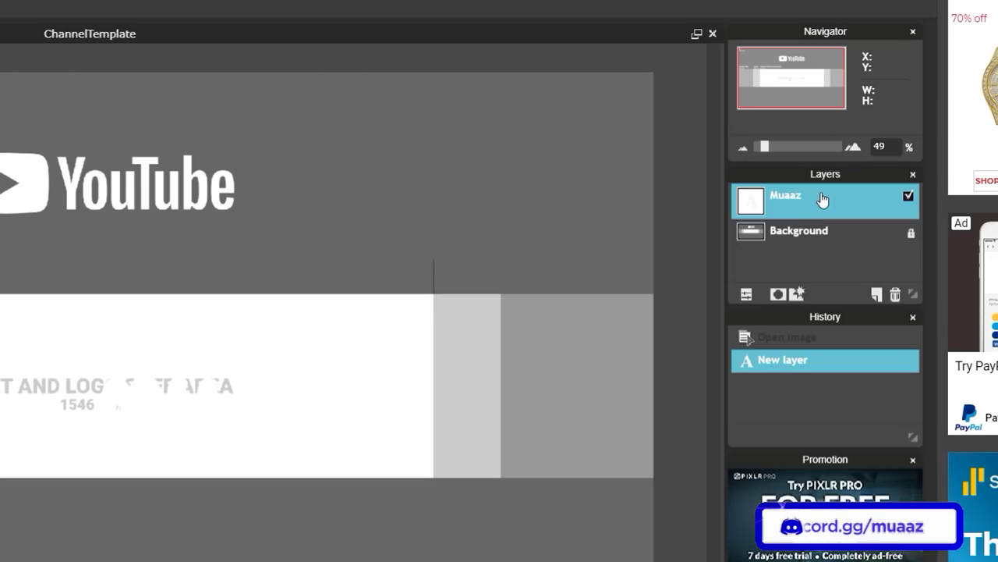
Add a black outer glow with hardness 4 and size 13 to the Muaaz layer.
right_click(848, 200)
click(874, 362)
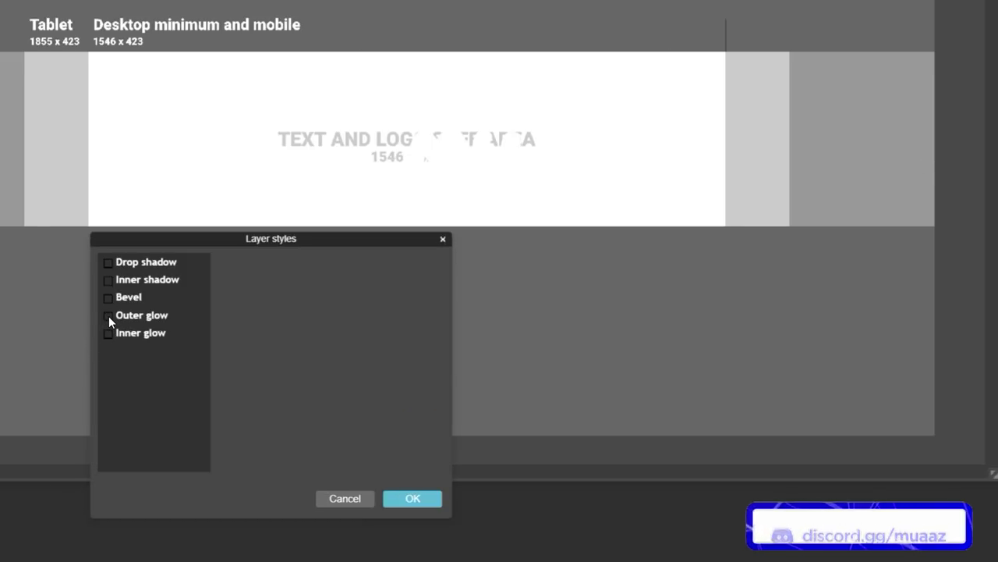
click(244, 392)
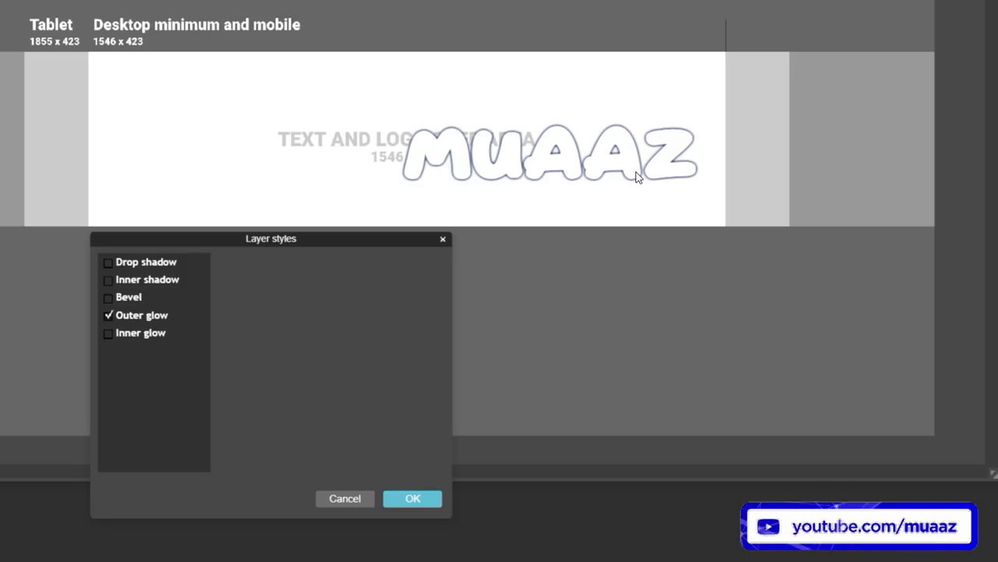
click(157, 314)
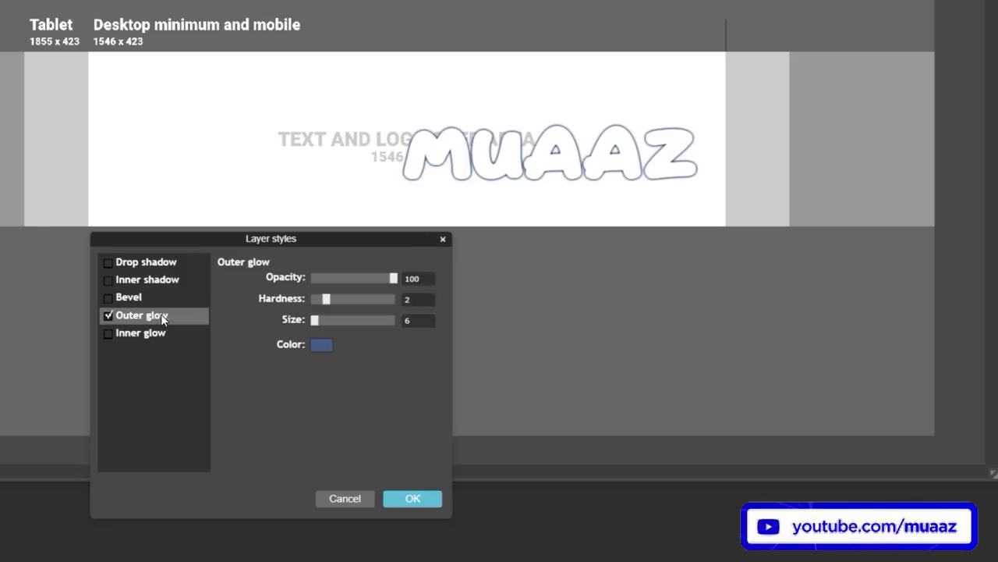
click(327, 346)
click(110, 342)
click(457, 530)
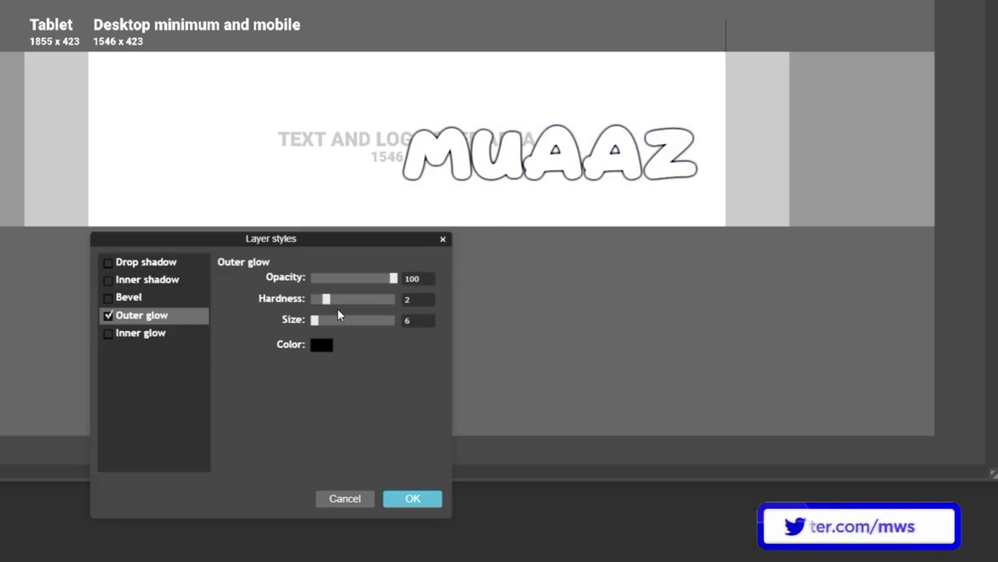
mouse_move(327, 301)
mouse_down()
mouse_move(340, 299)
mouse_move(320, 318)
mouse_up()
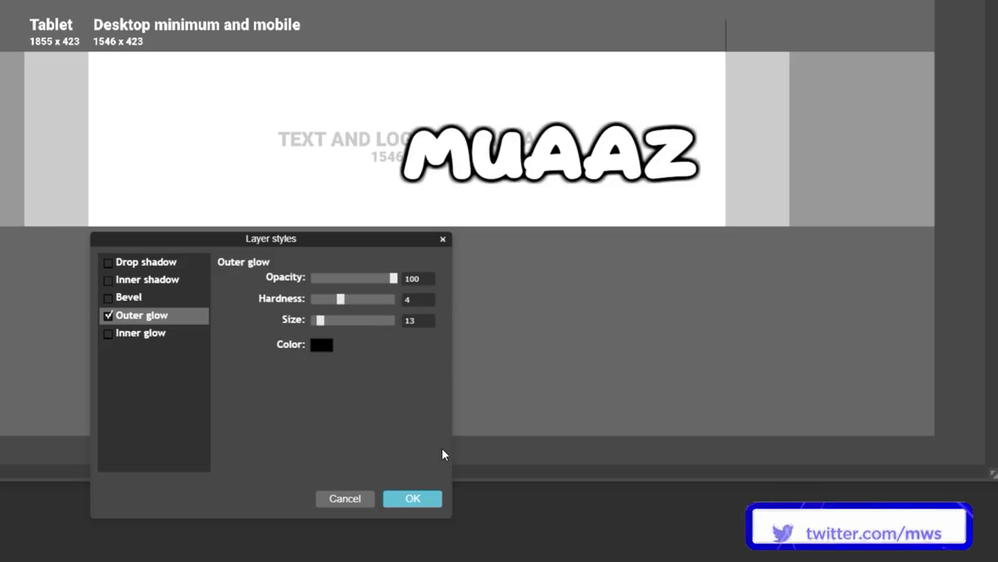
click(429, 498)
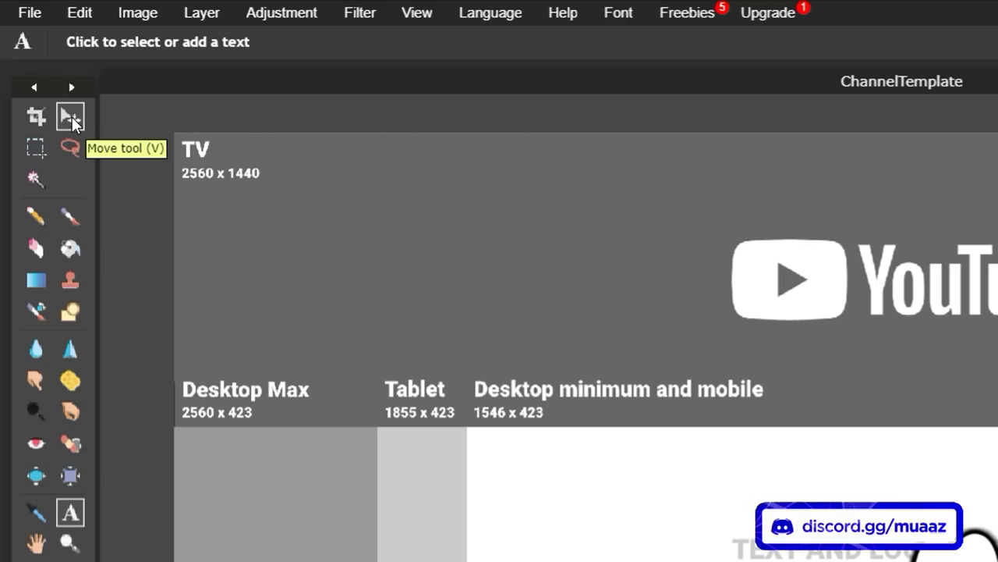
Drag the MUAAZ title with the Move tool into the banner's centre.
click(71, 116)
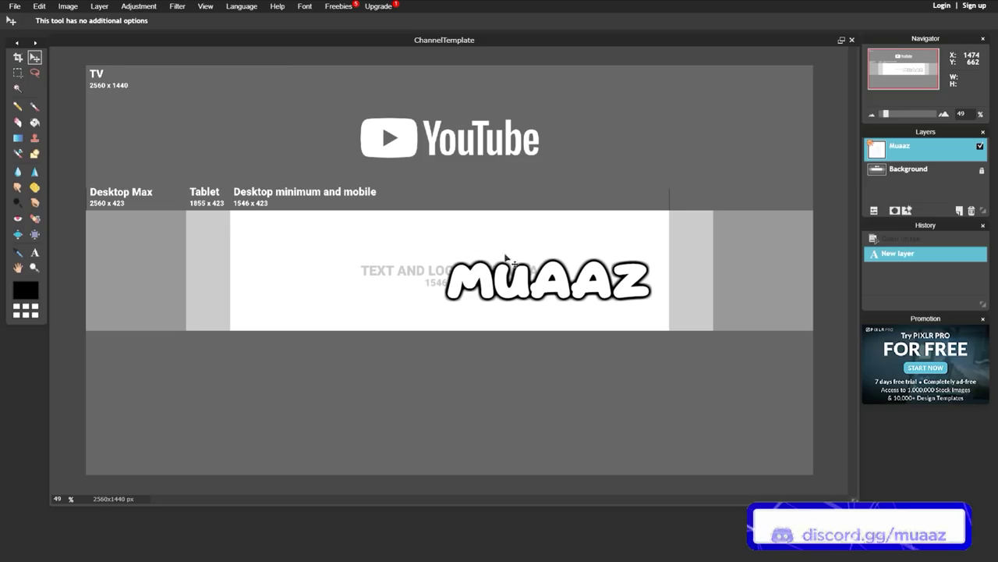
drag(566, 288, 474, 335)
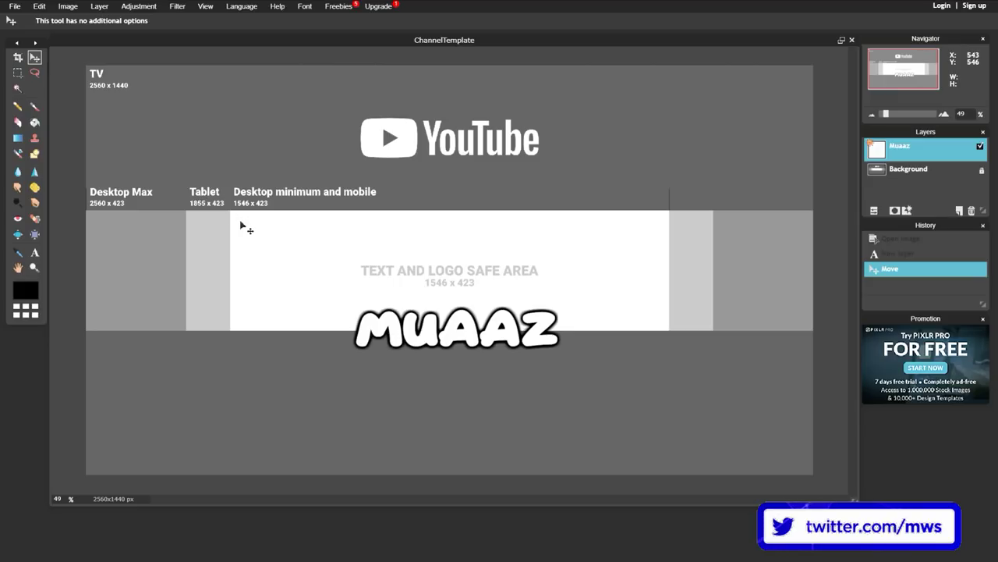
drag(473, 335, 374, 278)
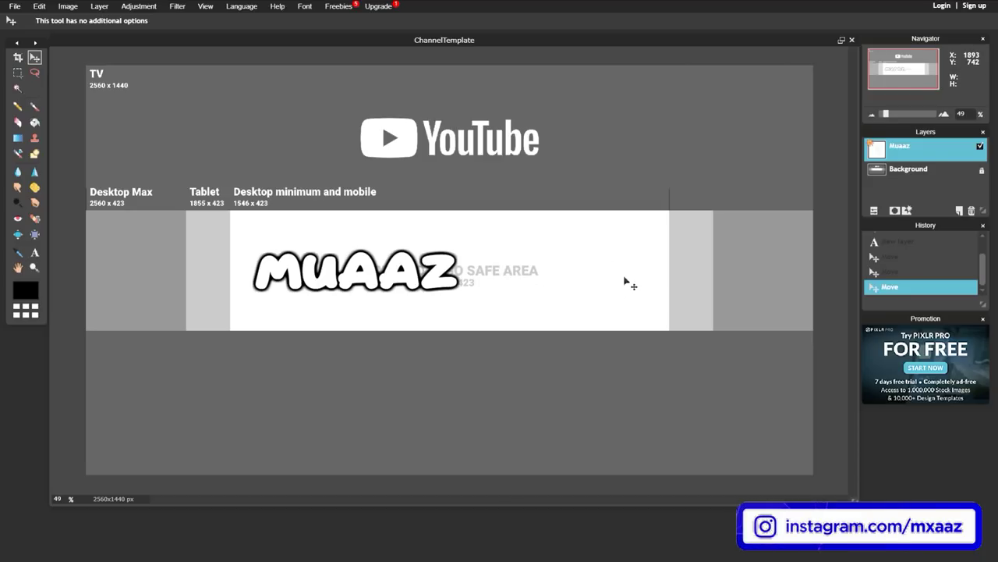
drag(442, 280, 537, 283)
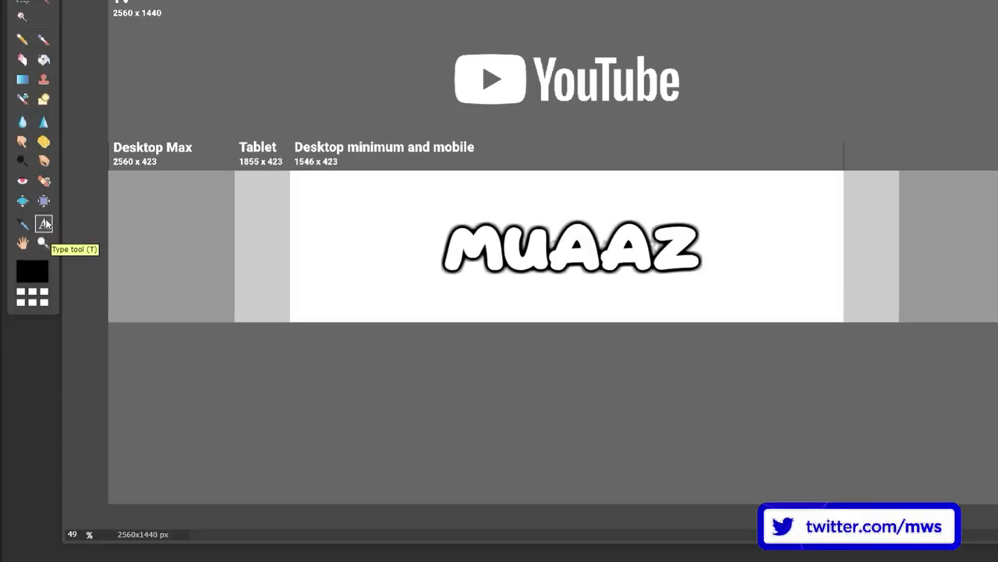
Reopen the MUAAZ text settings and close them unchanged.
click(45, 224)
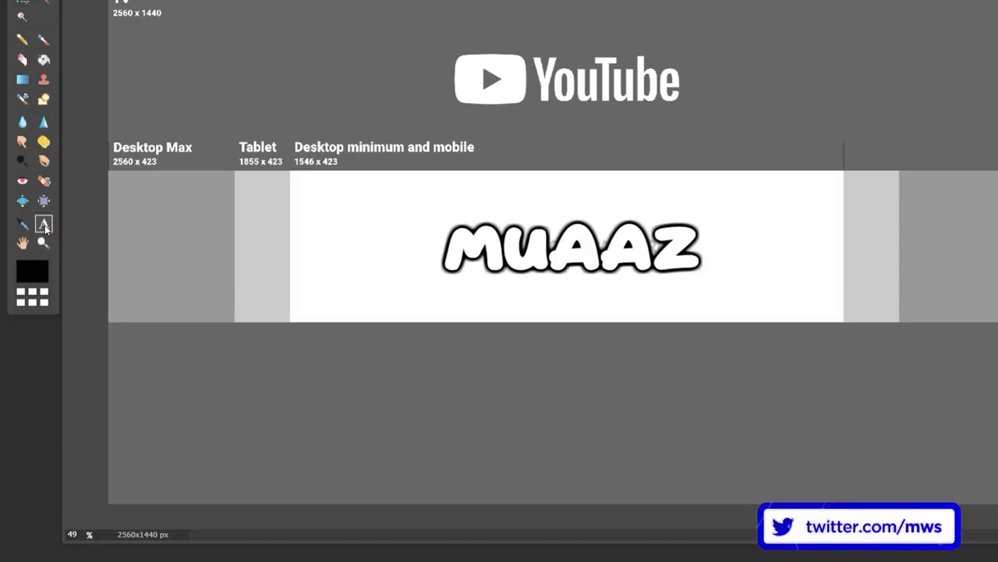
click(577, 250)
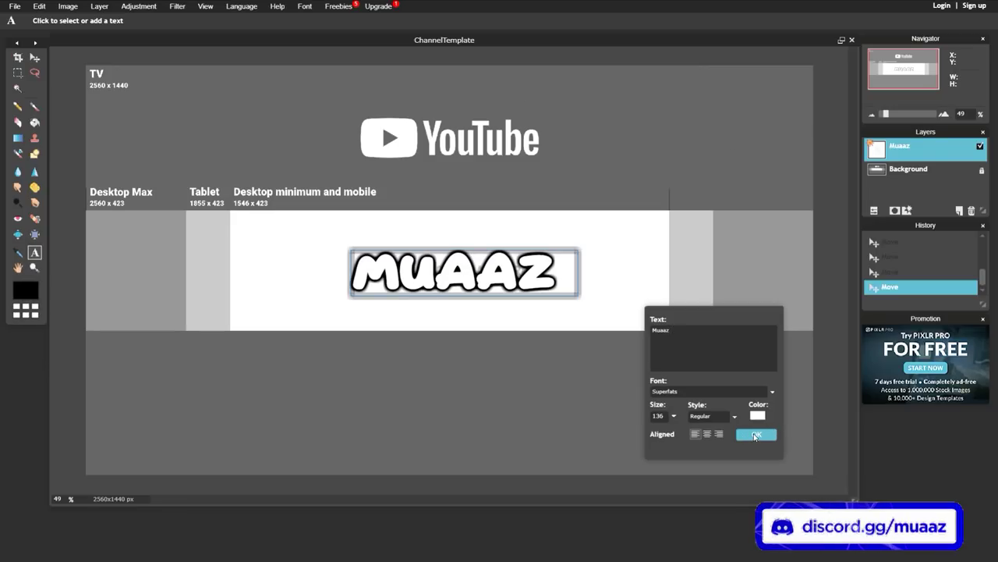
click(755, 435)
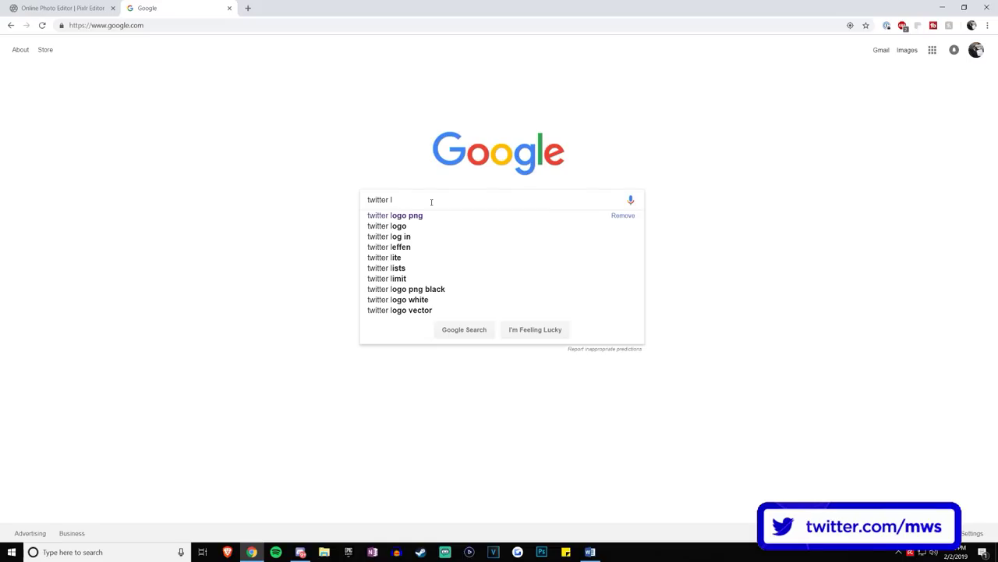
Search Google Images for 'twitter logo png' and preview the transparent StickPNG logo.
text(ogo png)
key(Return)
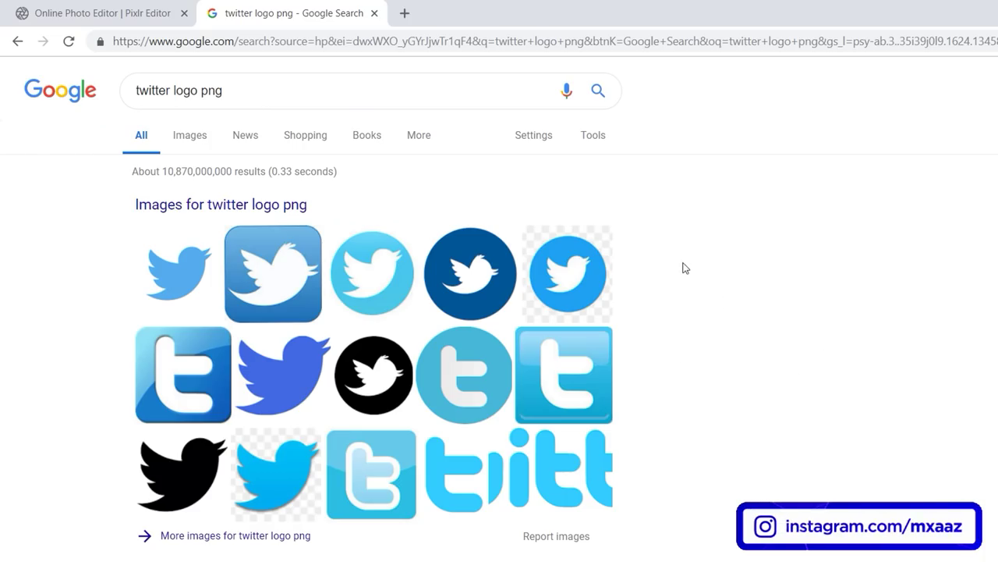
click(188, 137)
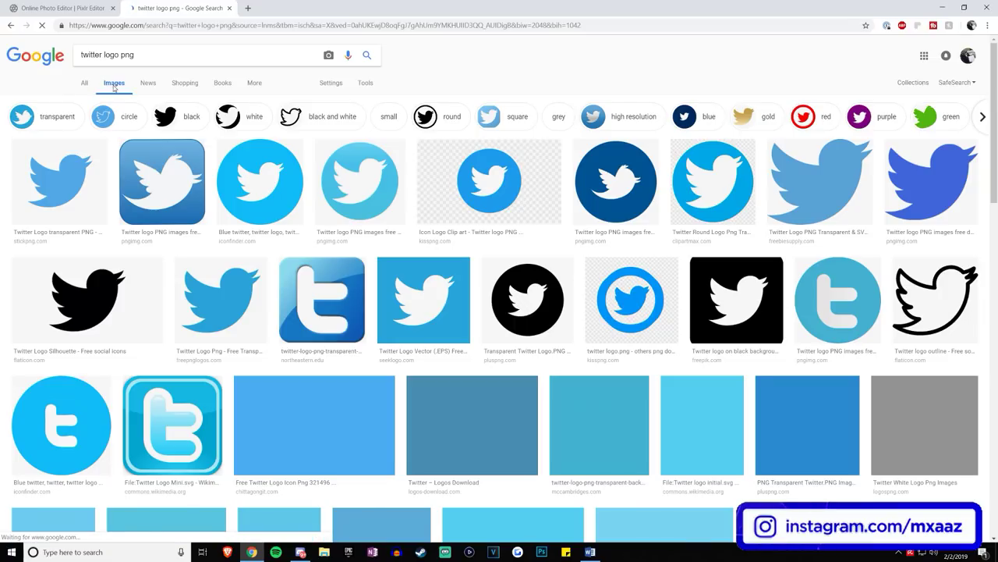
click(79, 172)
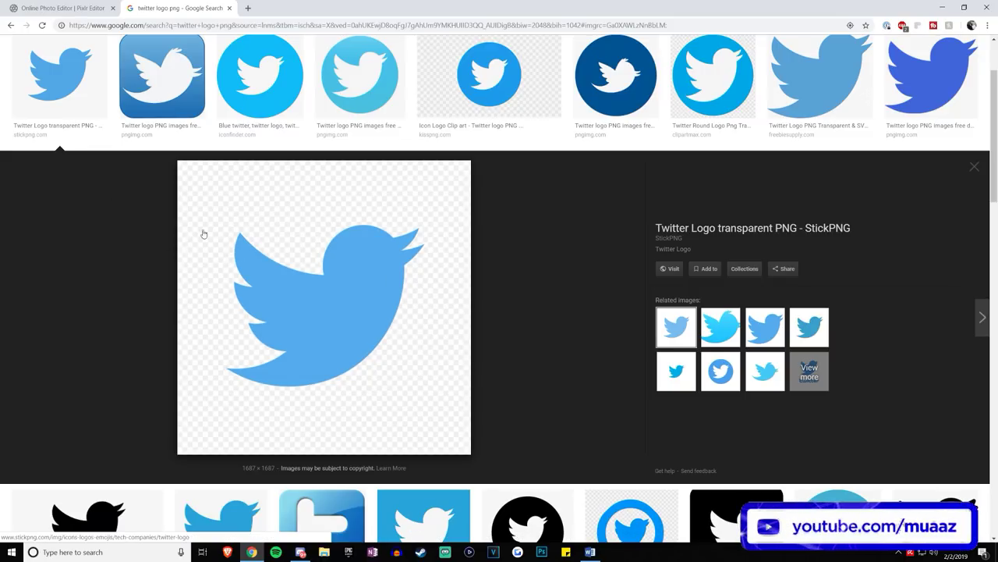
scroll(315, 334, up, 2)
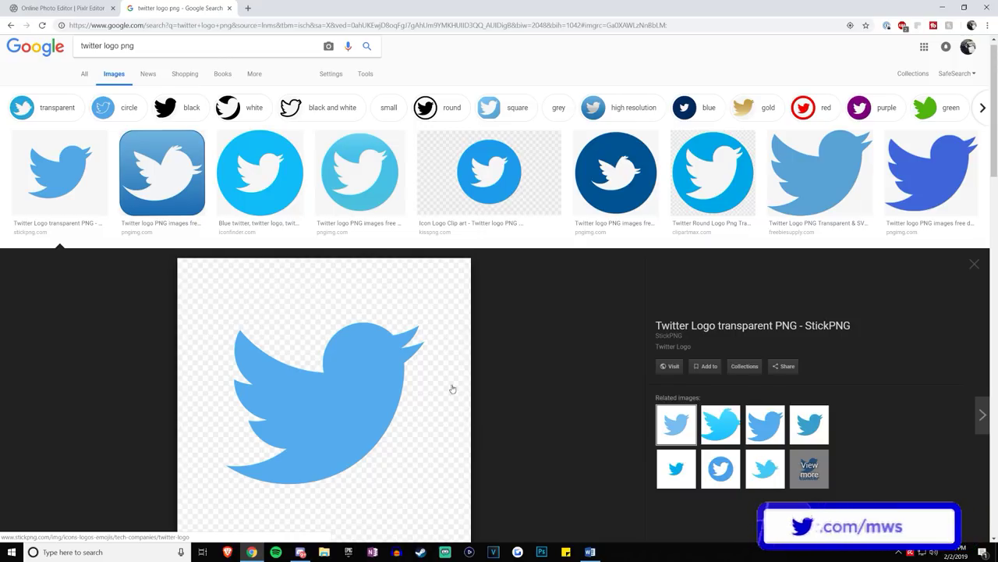
scroll(452, 389, down, 3)
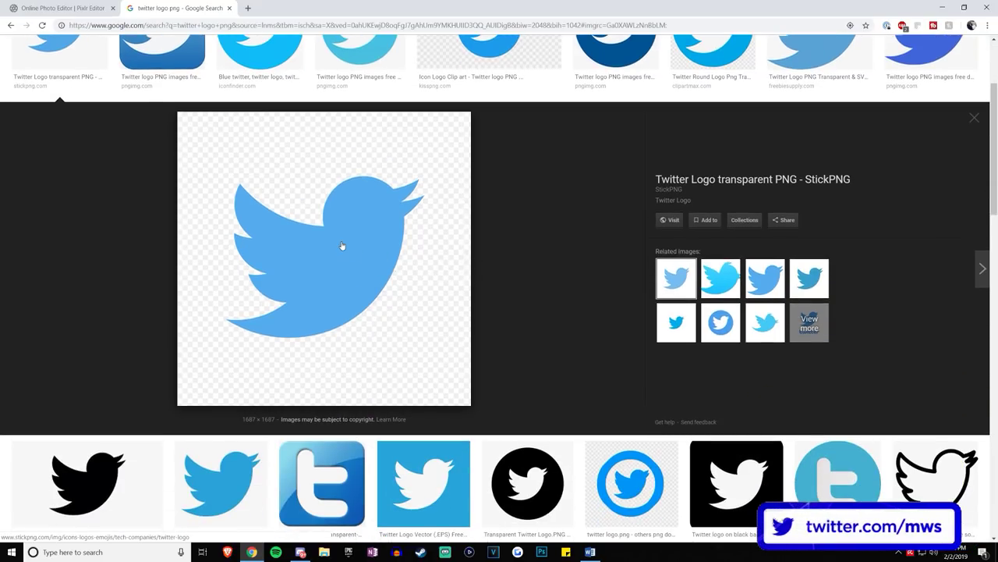
drag(338, 241, 393, 383)
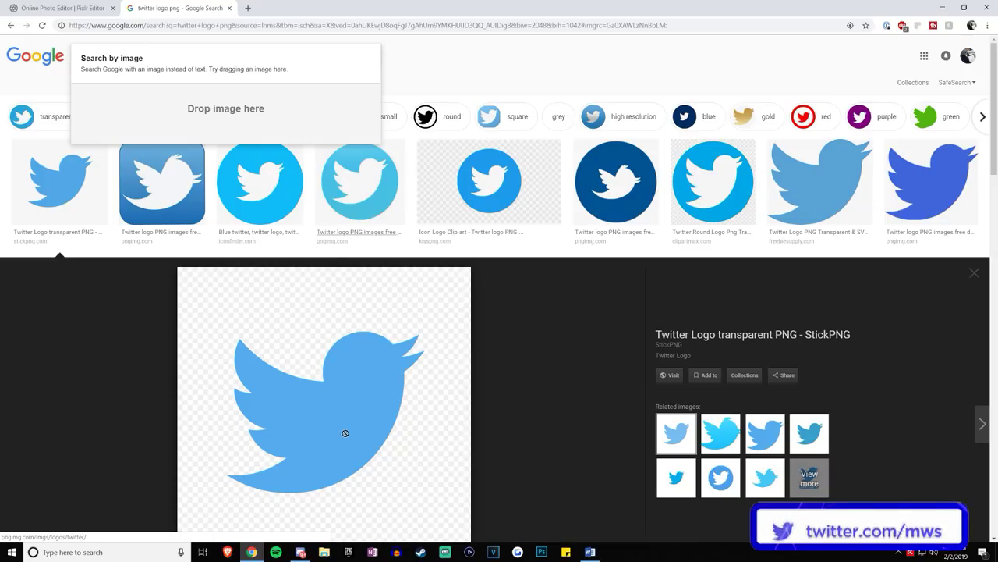
drag(346, 433, 541, 278)
scroll(515, 277, up, 2)
click(807, 125)
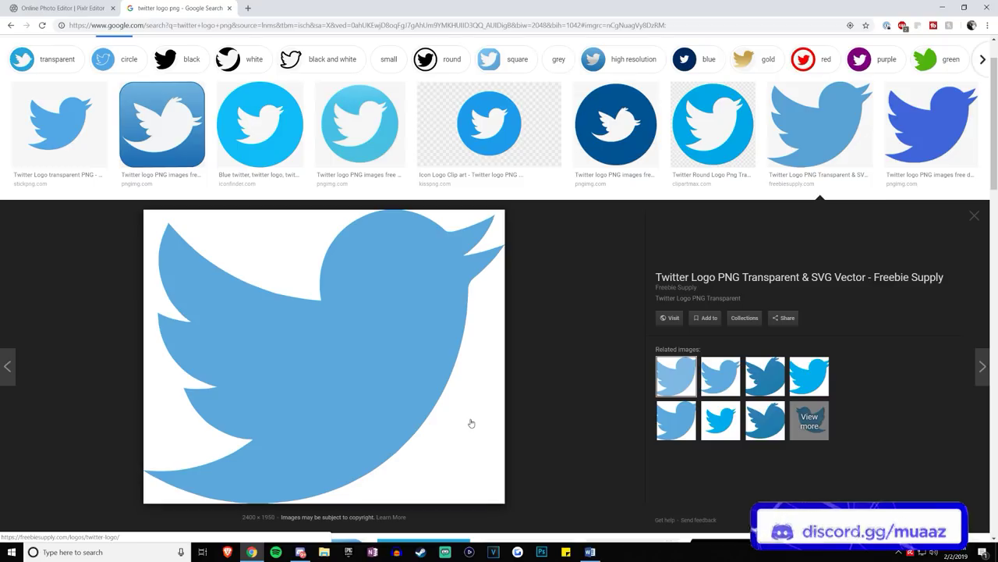
click(62, 148)
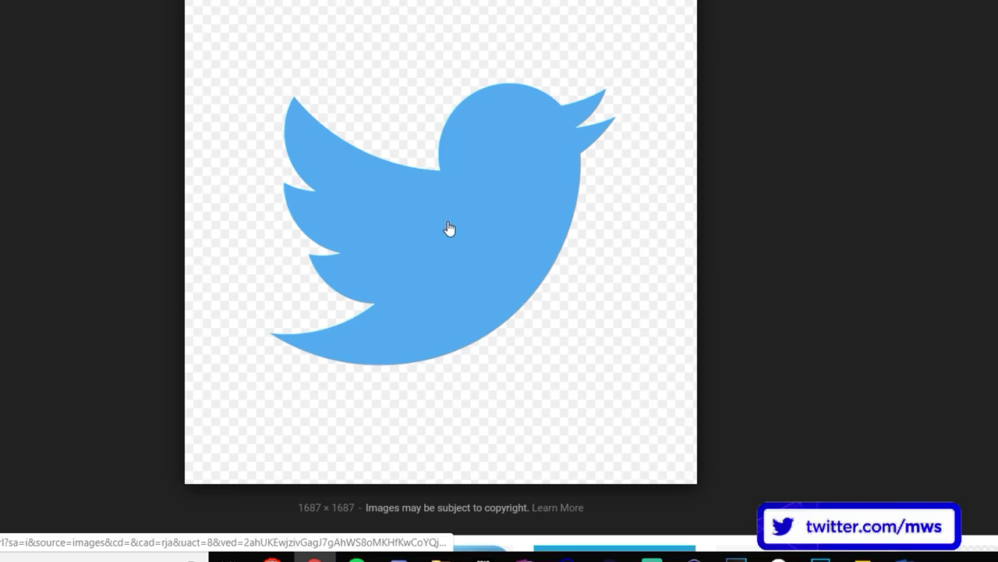
Save the logo image to the Desktop as TwitterLogo.png.
right_click(330, 358)
click(365, 441)
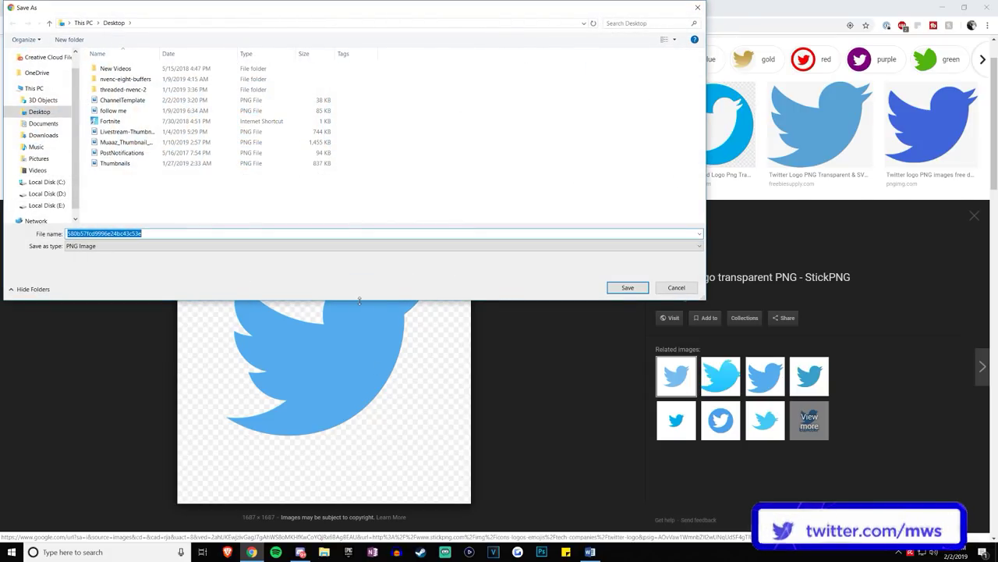
text(TwitterLogo)
key(Return)
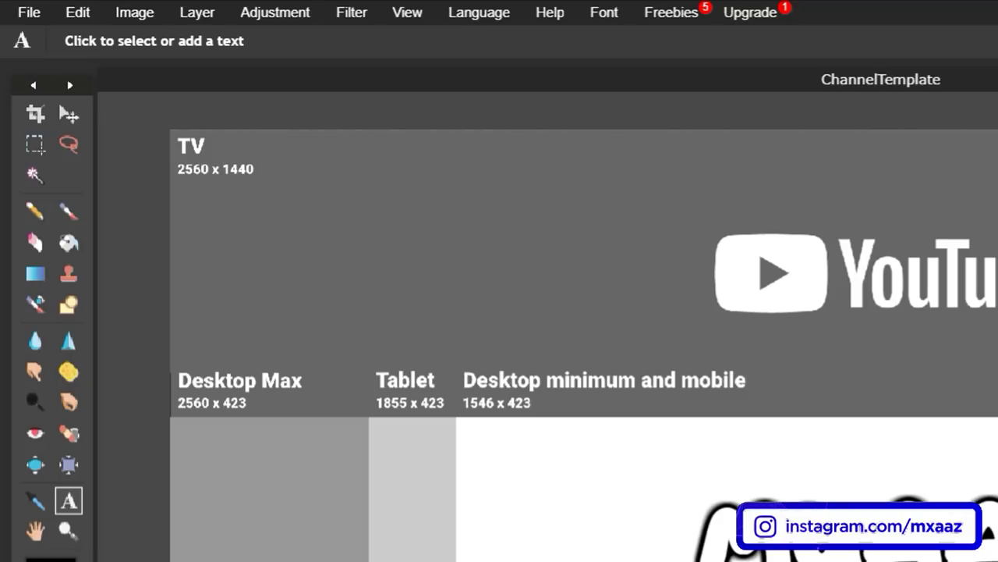
Import the saved TwitterLogo image into the banner as a new layer.
click(196, 13)
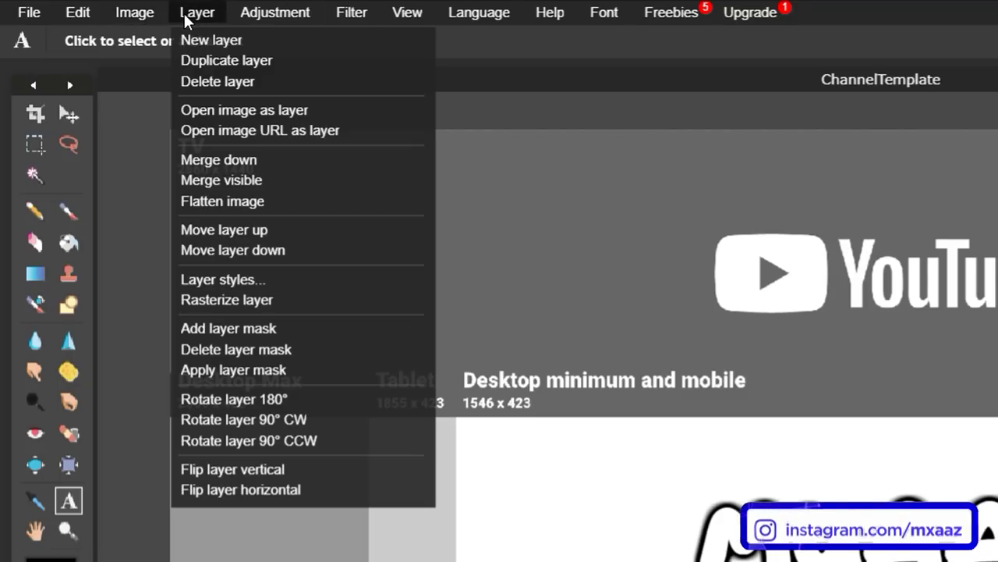
click(217, 111)
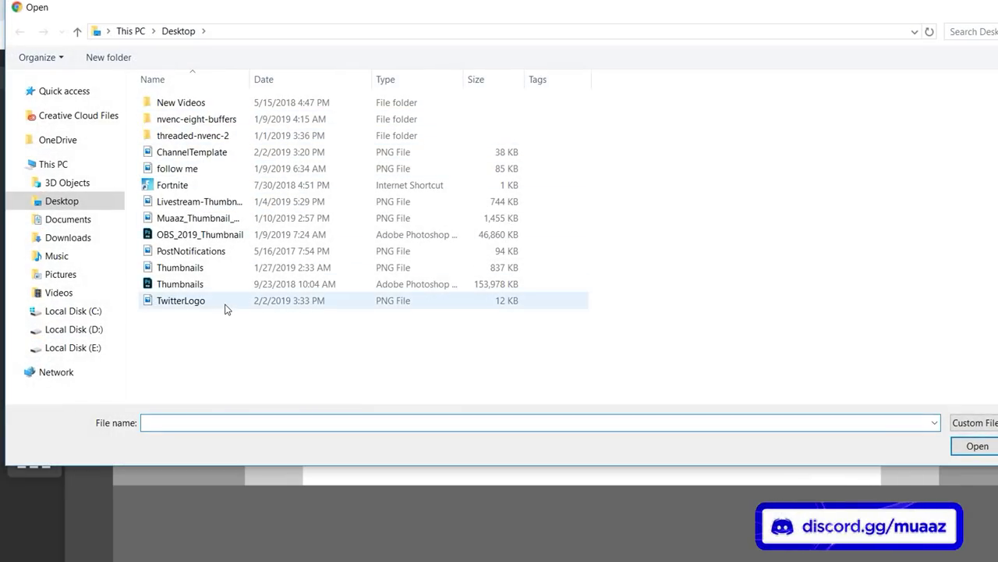
click(188, 300)
click(978, 445)
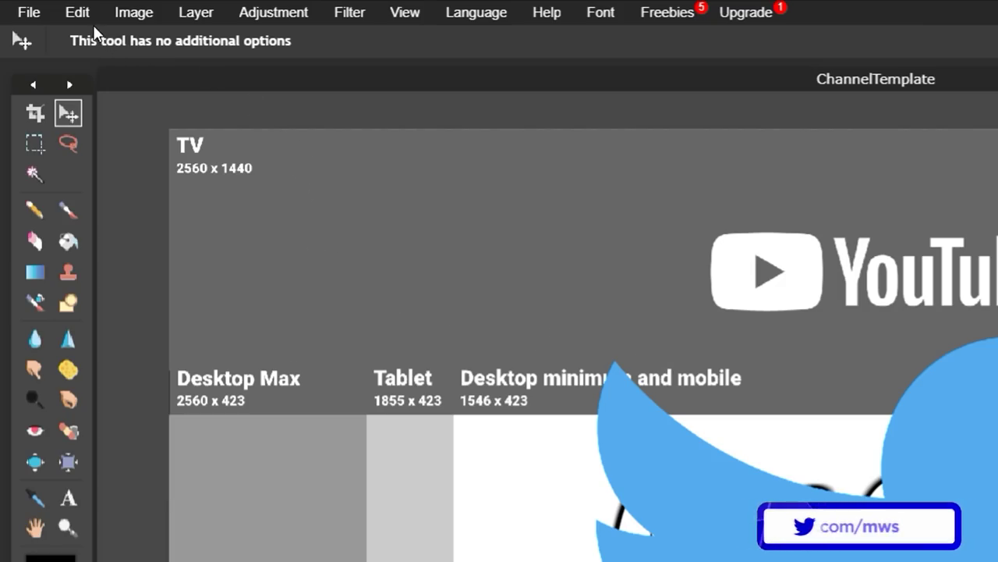
Free-transform the Twitter bird down to a small size below MUAAZ and apply it.
click(81, 12)
click(134, 175)
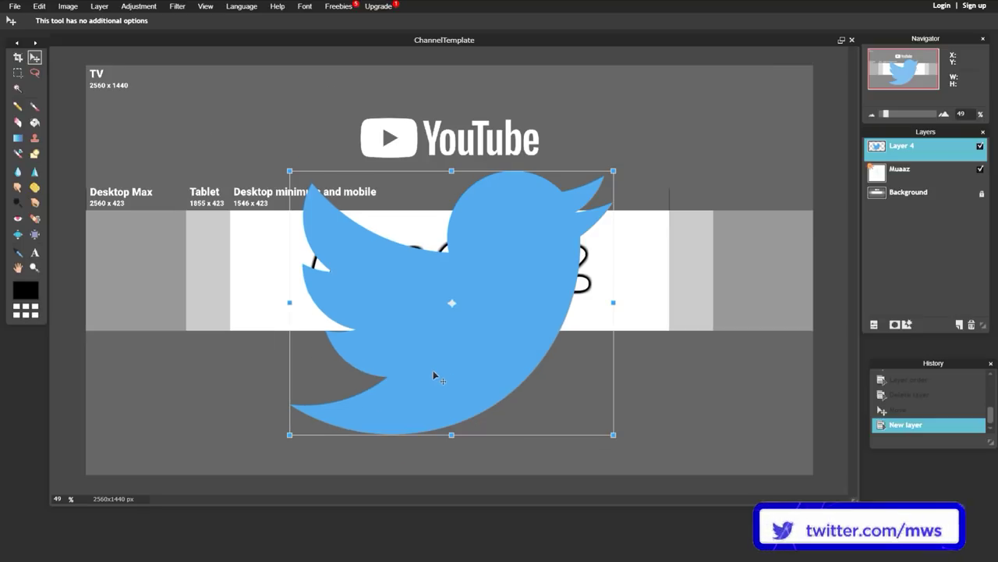
drag(615, 169, 499, 278)
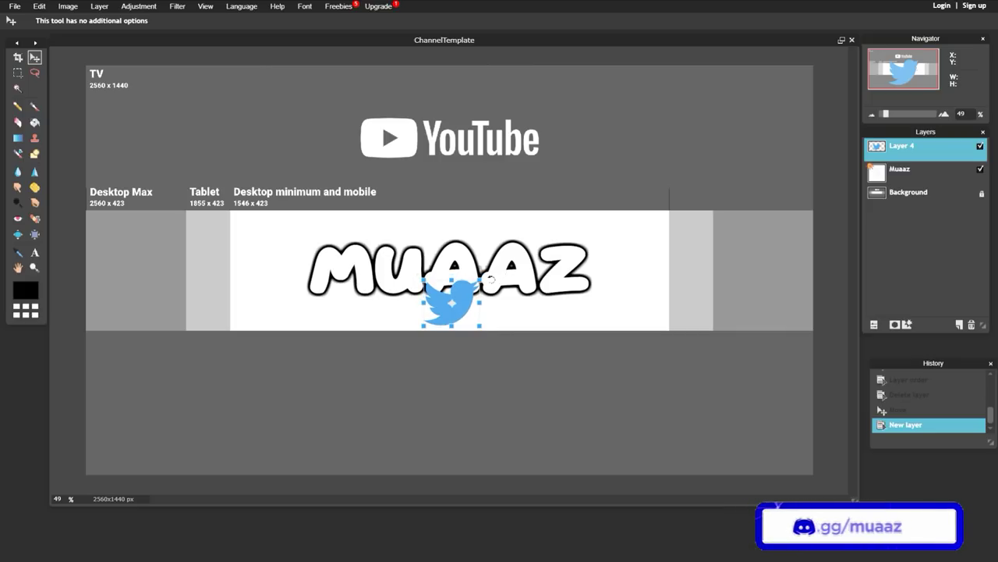
drag(480, 280, 536, 248)
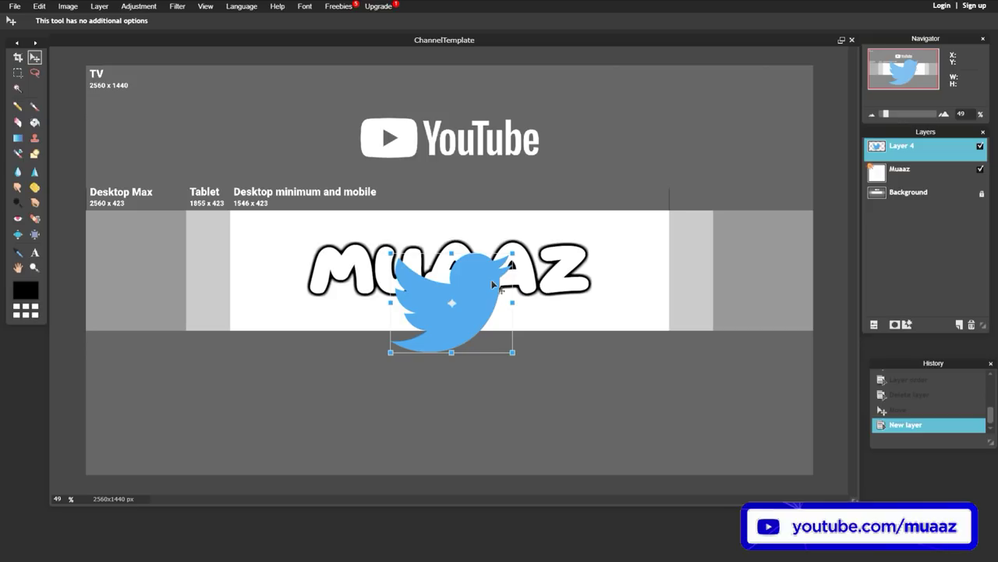
drag(513, 253, 482, 277)
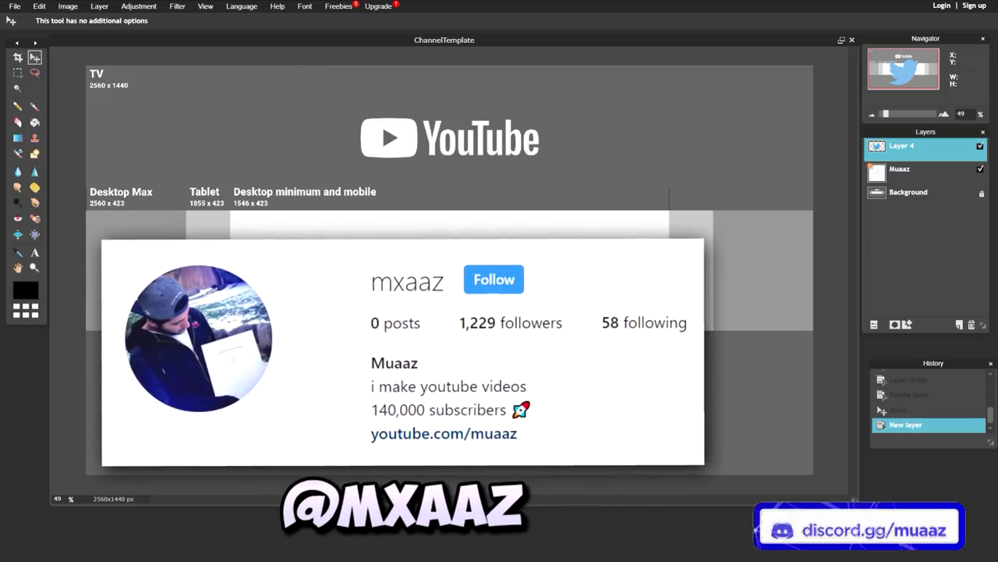
drag(463, 298, 434, 286)
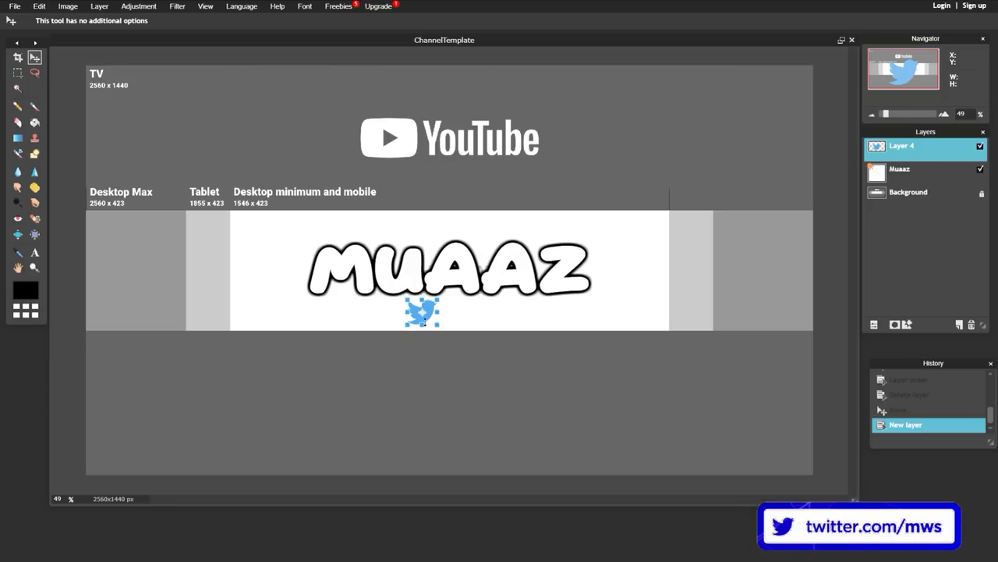
key(v)
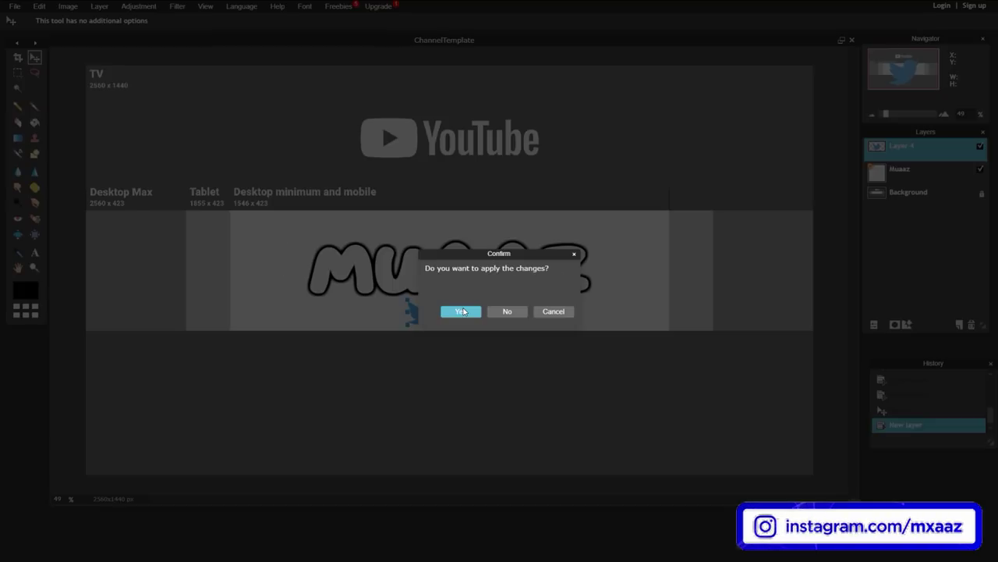
click(415, 348)
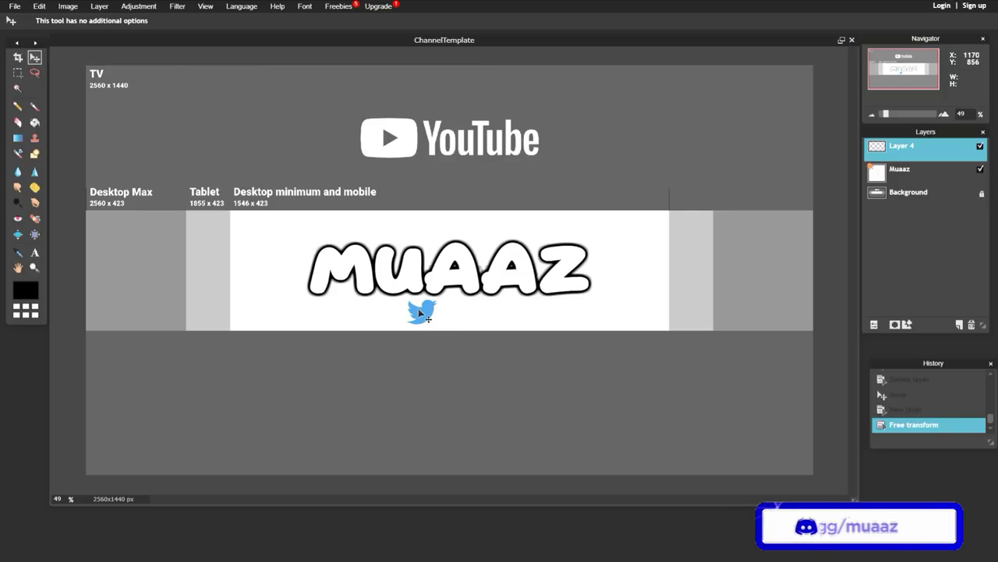
Shift the MUAAZ title left and position the Twitter bird just beneath it.
drag(419, 312, 575, 270)
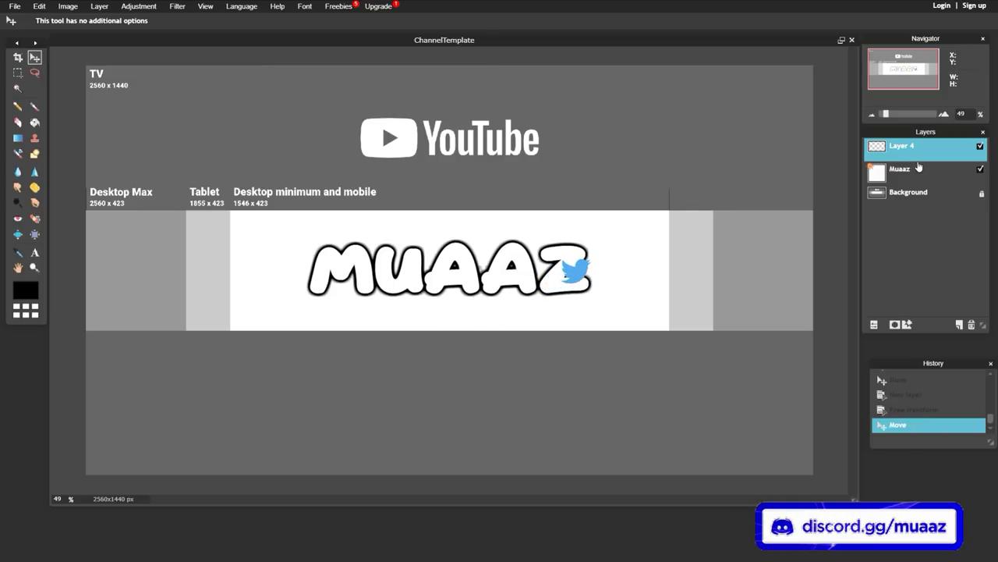
click(919, 168)
mouse_move(410, 275)
mouse_down()
mouse_move(340, 279)
mouse_move(414, 263)
mouse_move(403, 262)
mouse_up()
click(904, 146)
drag(604, 272, 430, 309)
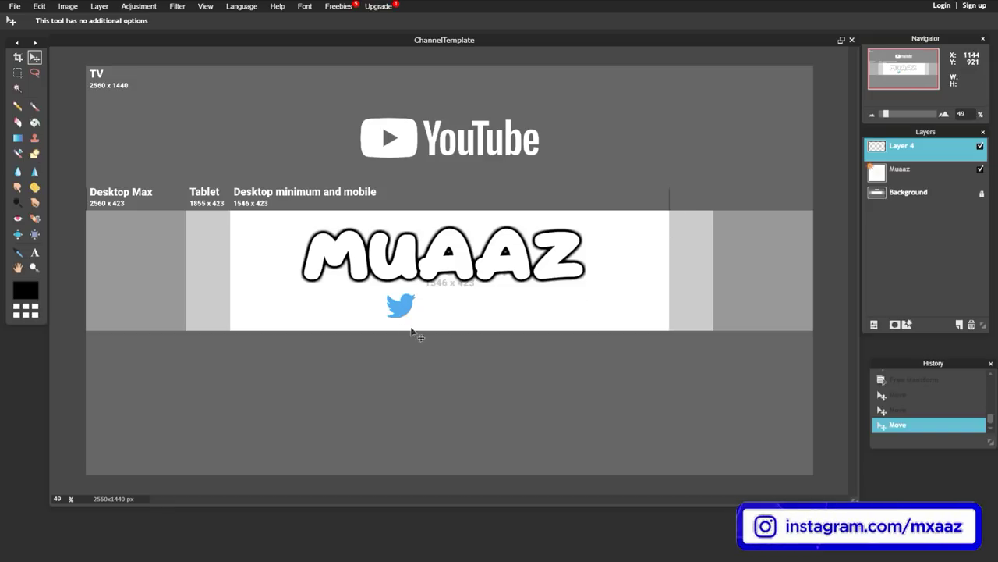
drag(401, 311, 257, 285)
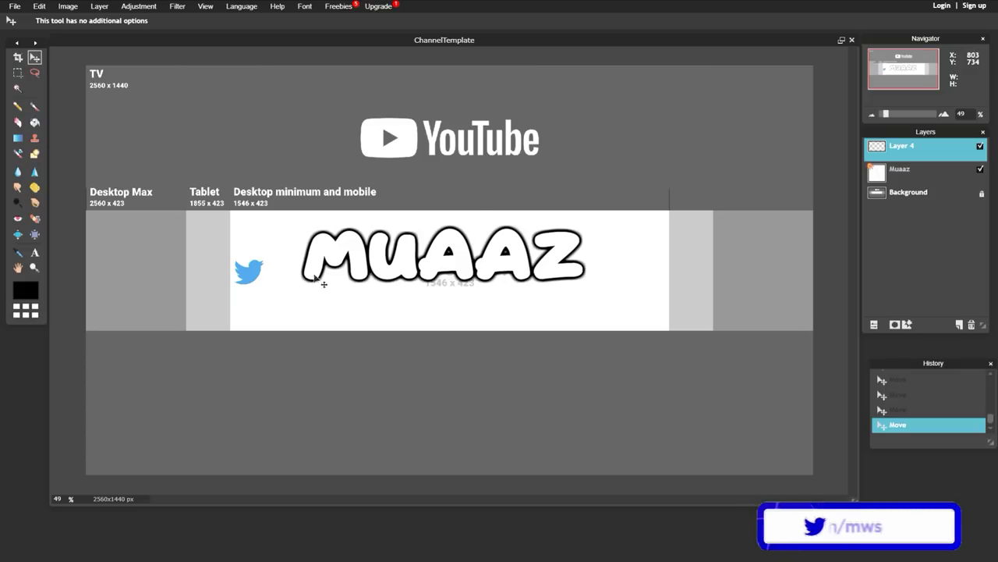
drag(250, 279, 422, 314)
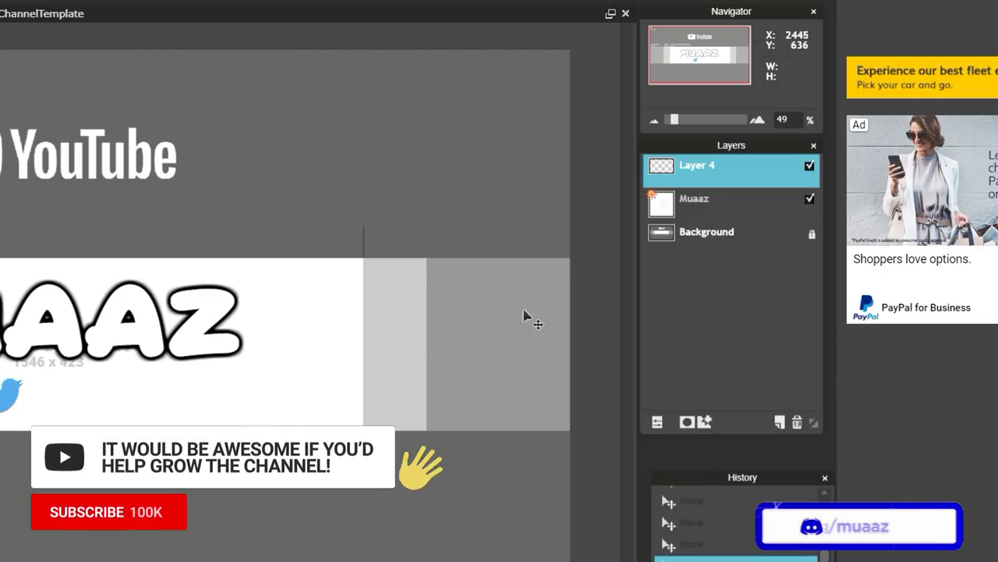
Give the bird layer a full white inner glow and a hard black outer glow outline.
right_click(749, 167)
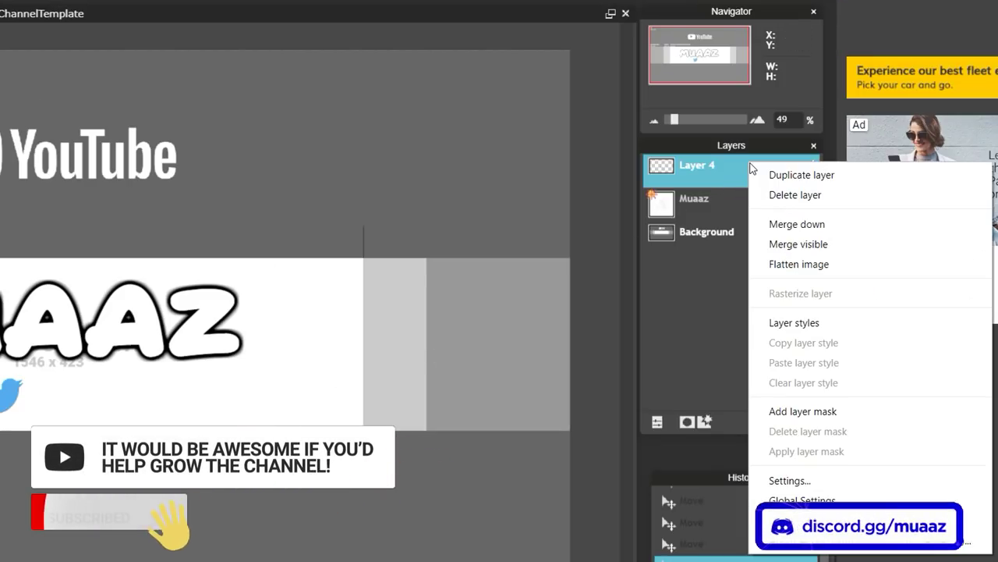
click(833, 323)
click(360, 256)
drag(431, 162, 679, 175)
click(782, 279)
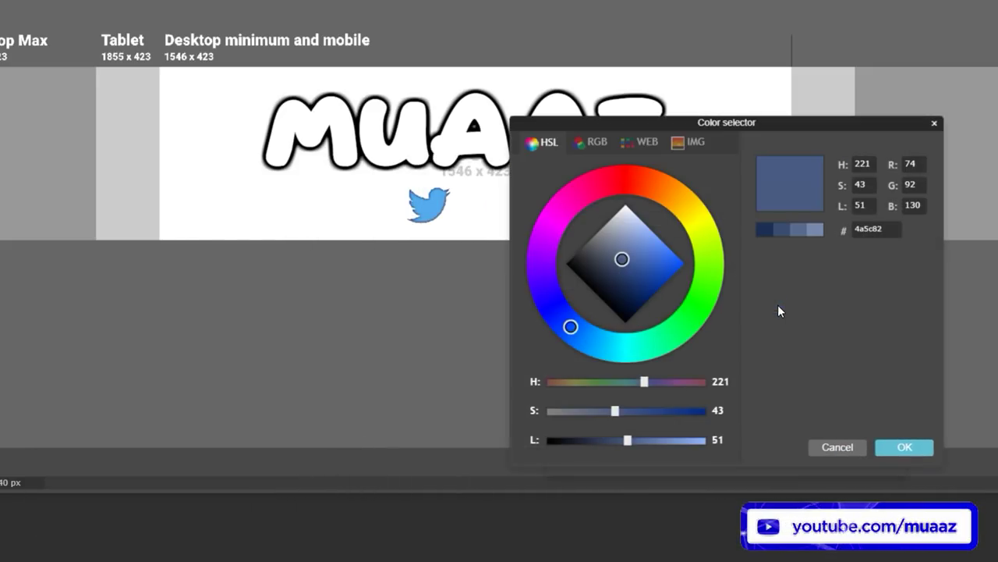
drag(630, 267, 636, 173)
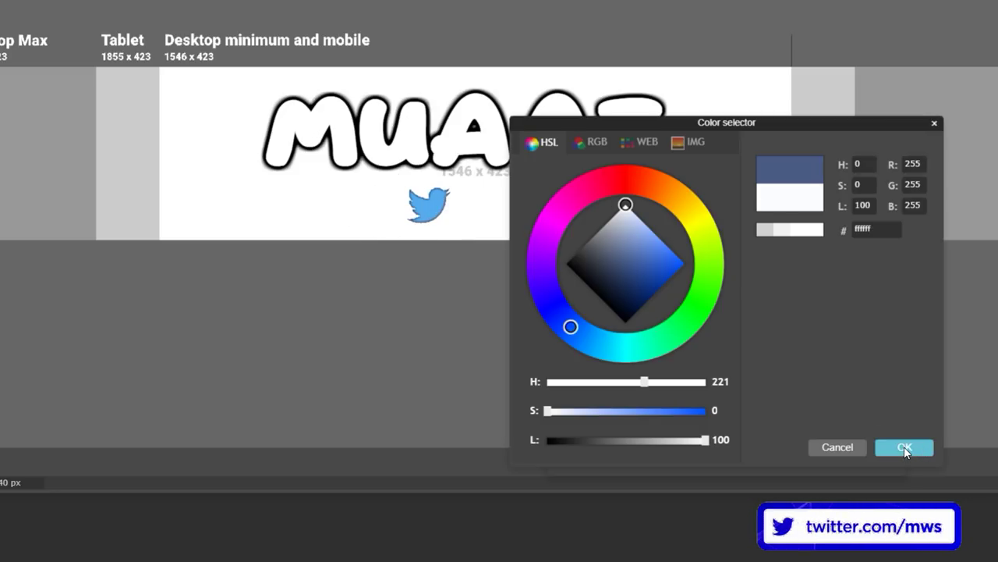
click(904, 447)
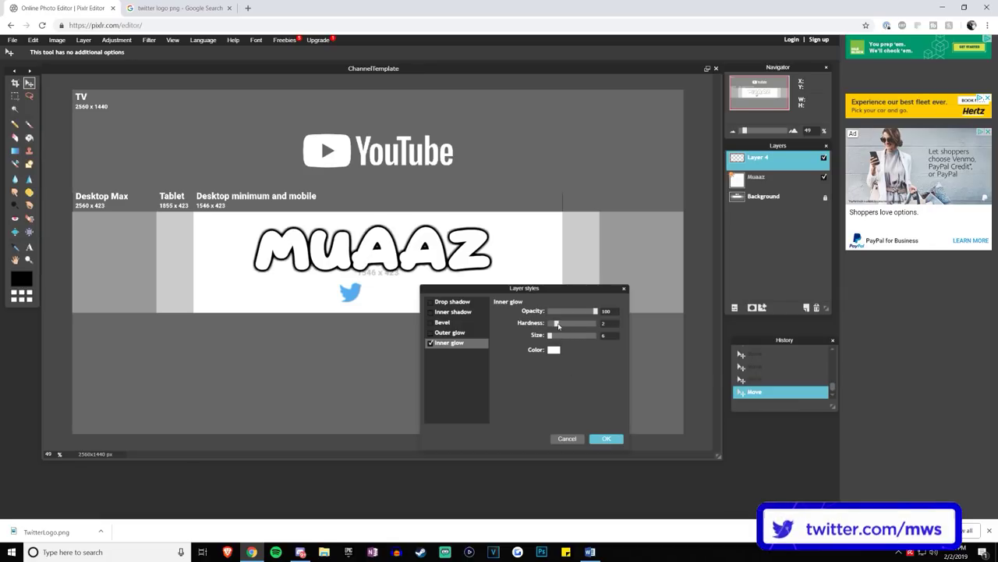
drag(558, 326, 597, 336)
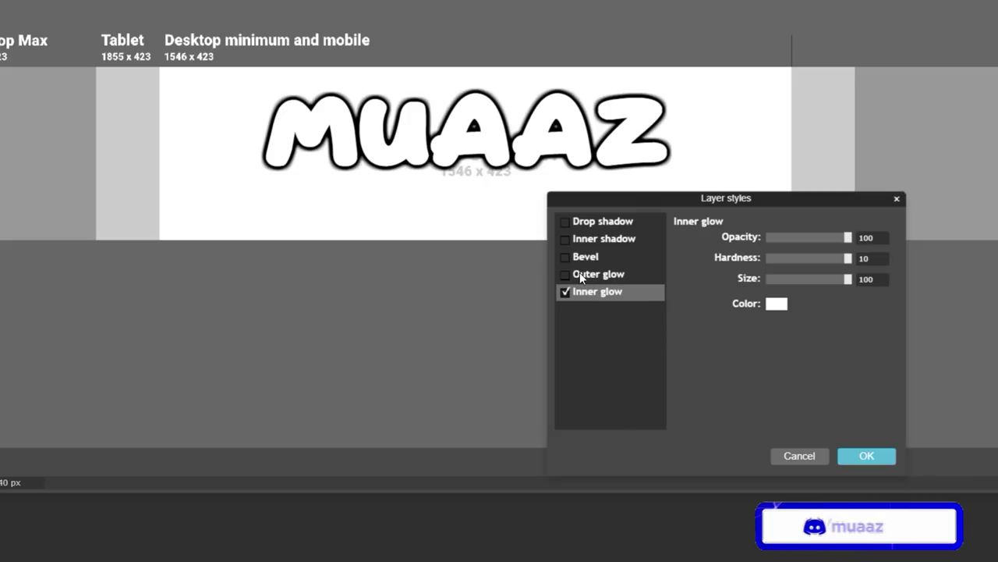
click(580, 273)
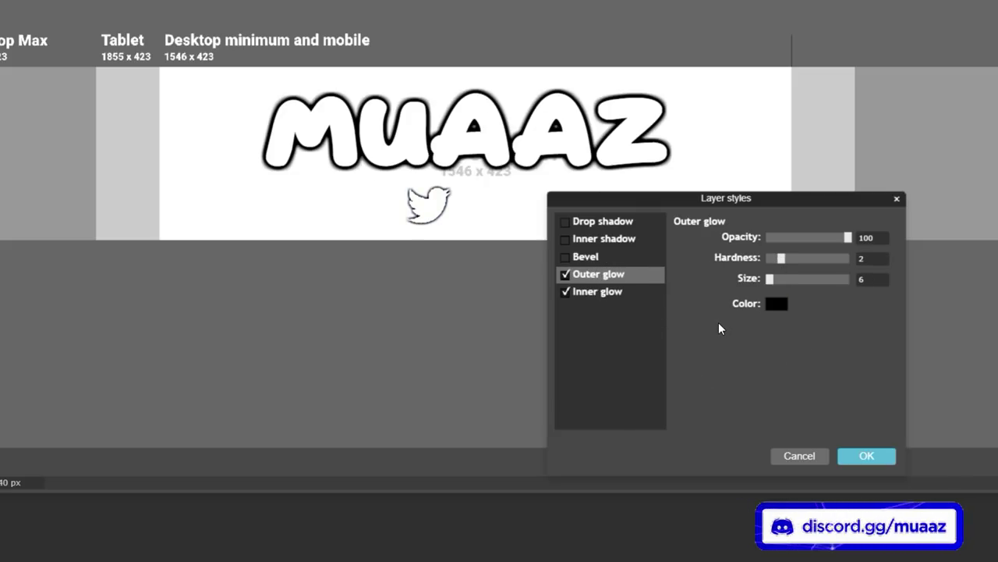
drag(782, 258, 767, 278)
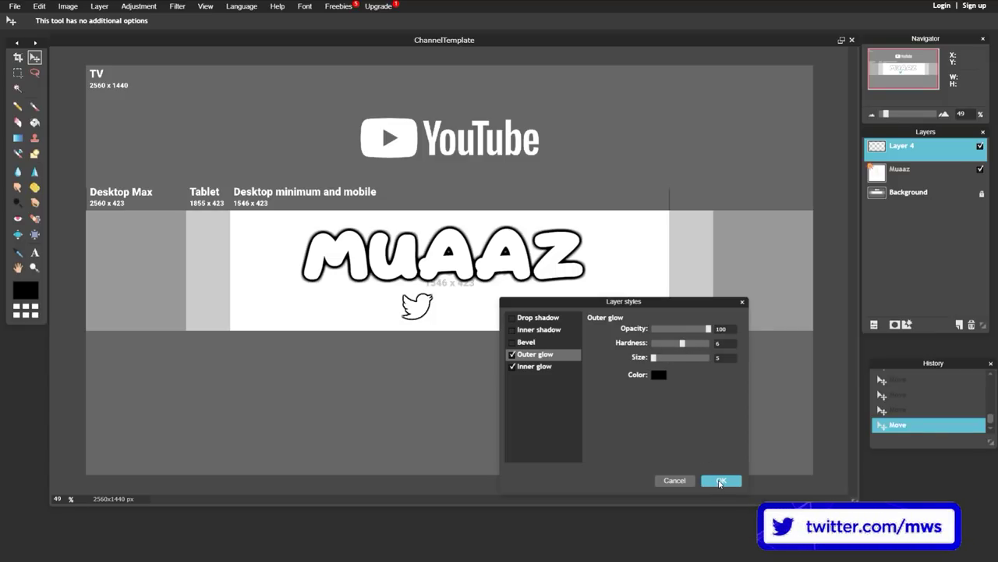
click(720, 480)
Nudge the styled bird slightly left to sit centred under the title.
drag(422, 309, 412, 309)
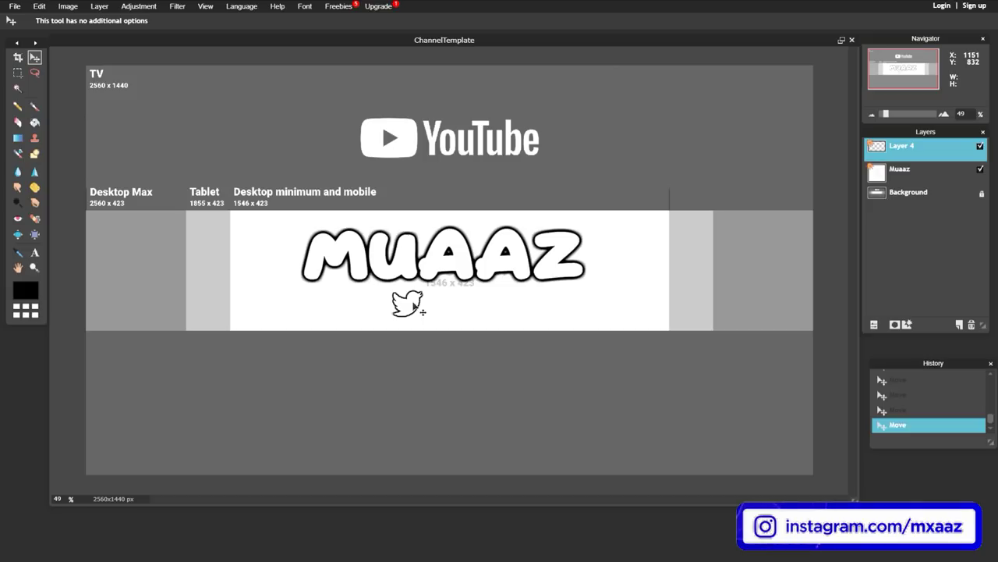
drag(413, 305, 414, 306)
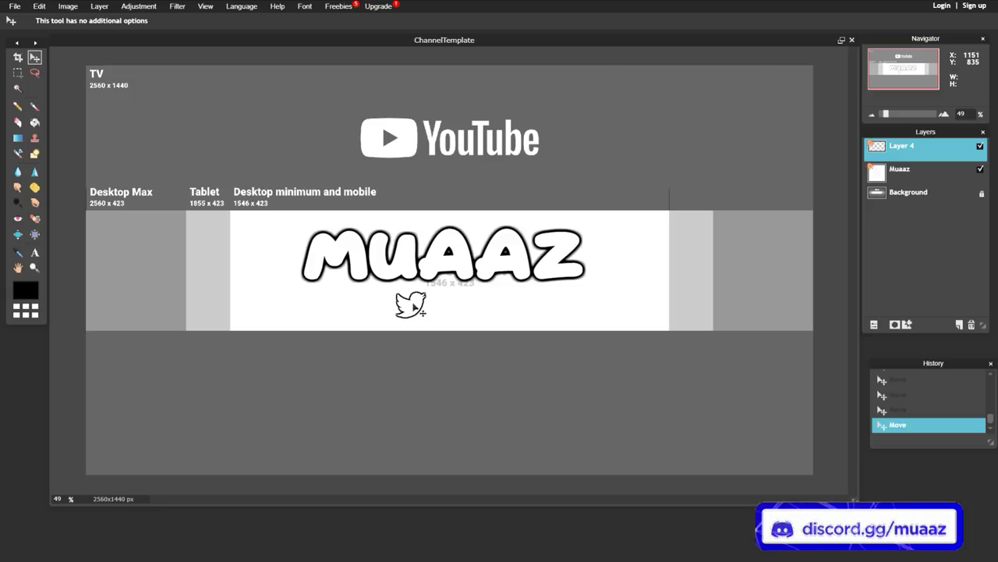
drag(414, 306, 410, 308)
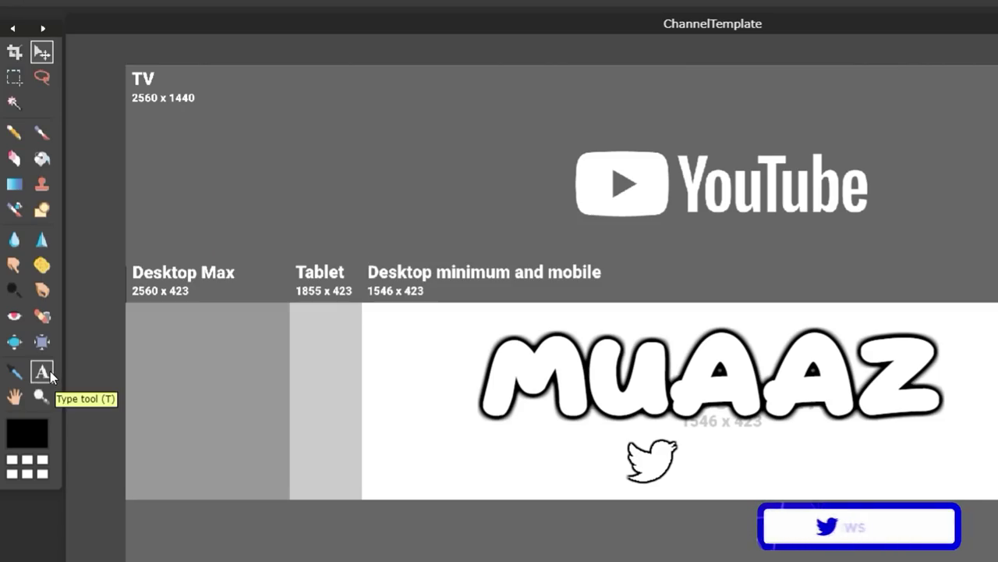
click(34, 252)
click(442, 309)
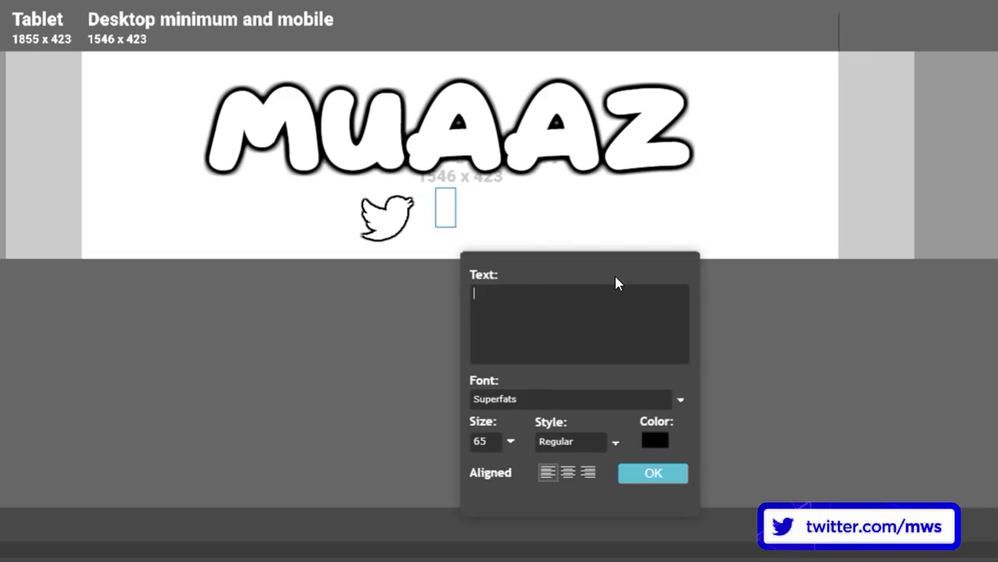
text(@MWS)
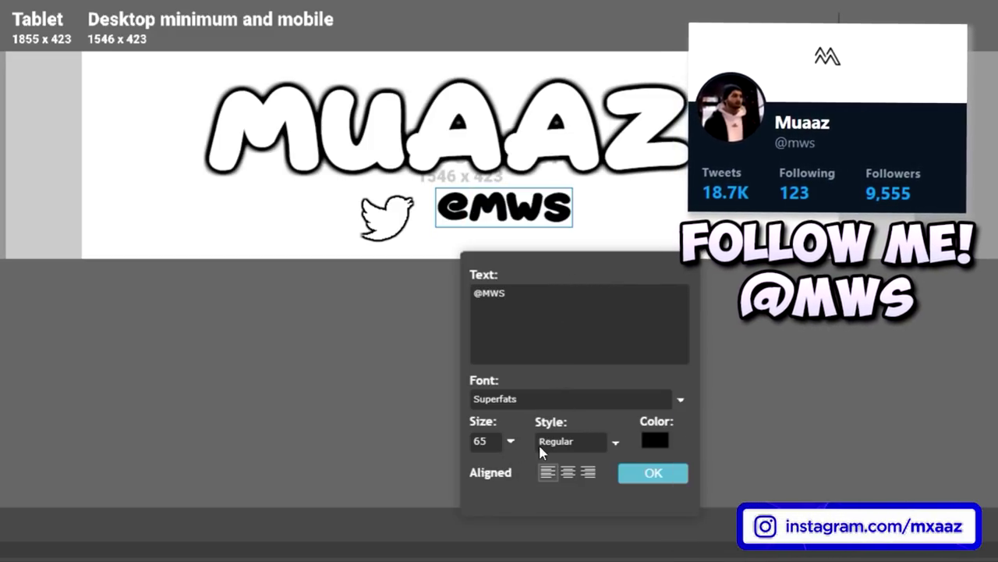
click(656, 440)
drag(651, 312, 640, 216)
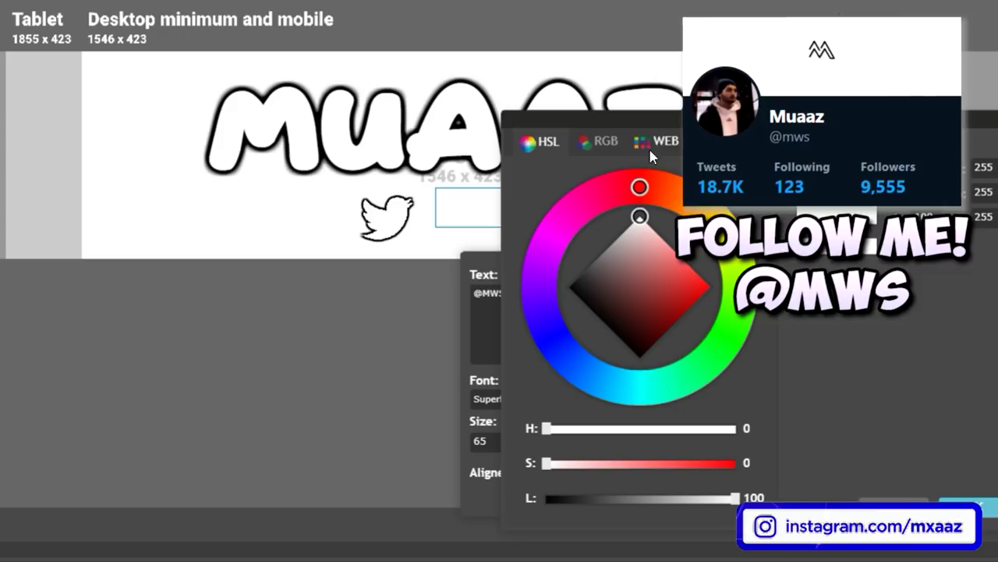
click(967, 507)
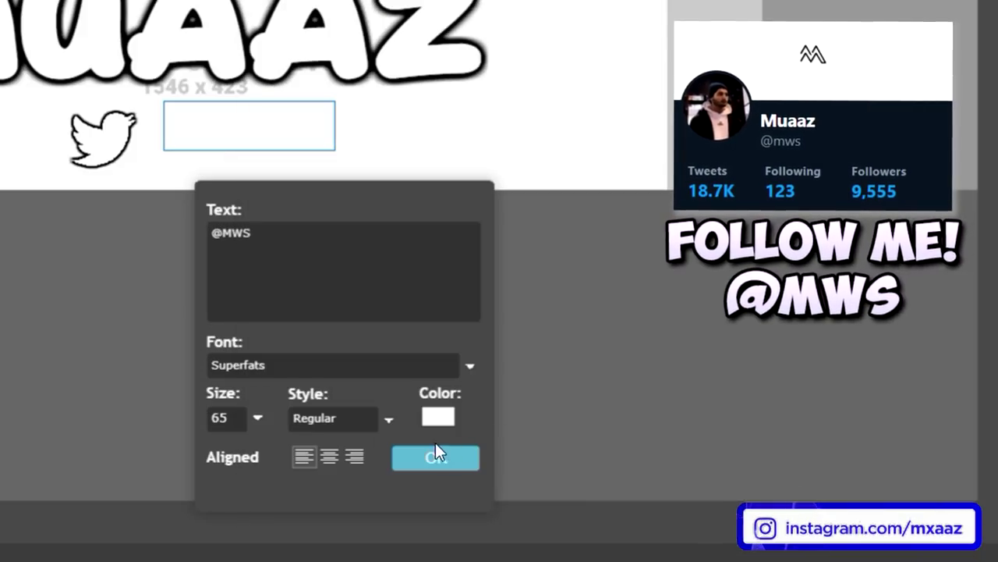
click(435, 457)
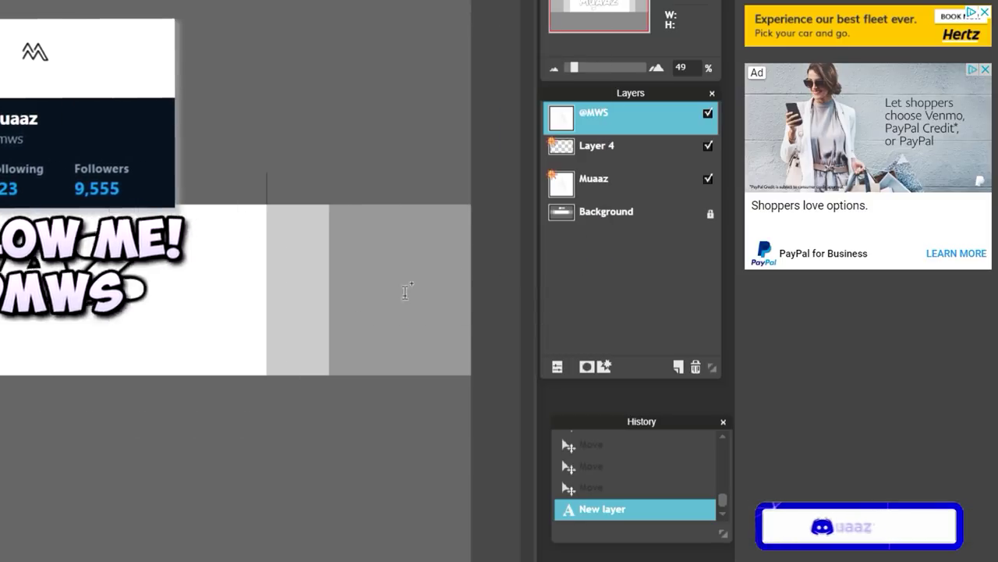
right_click(634, 124)
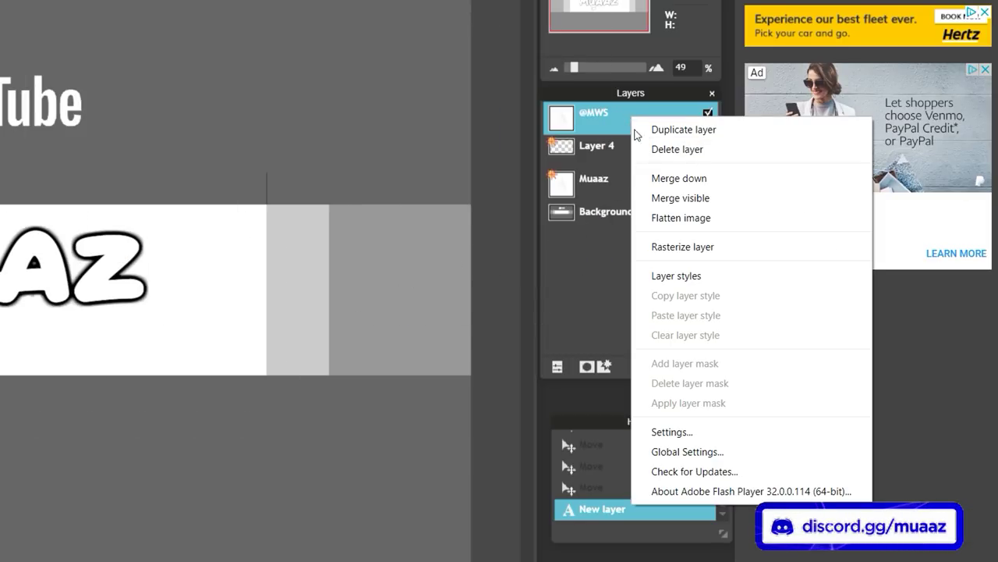
click(704, 276)
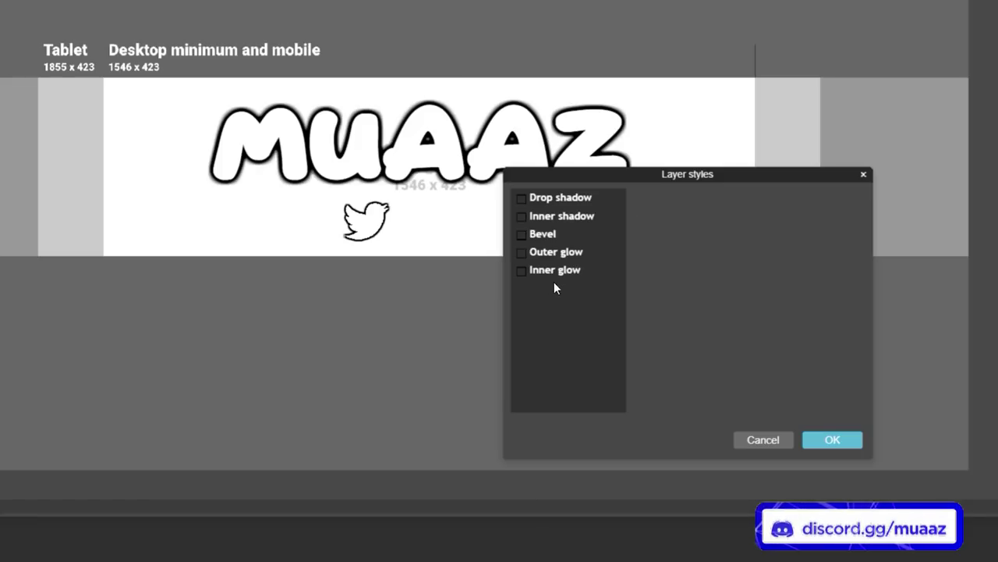
click(548, 252)
click(740, 281)
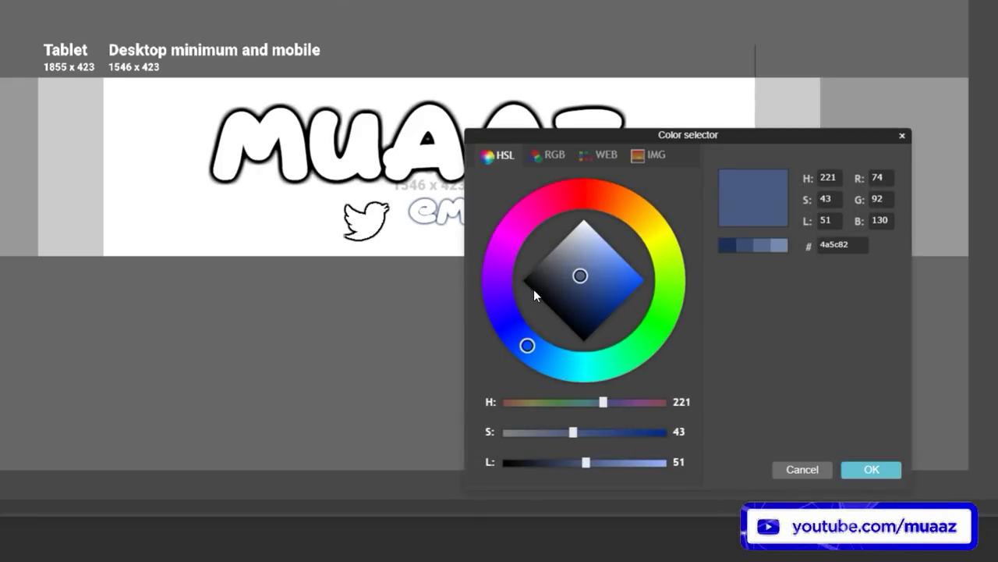
drag(540, 295, 408, 257)
click(871, 469)
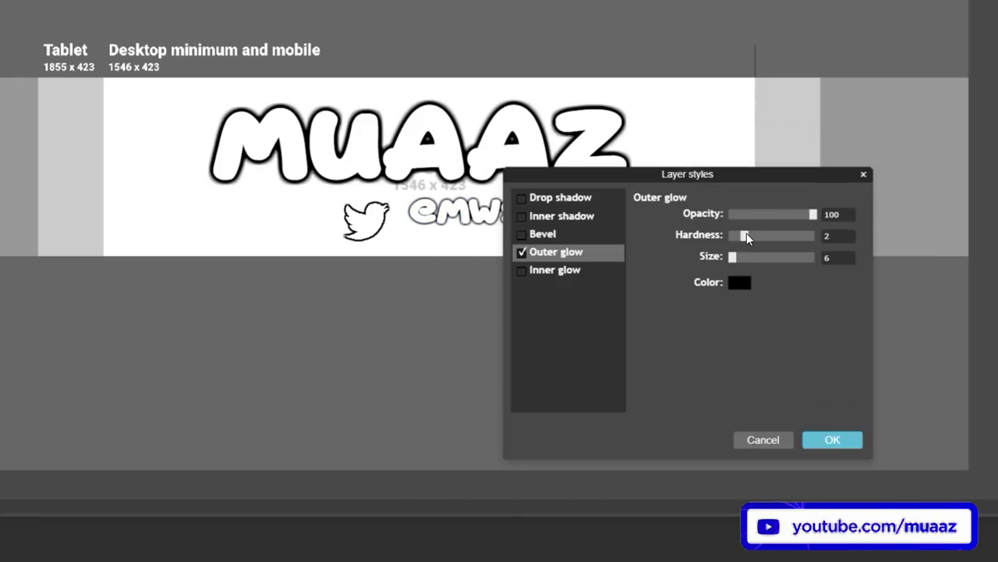
drag(749, 238, 763, 237)
drag(741, 179, 726, 261)
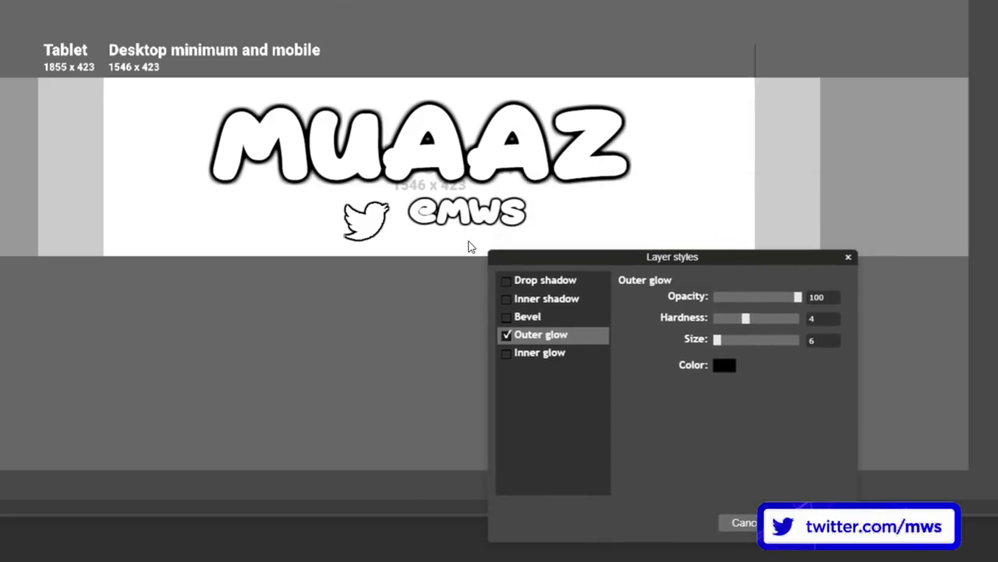
drag(717, 340, 719, 339)
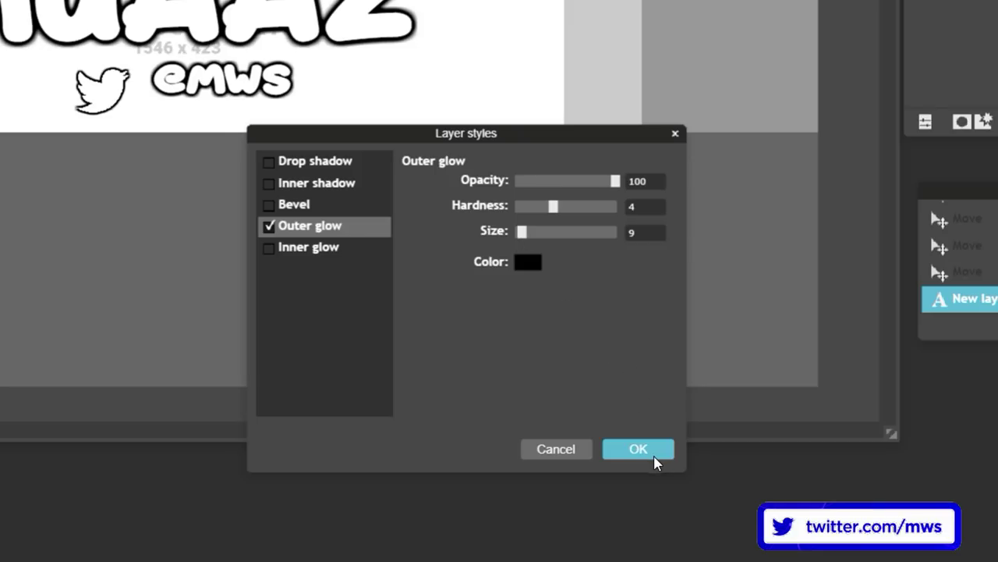
click(654, 457)
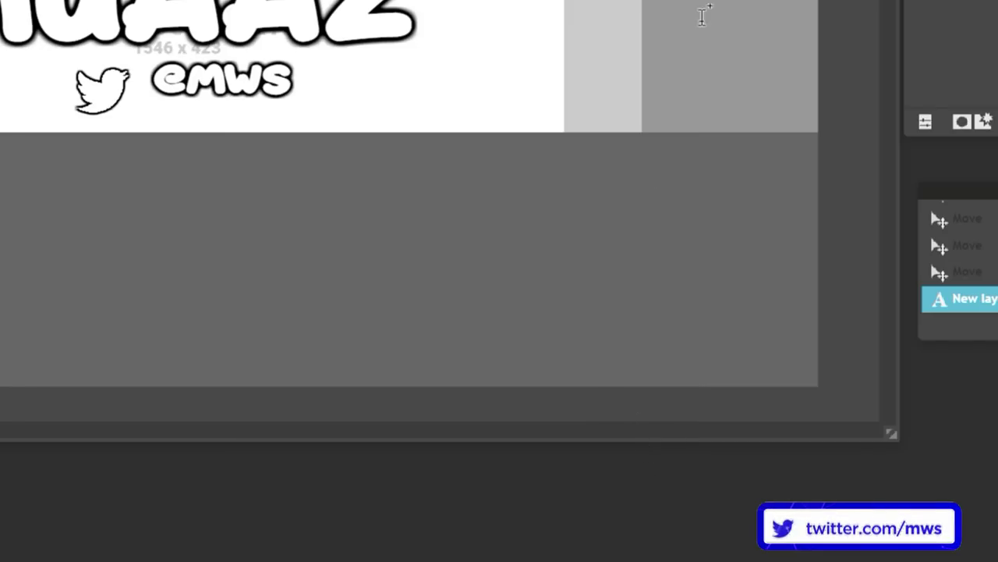
click(925, 170)
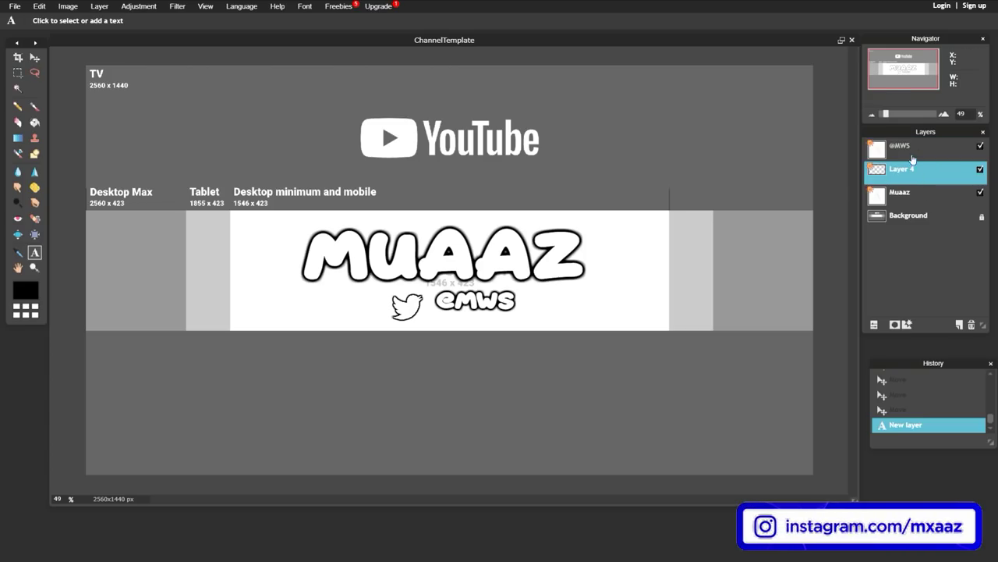
click(922, 156)
click(34, 57)
drag(490, 304, 499, 312)
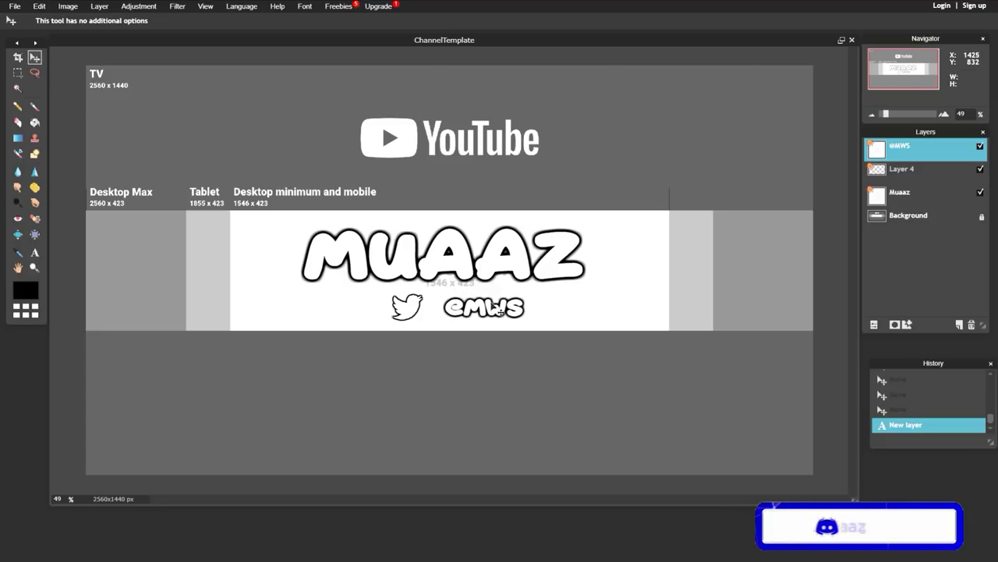
drag(905, 168, 928, 169)
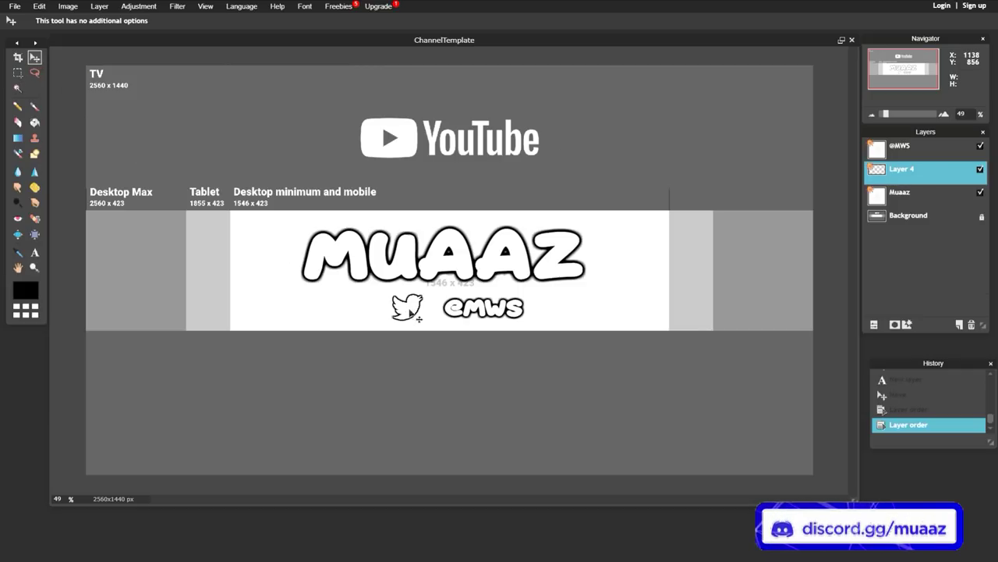
drag(416, 318, 431, 317)
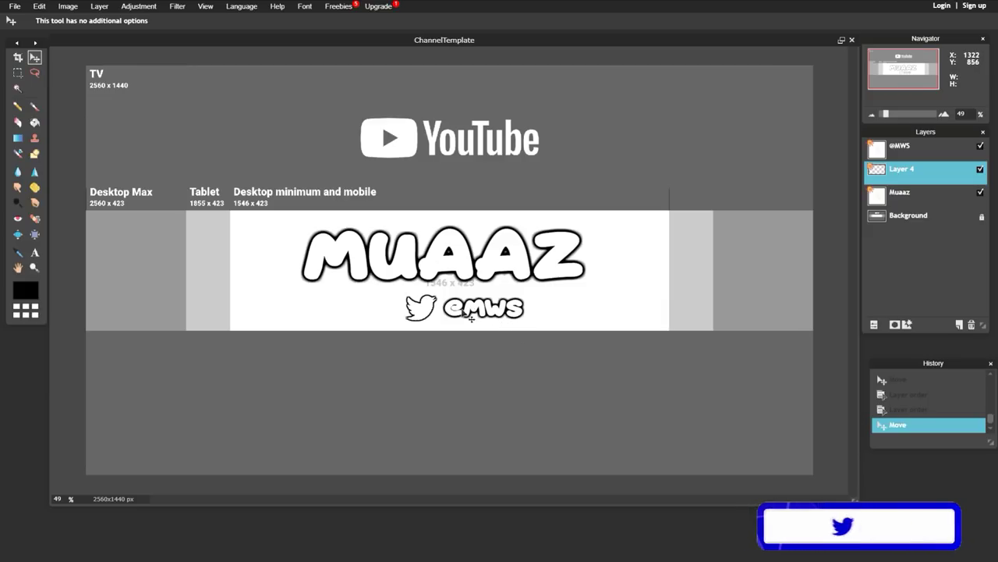
click(909, 146)
click(923, 195)
drag(506, 258, 514, 262)
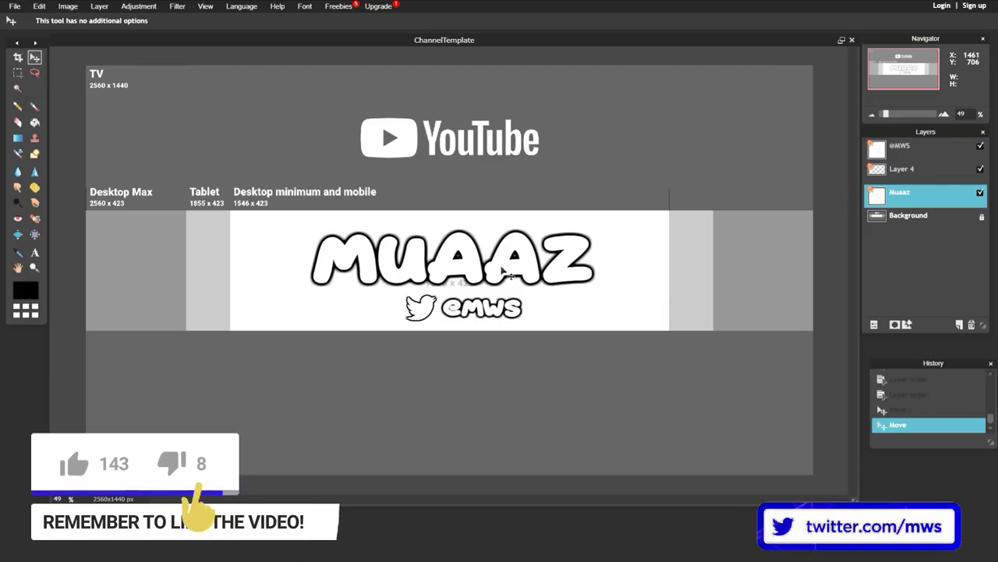
click(936, 179)
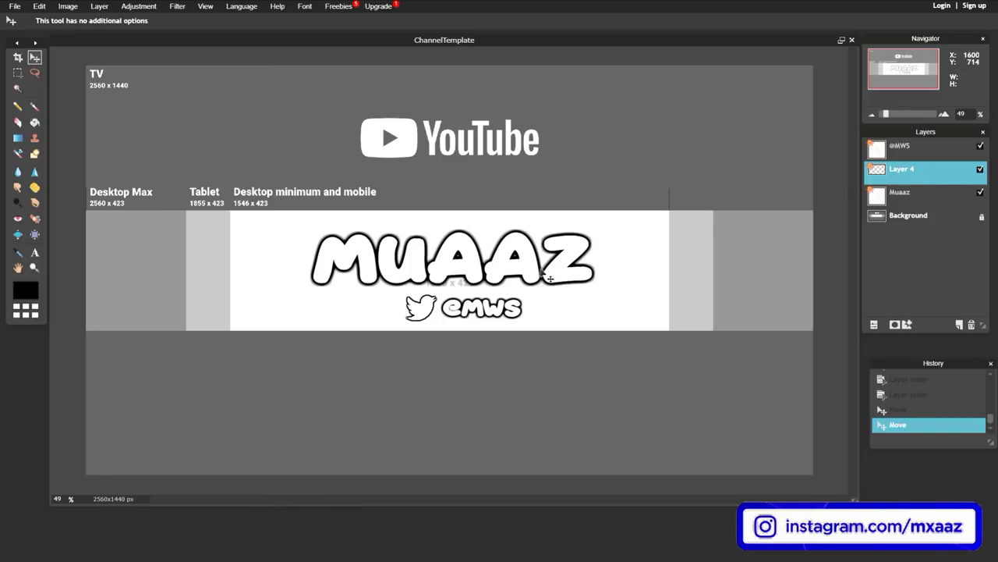
click(923, 195)
drag(471, 273, 461, 276)
click(913, 152)
drag(498, 312, 490, 312)
click(927, 174)
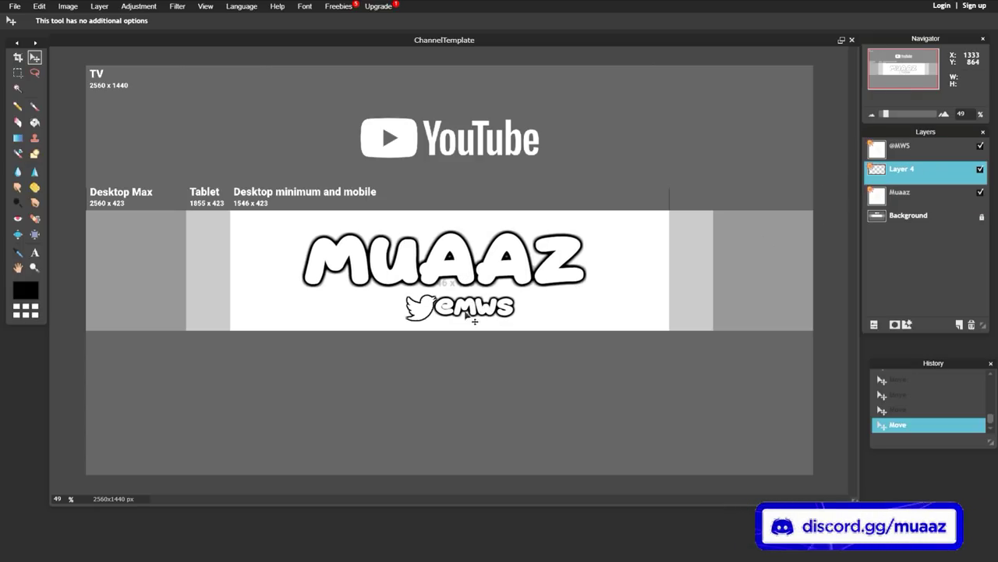
drag(427, 316, 417, 314)
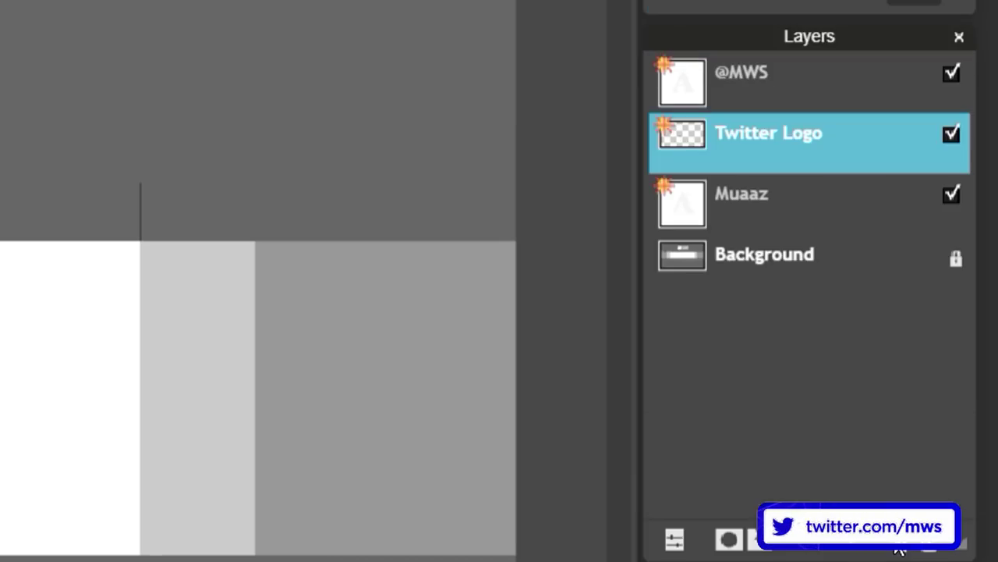
Add Layer 6 above the Background and draw black rectangles over the top and bottom areas.
click(905, 432)
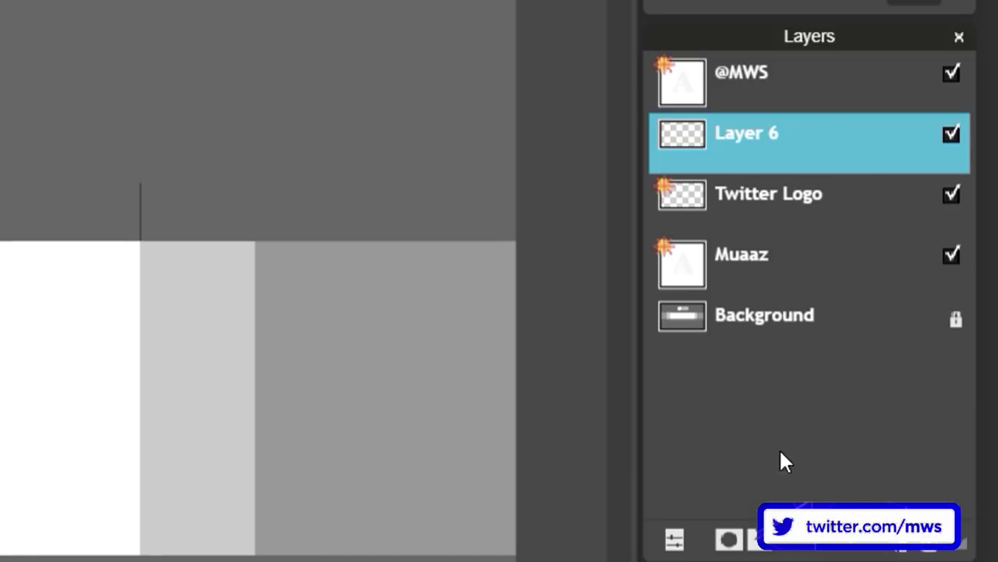
drag(811, 138, 816, 299)
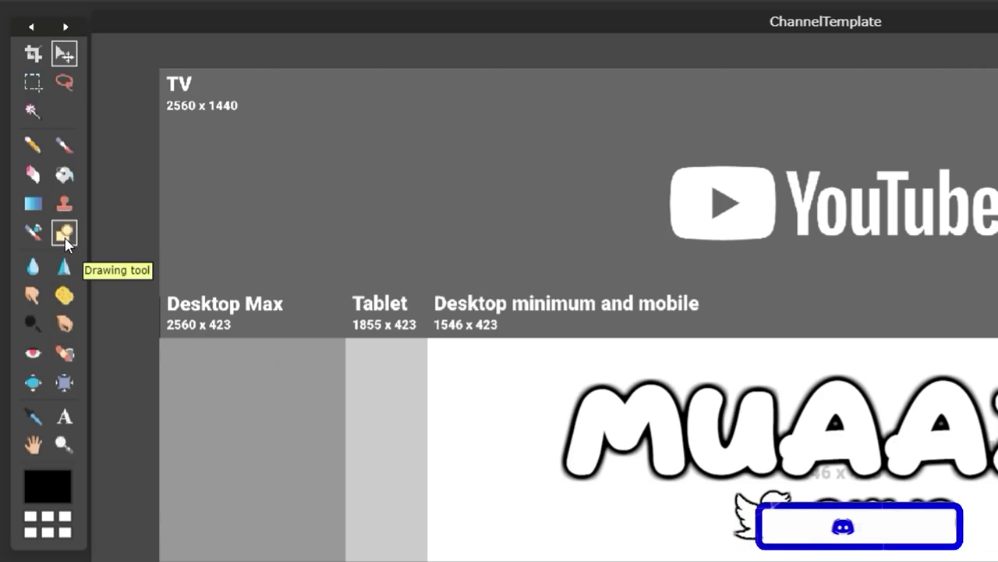
click(65, 233)
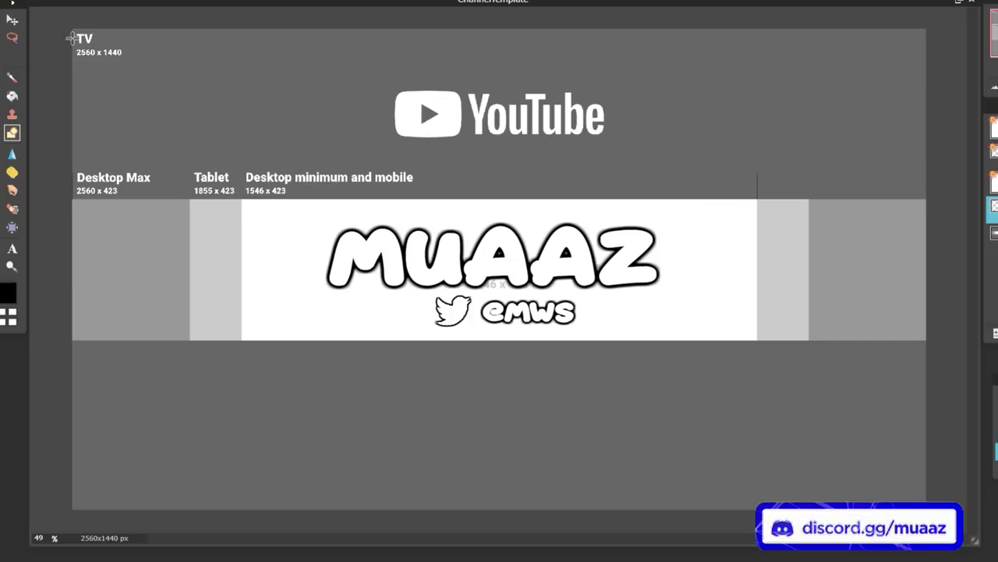
drag(75, 30, 943, 200)
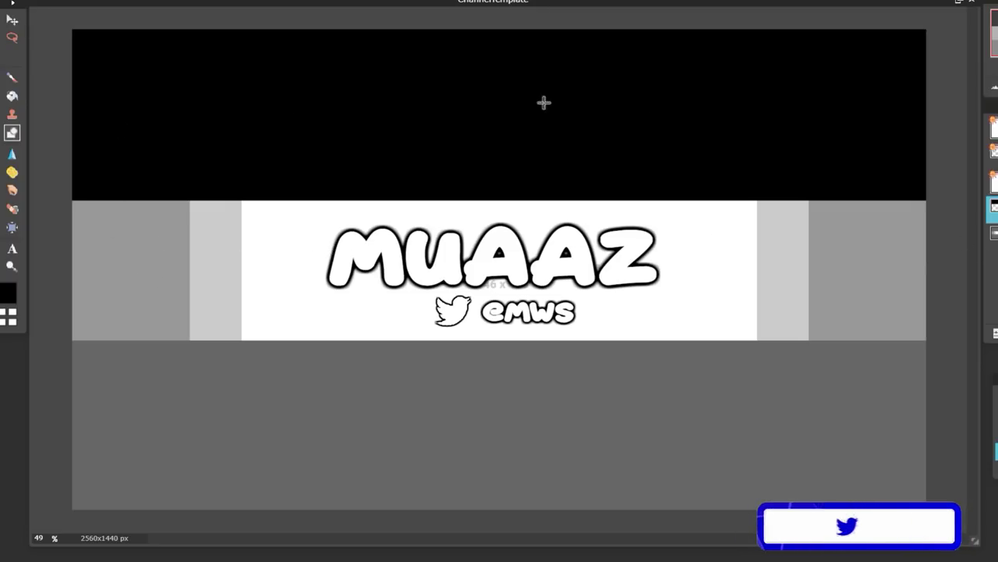
drag(58, 527, 952, 340)
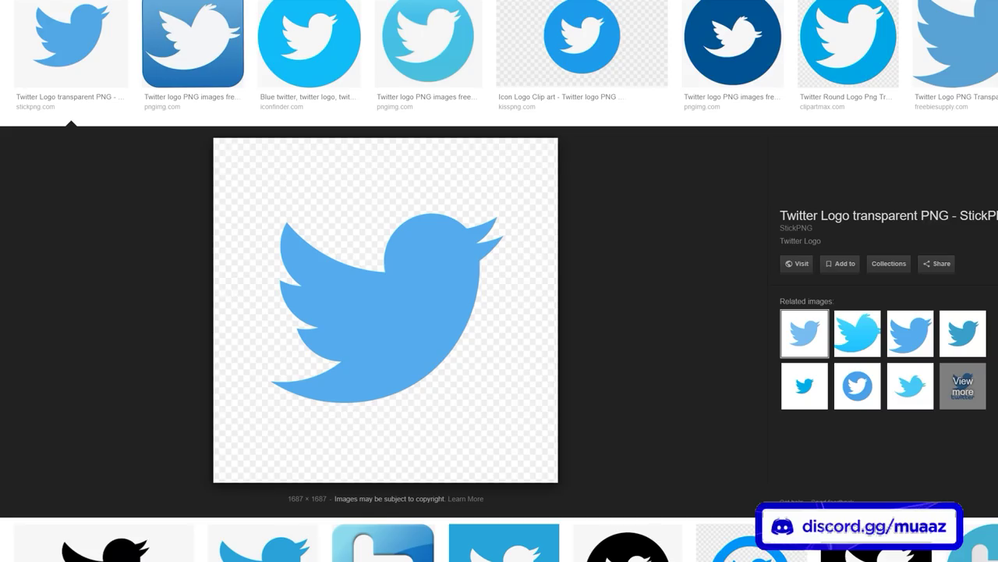
Search Google Images for 'galaxy wallpaper 2560x1440'.
scroll(219, 261, up, 3)
drag(160, 24, 48, 6)
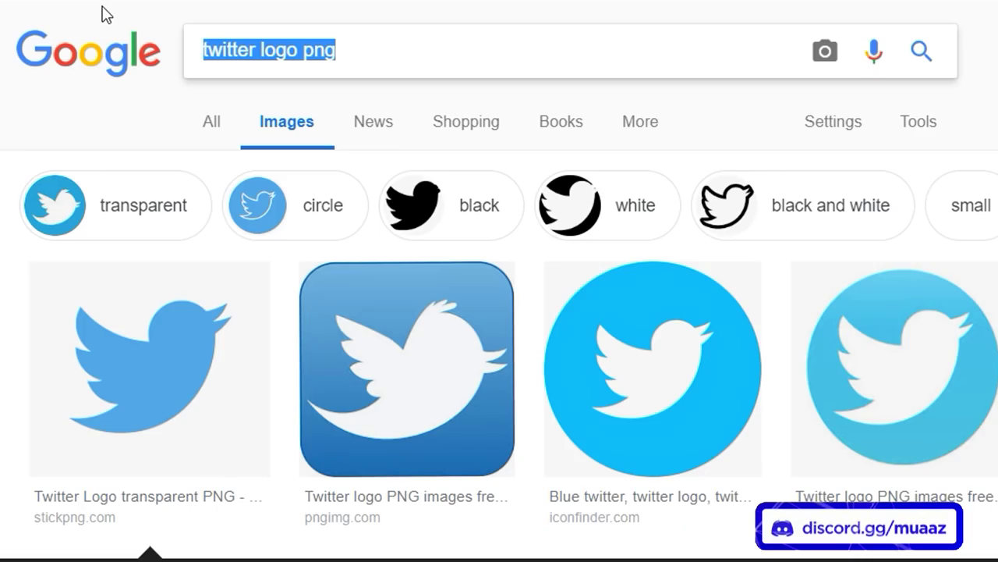
text(galaxy wallpaper )
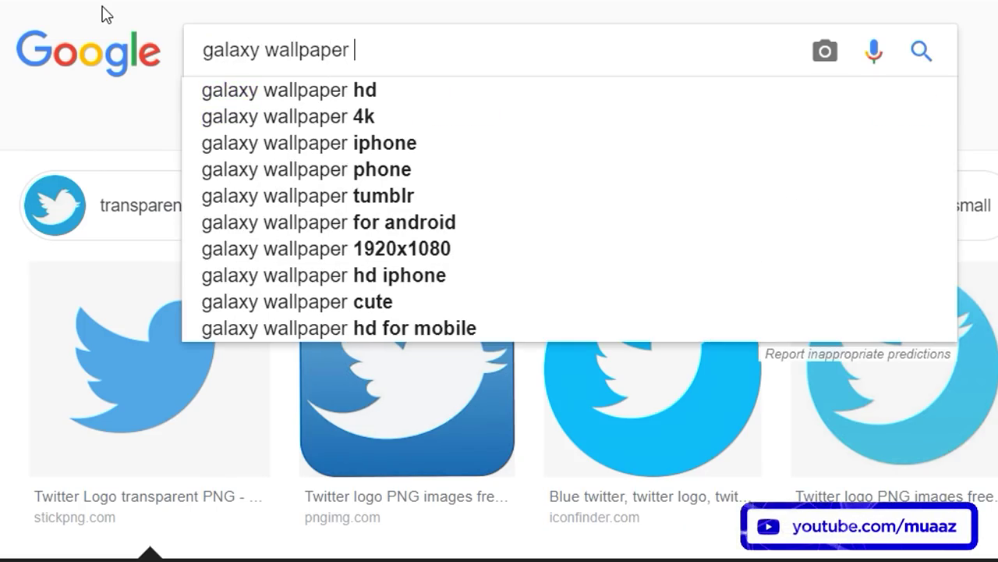
text(2560x1440)
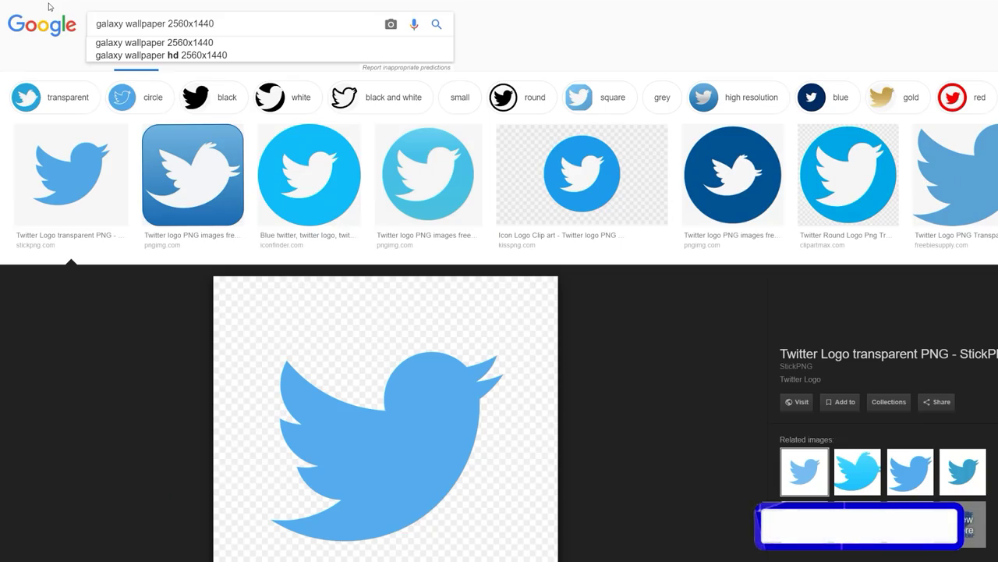
key(Return)
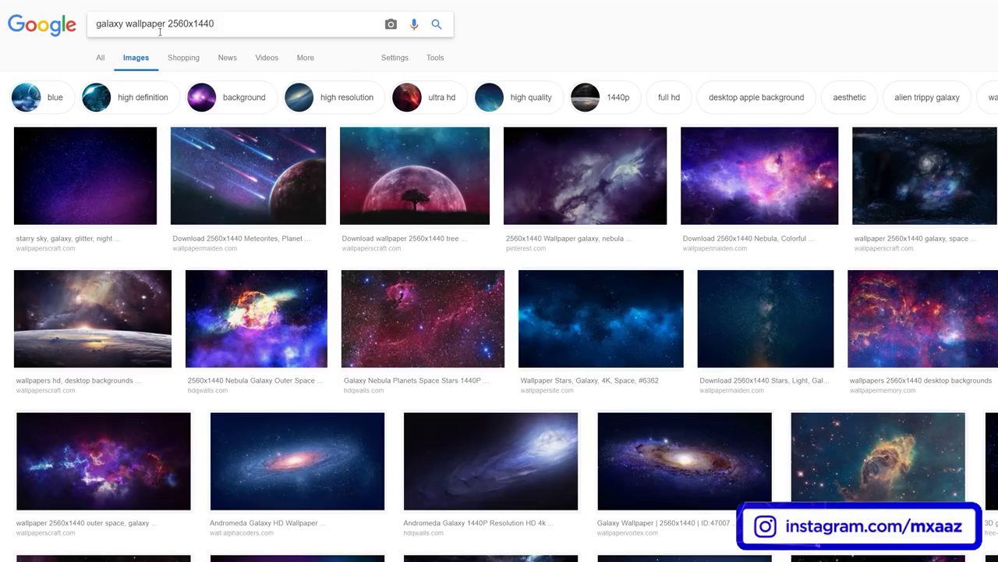
Search 'baseball wallaper' and preview the Fenway Park and Colorado Rockies stadium images.
drag(166, 22, 95, 28)
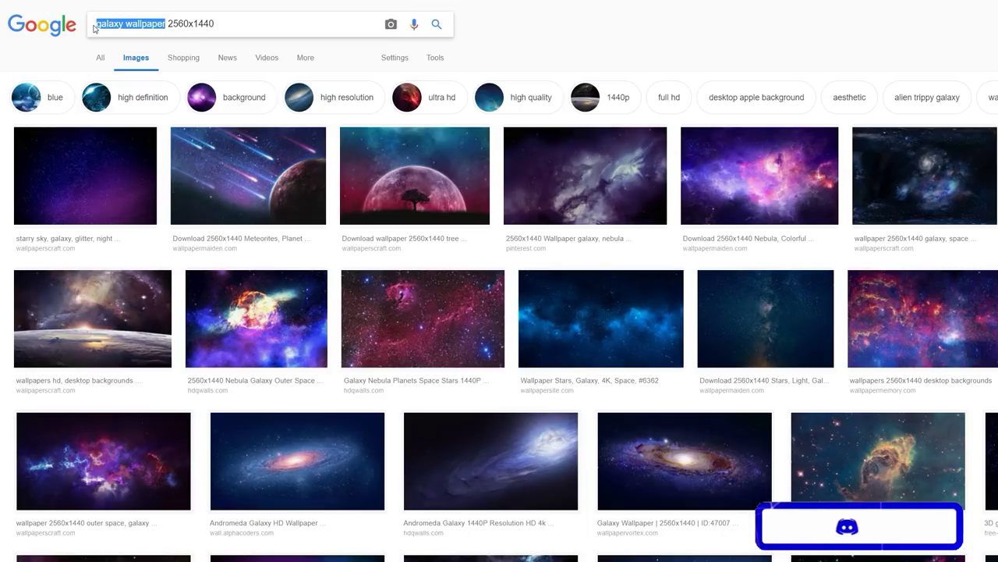
text(baseball walla)
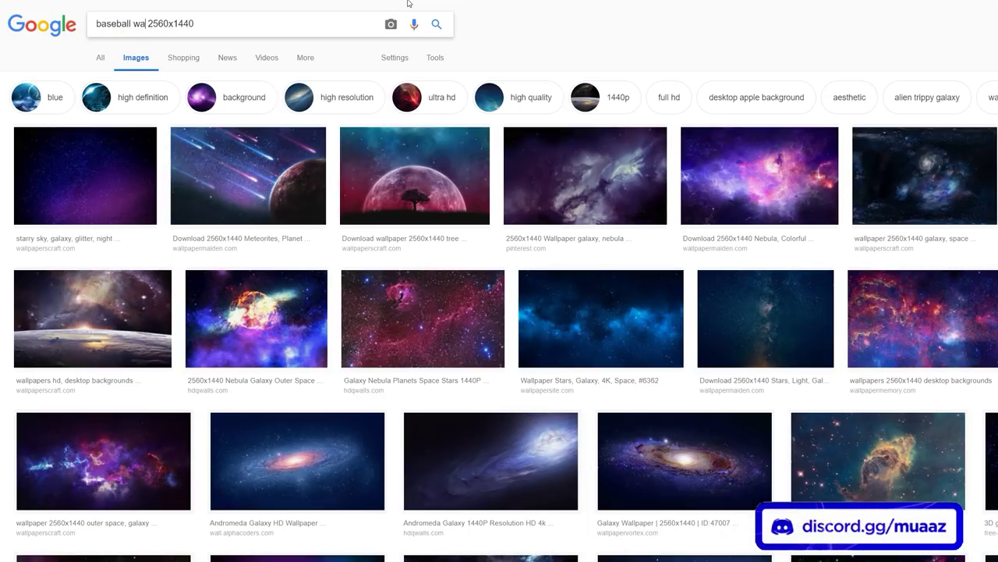
text(per)
key(Return)
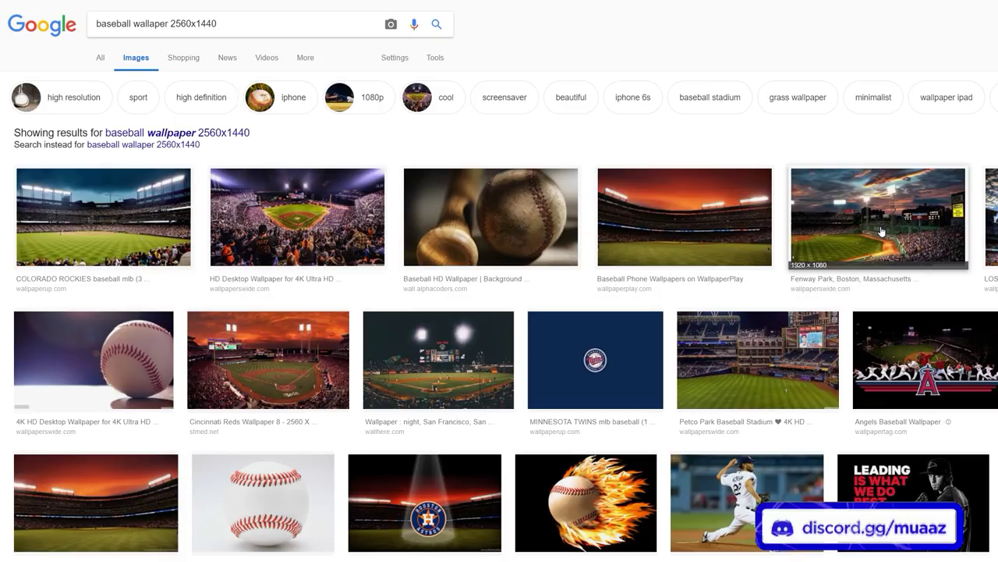
click(881, 232)
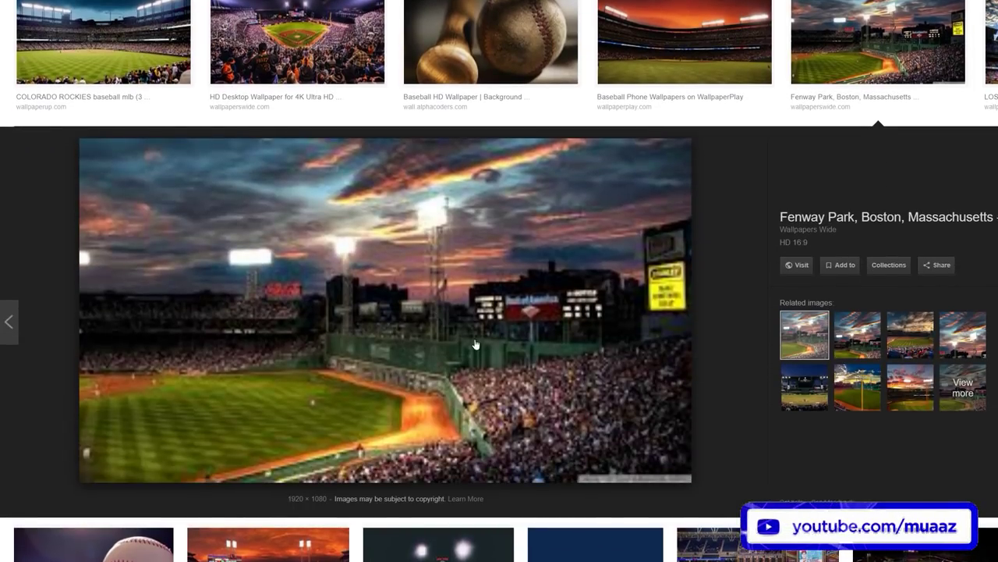
scroll(459, 294, up, 5)
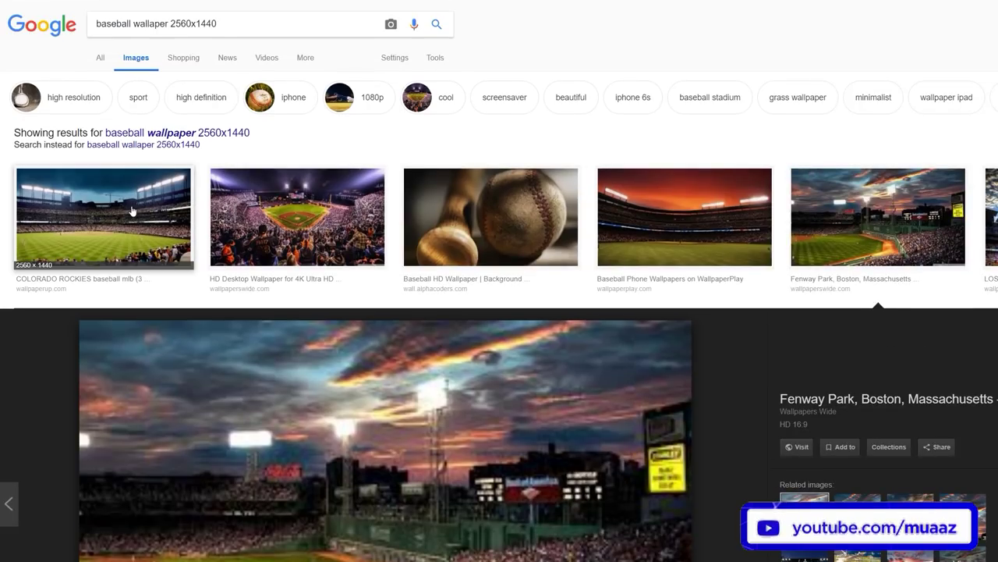
click(132, 210)
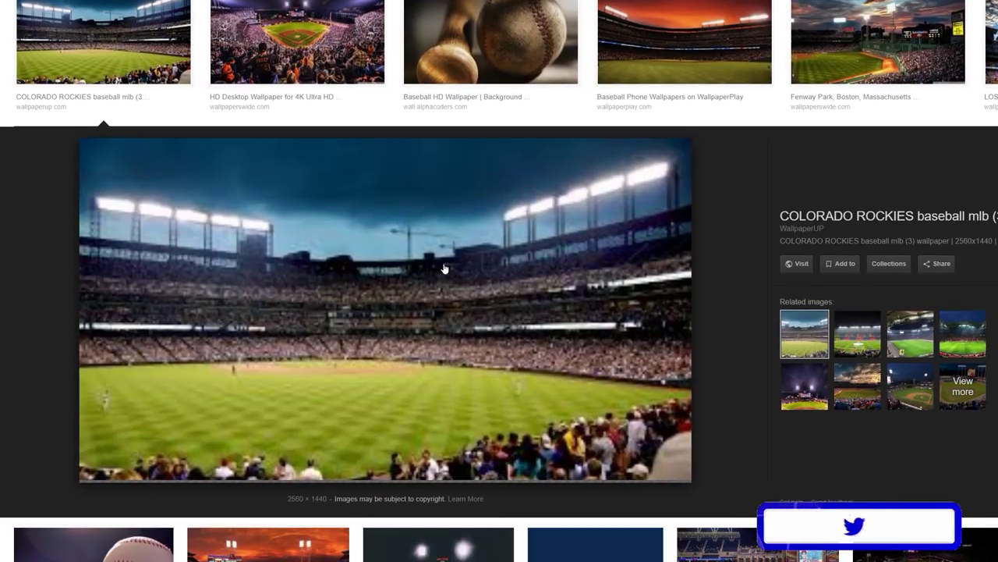
scroll(472, 275, up, 3)
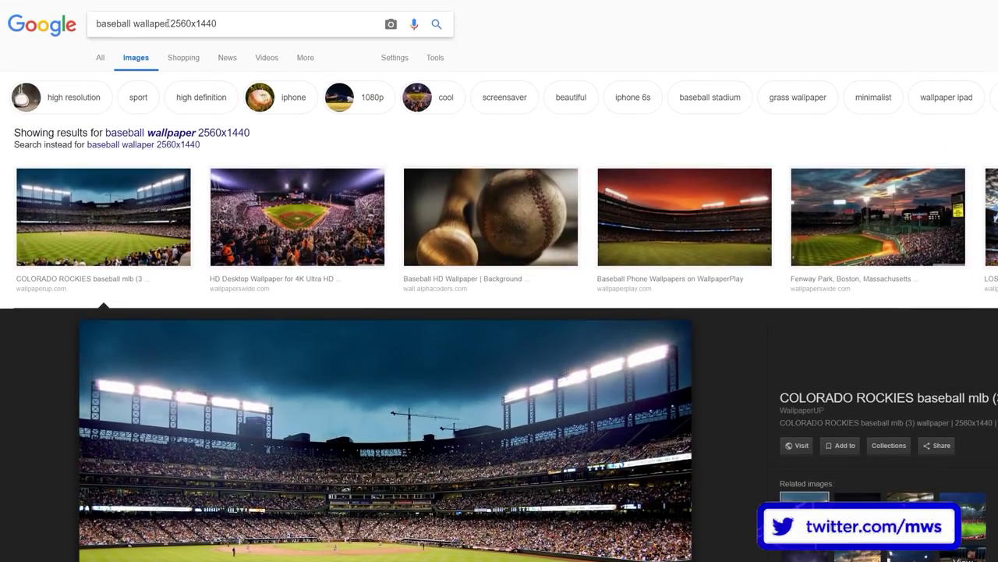
Switch the query back to galaxy wallpaper and browse the results.
drag(117, 26, 92, 25)
text(galaxz)
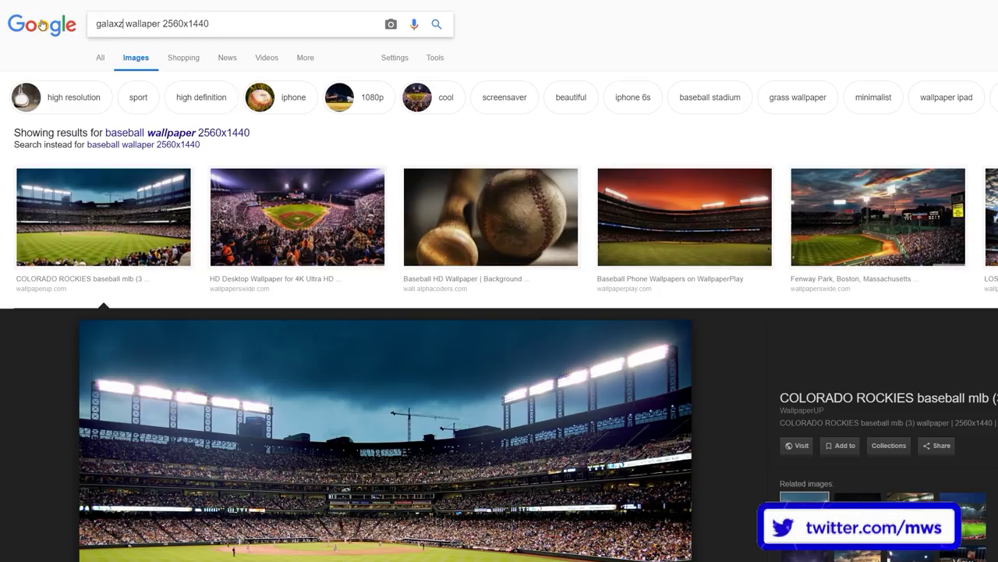
key(BackSpace)
text(y)
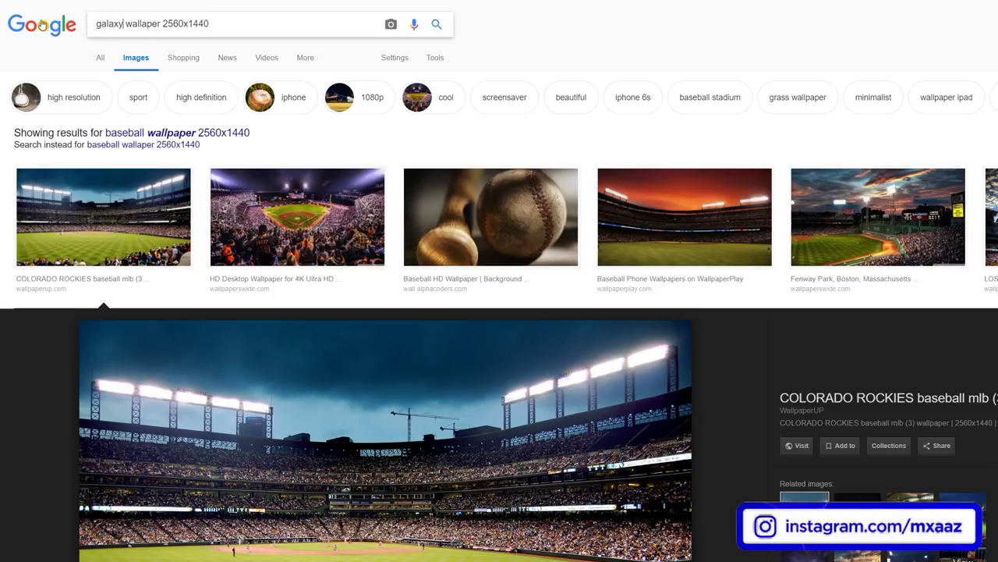
key(Return)
scroll(405, 142, down, 15)
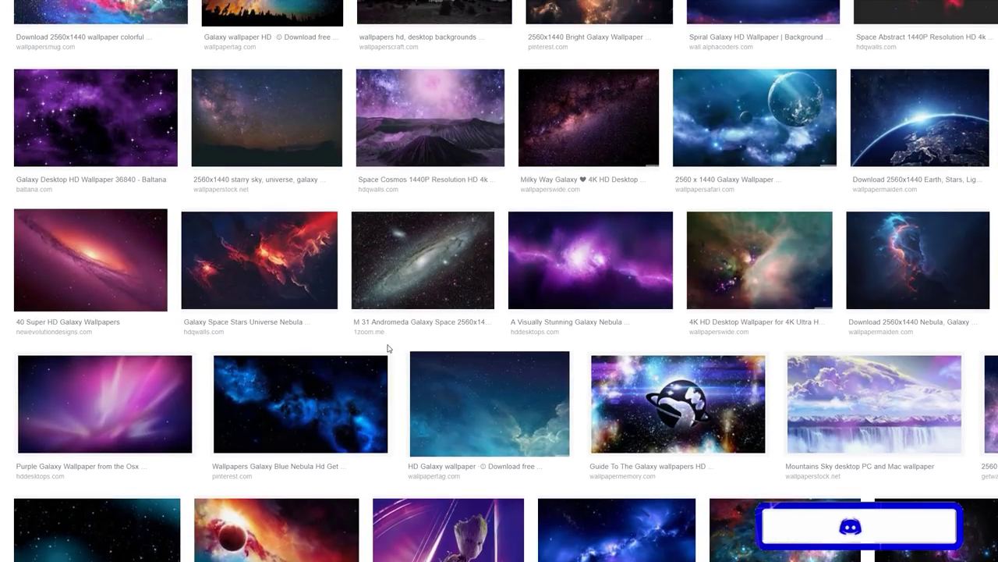
scroll(388, 348, down, 4)
scroll(385, 345, up, 7)
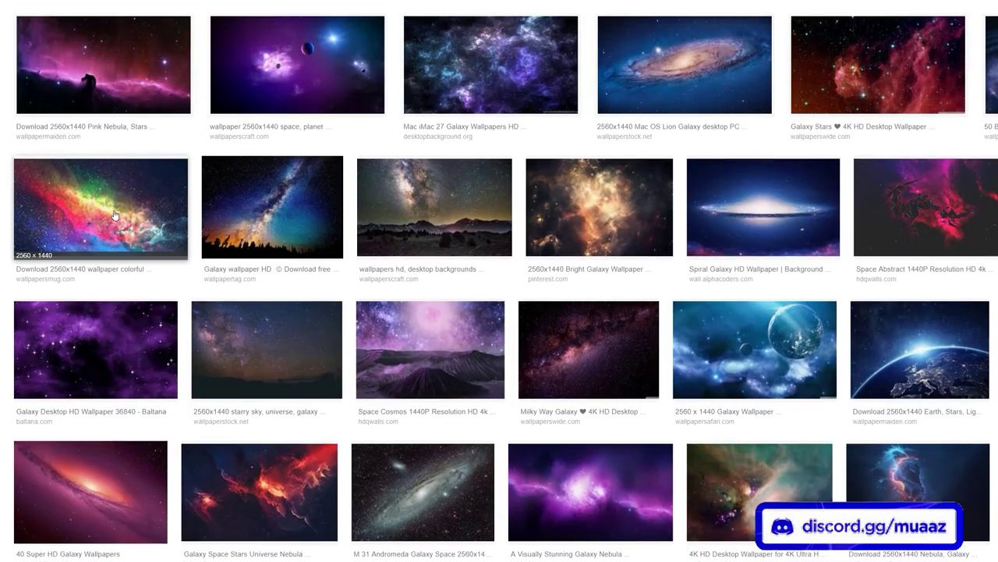
Preview the colourful rainbow galaxy wallpaper and save the image to disk.
click(114, 215)
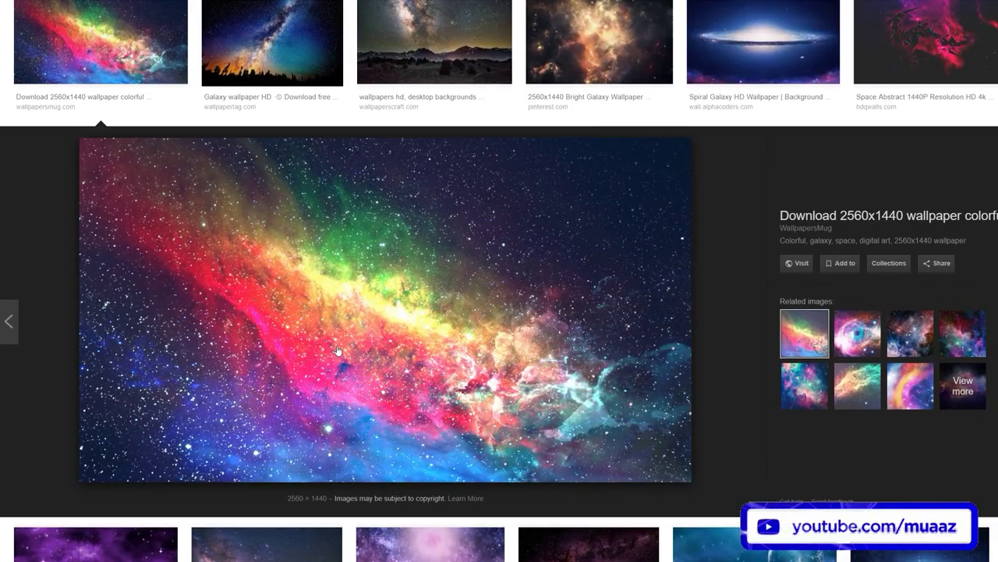
right_click(333, 254)
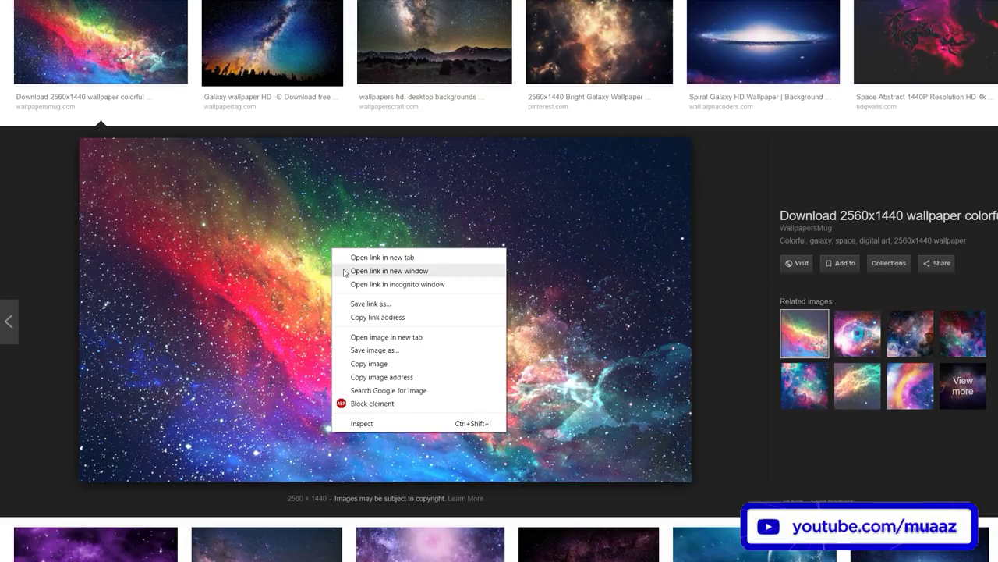
click(397, 351)
key(Return)
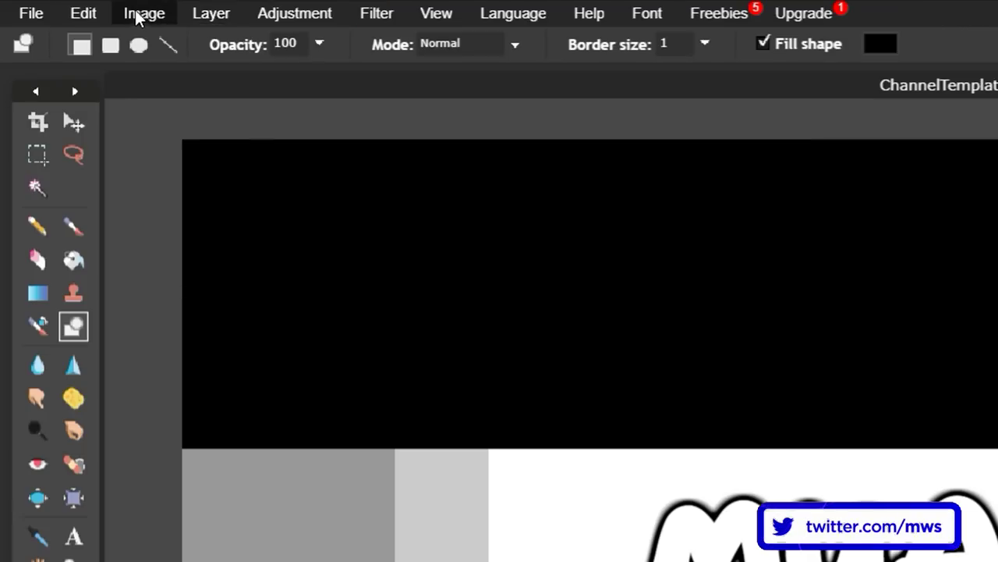
Load the colorful-galaxy-digital-art file as a layer beneath the black bars, then open Hue & Saturation.
click(68, 8)
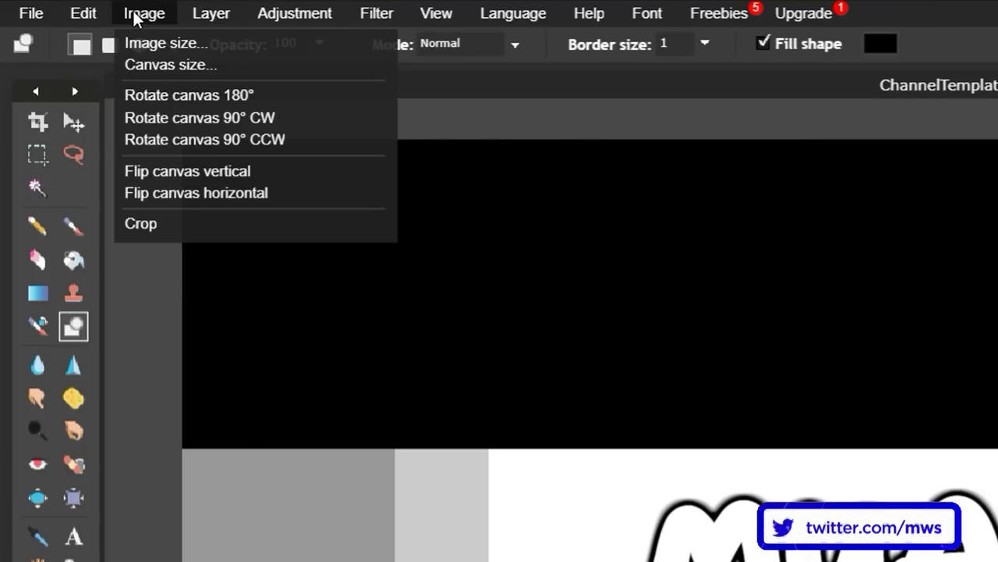
mouse_move(99, 10)
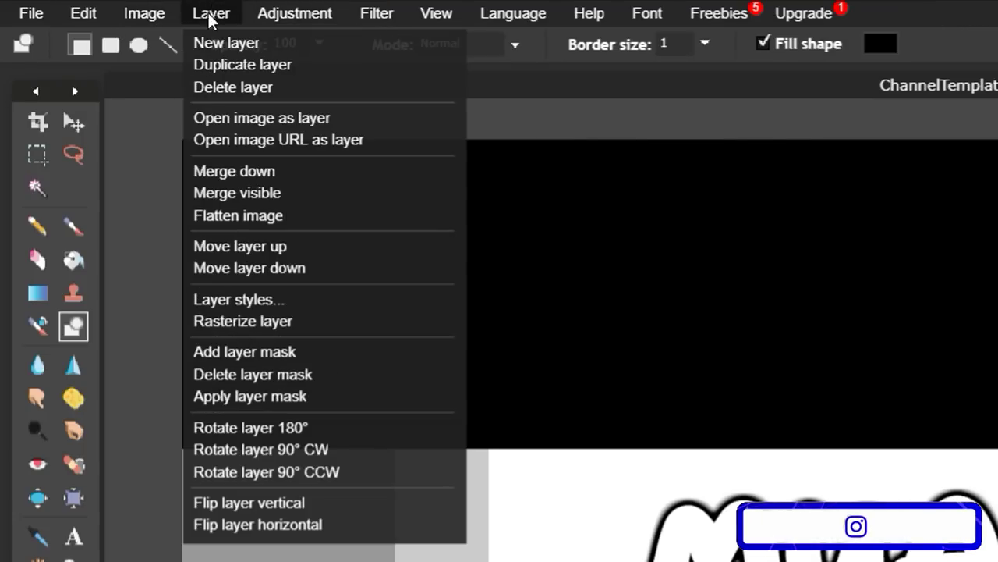
click(245, 117)
click(323, 246)
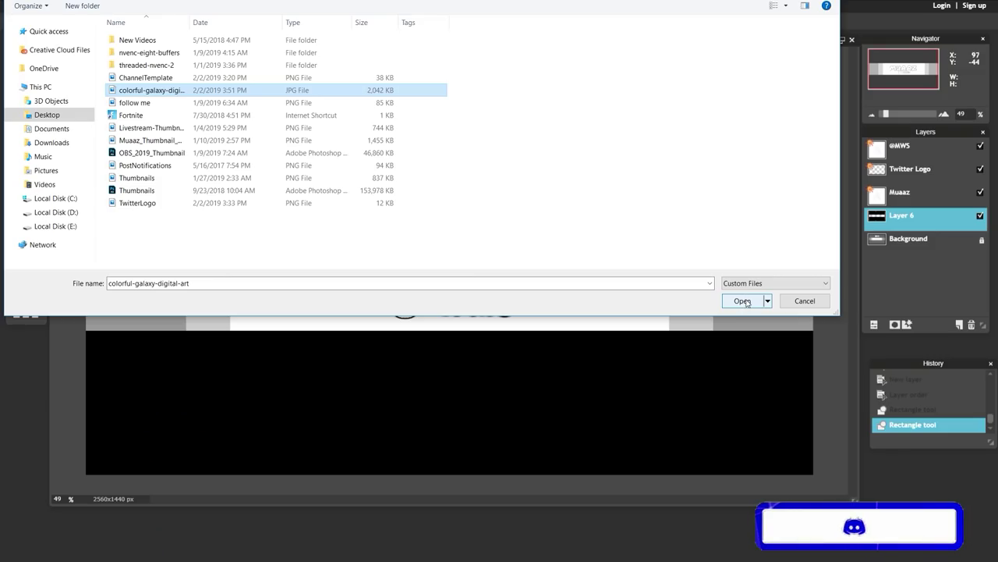
click(742, 301)
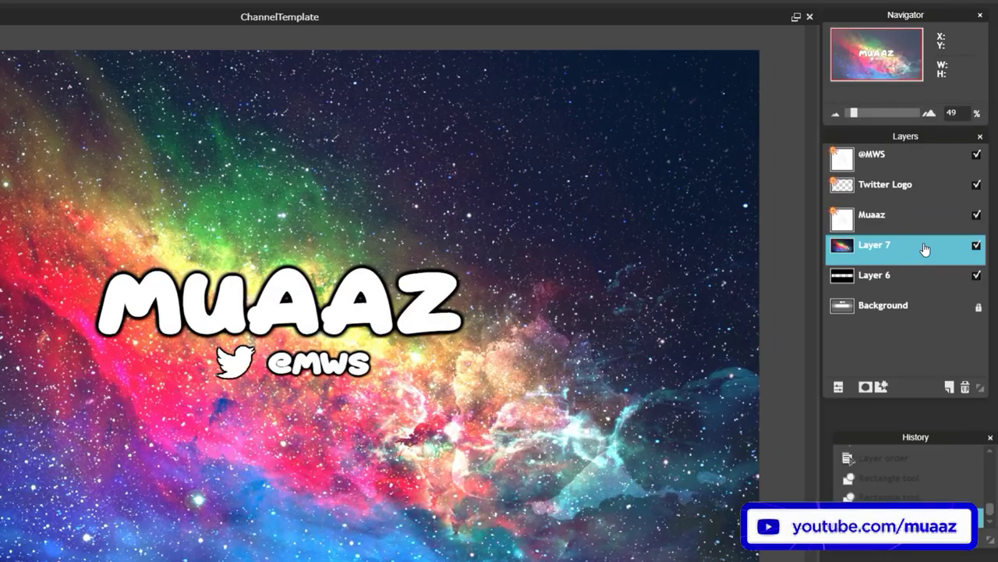
drag(925, 249, 925, 298)
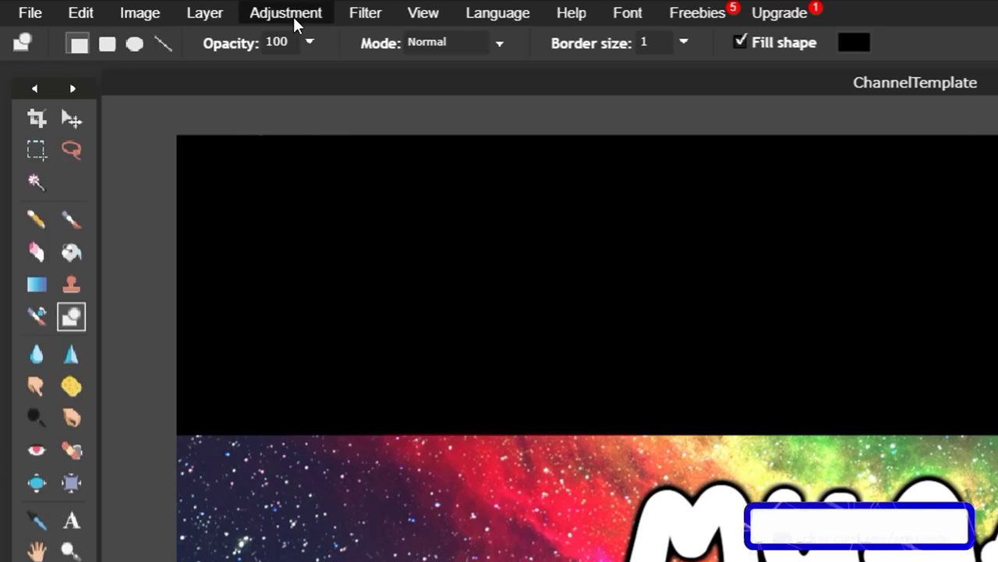
click(293, 17)
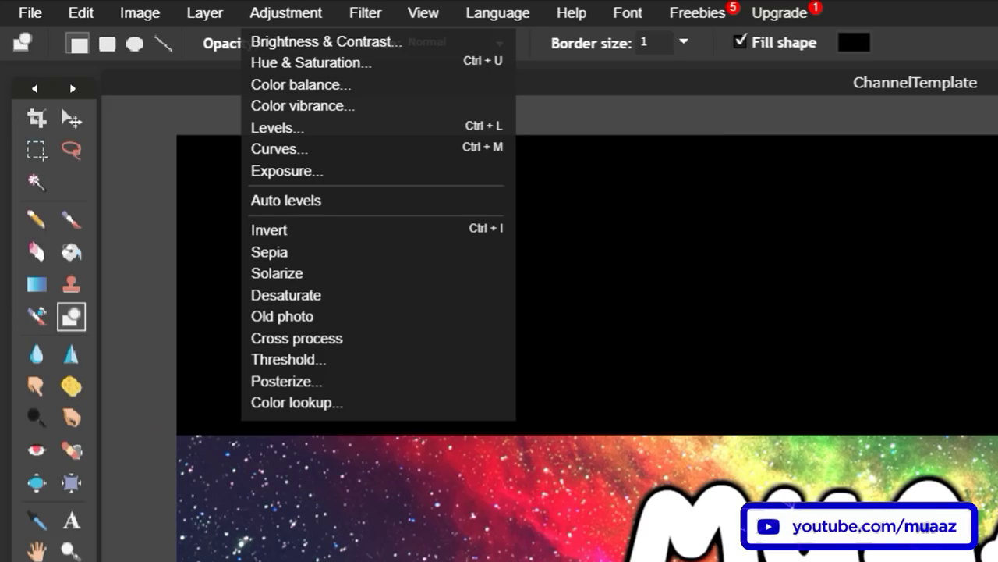
click(328, 62)
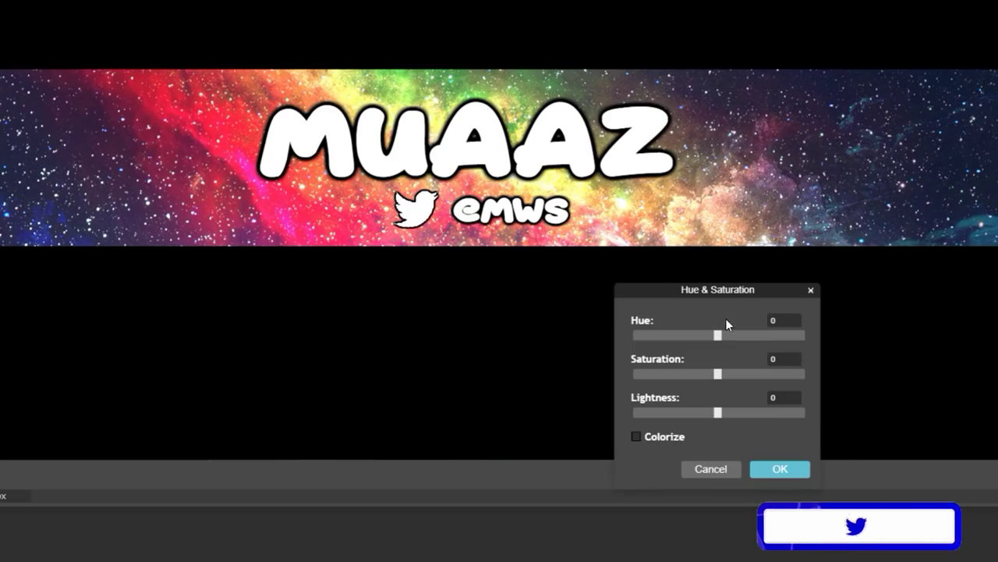
Set the galaxy layer to Hue 51, Lightness -8, keeping Saturation 56, and apply.
drag(716, 339, 668, 343)
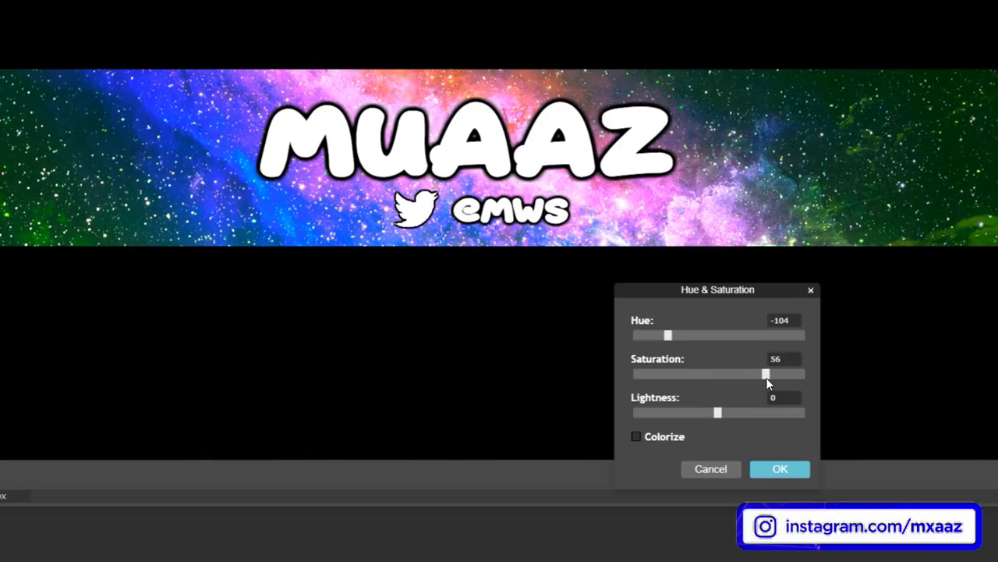
mouse_move(716, 415)
mouse_down()
mouse_move(735, 414)
mouse_move(699, 414)
mouse_up()
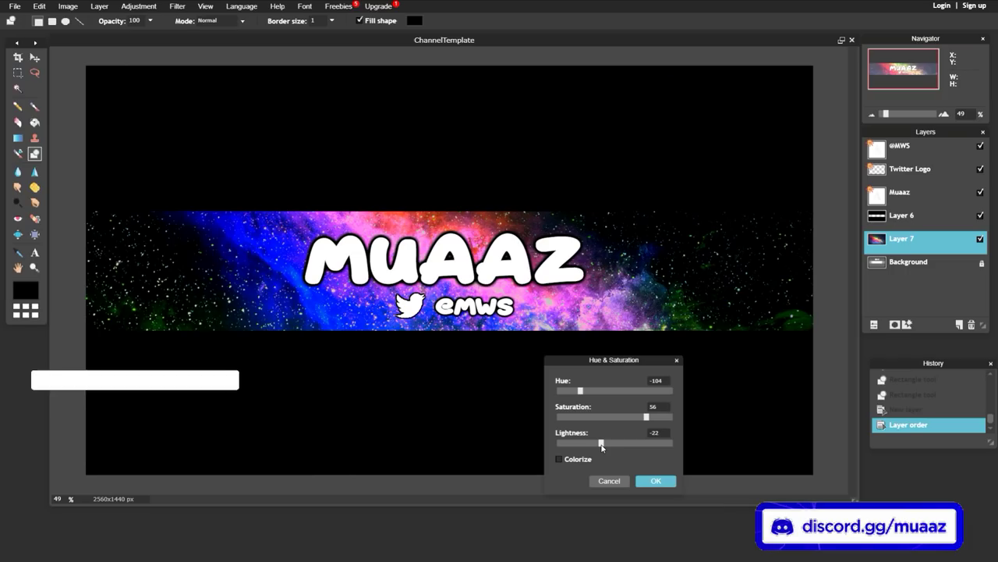
drag(602, 444, 611, 445)
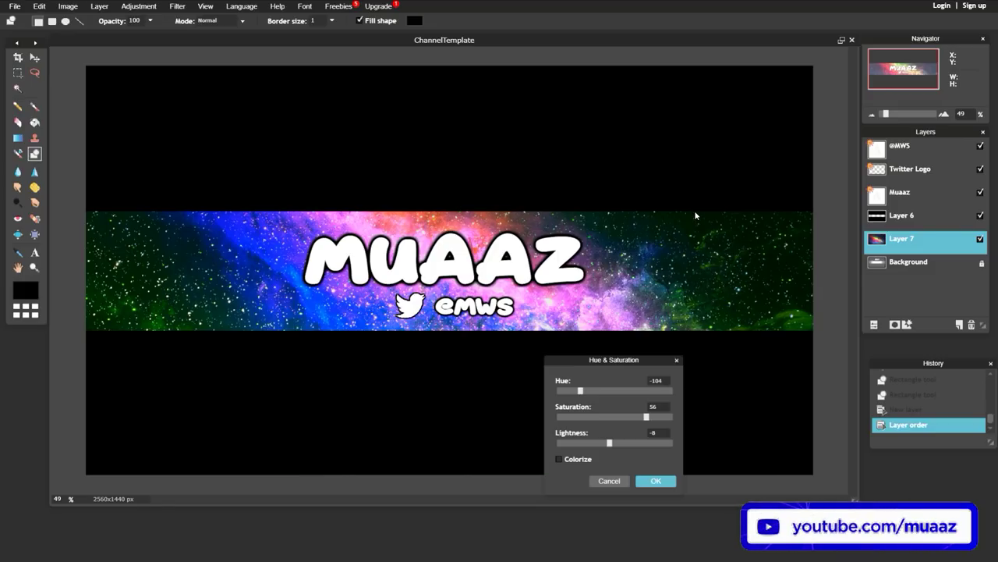
click(629, 390)
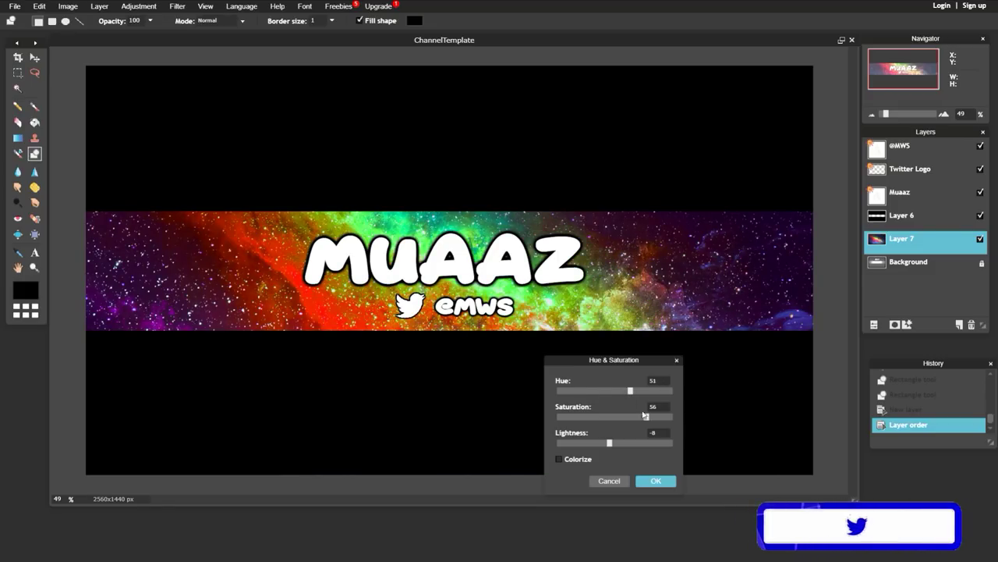
click(656, 481)
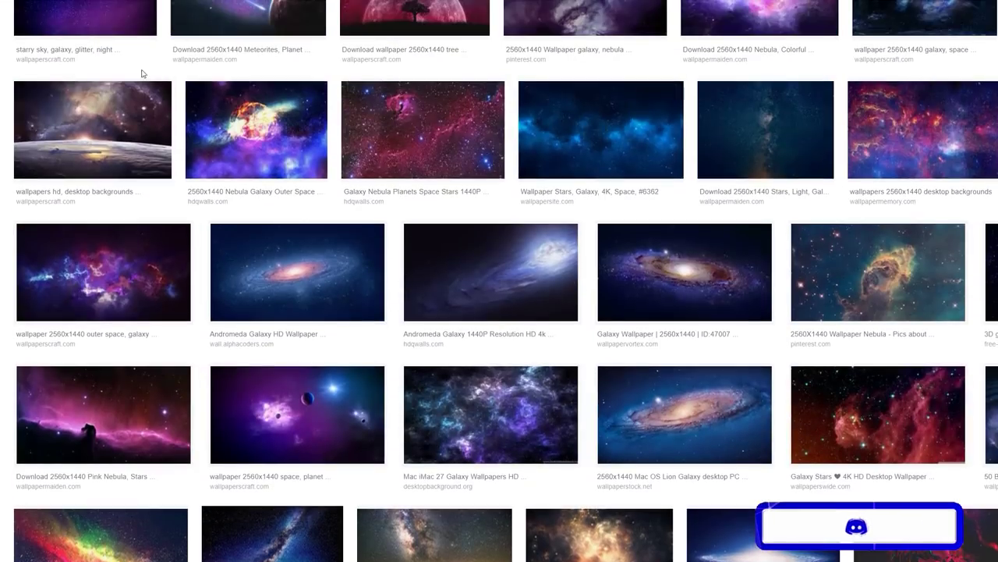
Search Google Images for 'red grunge wallaper 2560x1440' and browse the results.
scroll(140, 124, up, 3)
drag(123, 23, 53, 23)
text(red g)
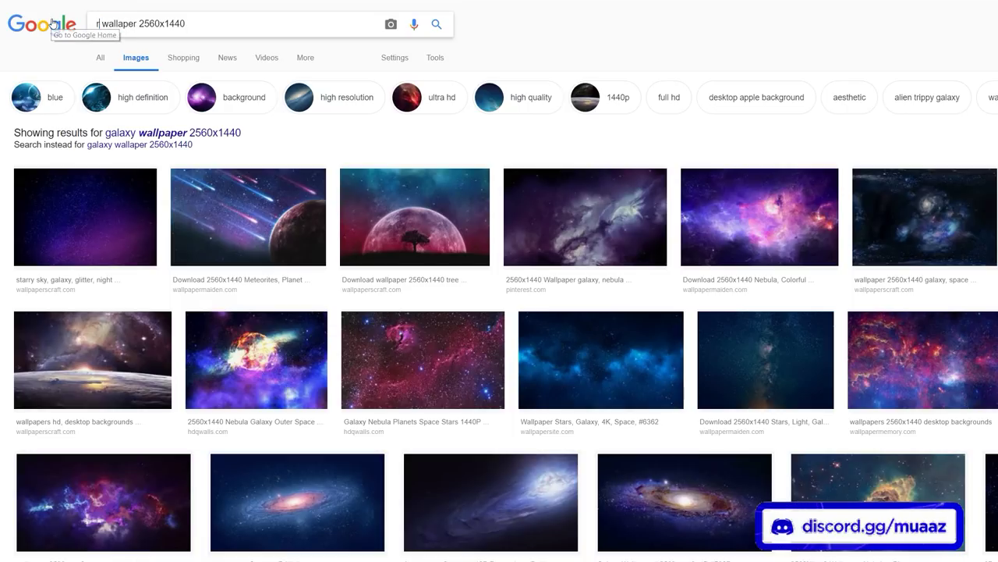
text(runge)
key(Return)
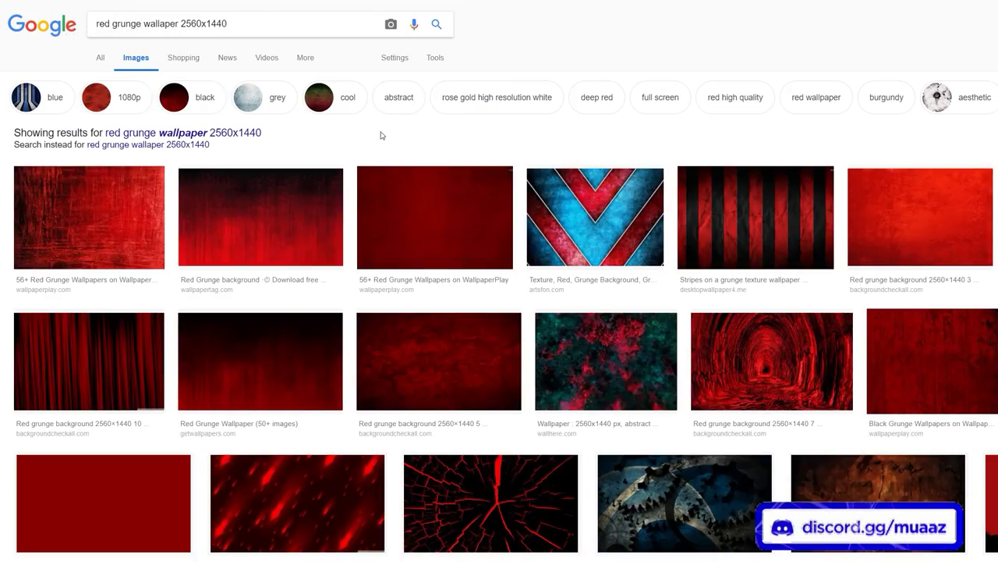
scroll(448, 196, down, 10)
scroll(428, 192, up, 10)
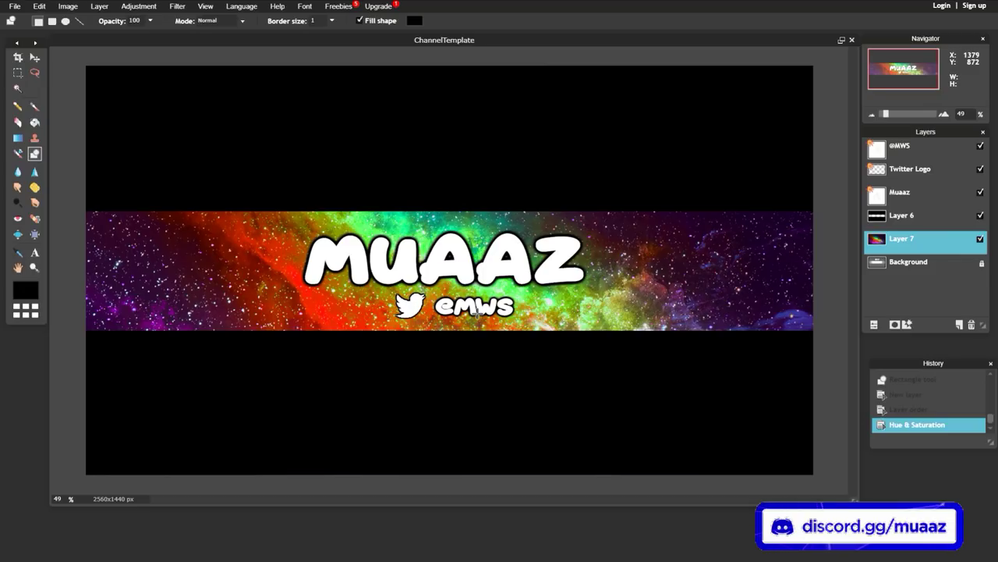
Search 'gfuel logo png' and preview three of the G FUEL logo results.
key(ctrl+Tab)
drag(233, 24, 71, 16)
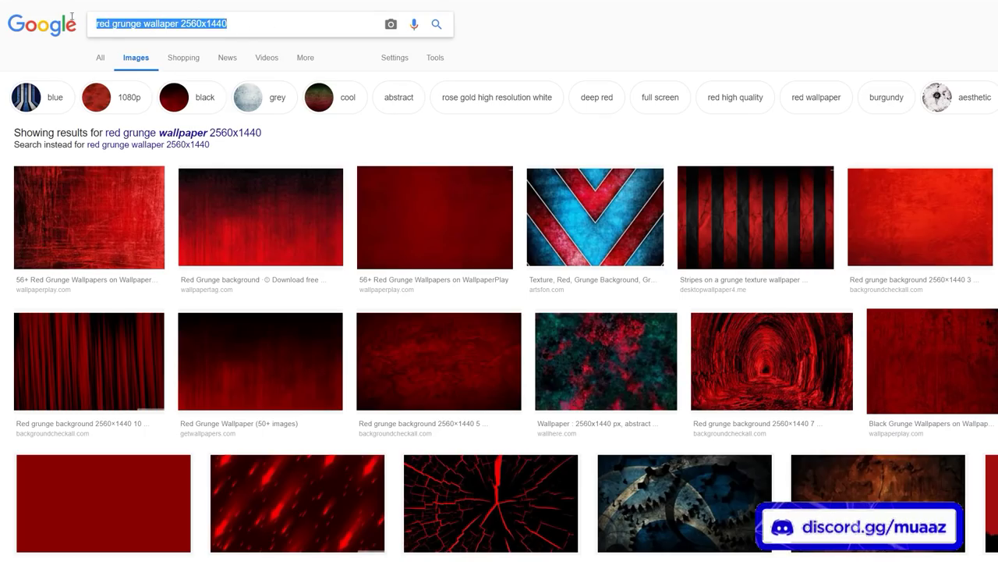
text(gfuel s)
key(BackSpace)
text(logo png)
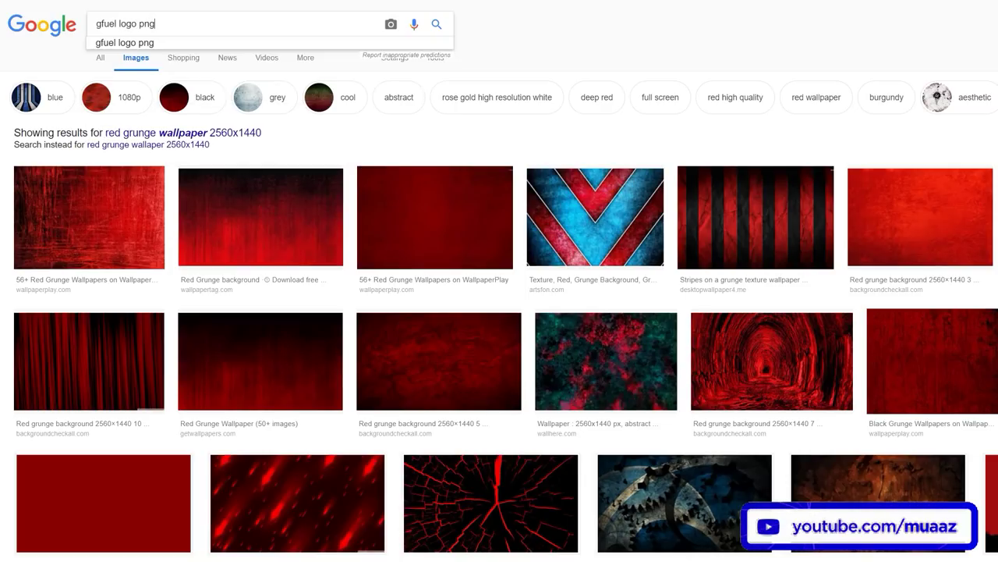
key(Return)
click(353, 174)
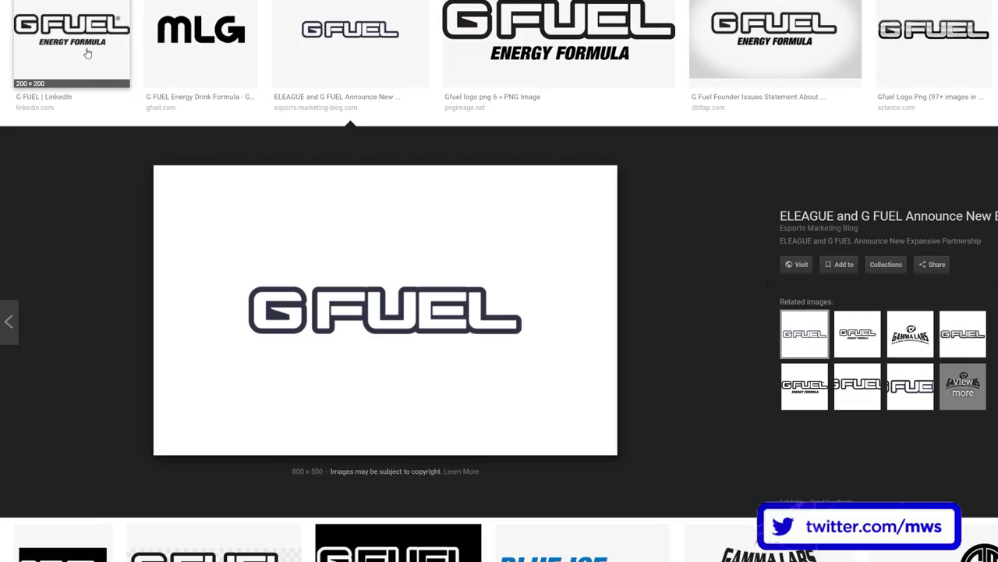
click(103, 67)
click(572, 49)
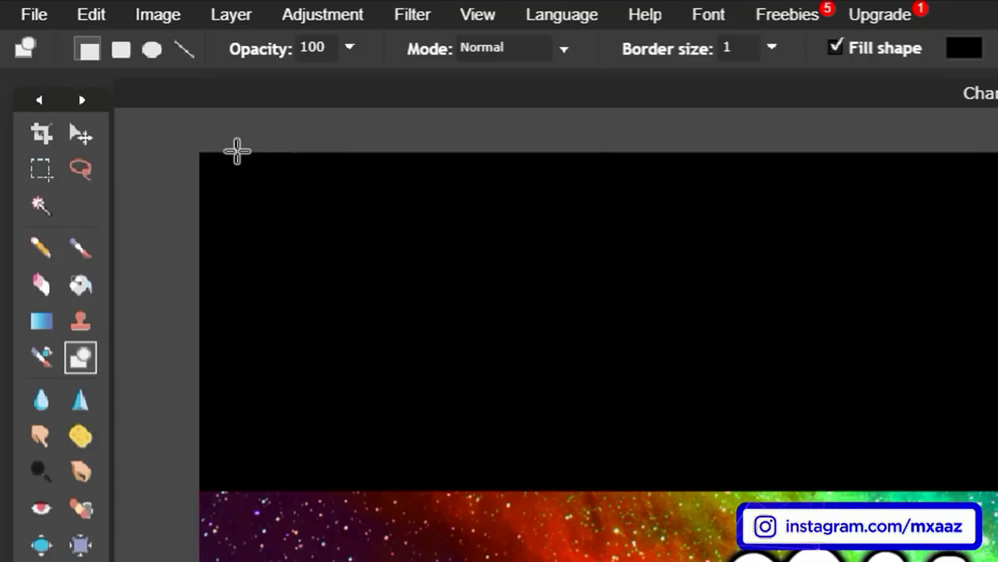
Save the banner as ChannelTemplate, a quality-100 JPEG, on the Desktop.
click(34, 15)
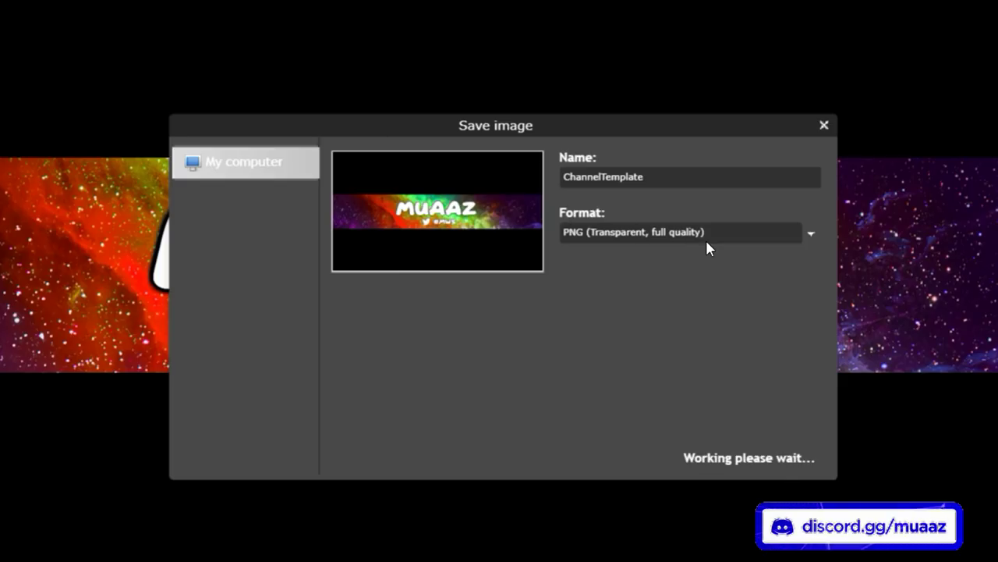
click(801, 233)
click(684, 254)
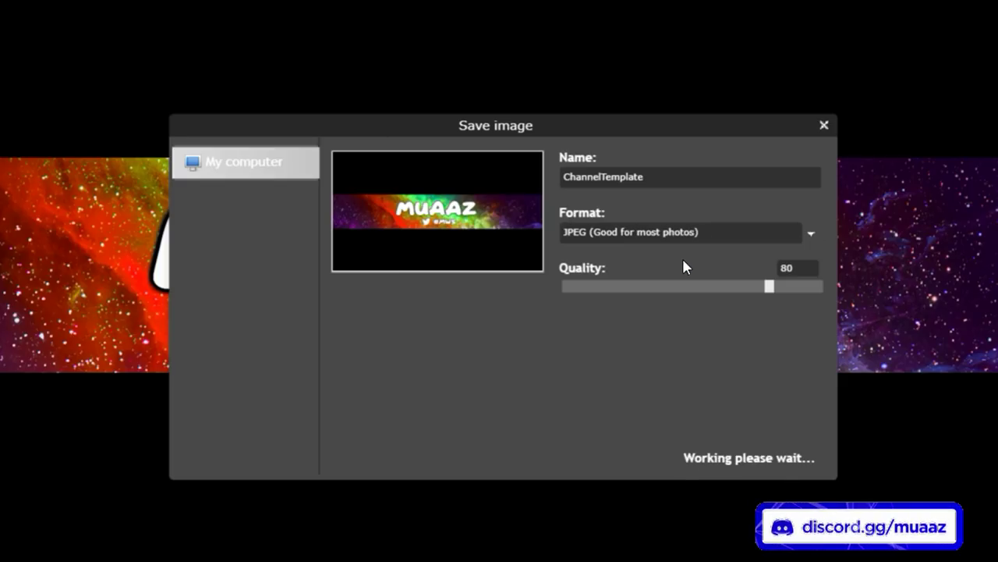
click(823, 287)
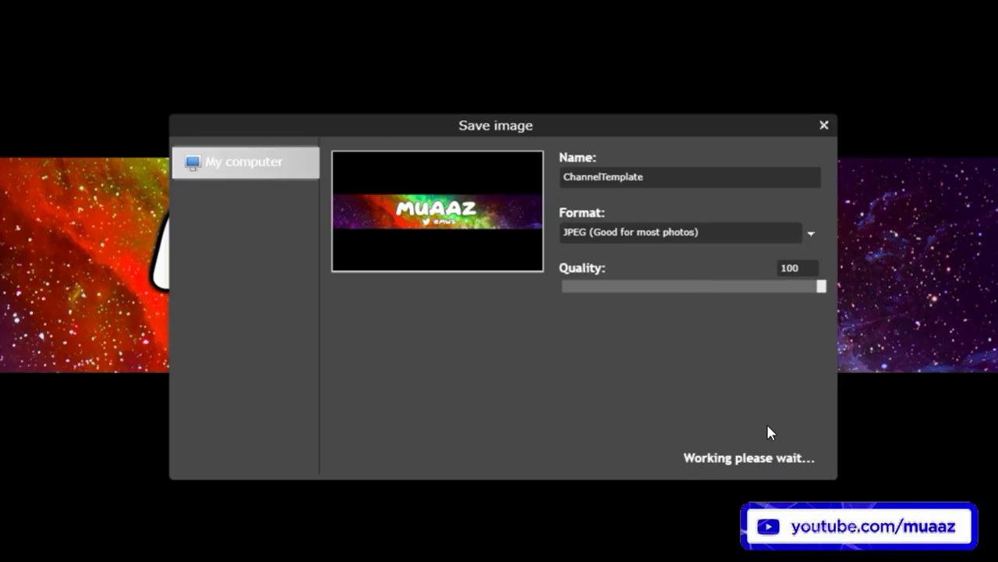
click(790, 459)
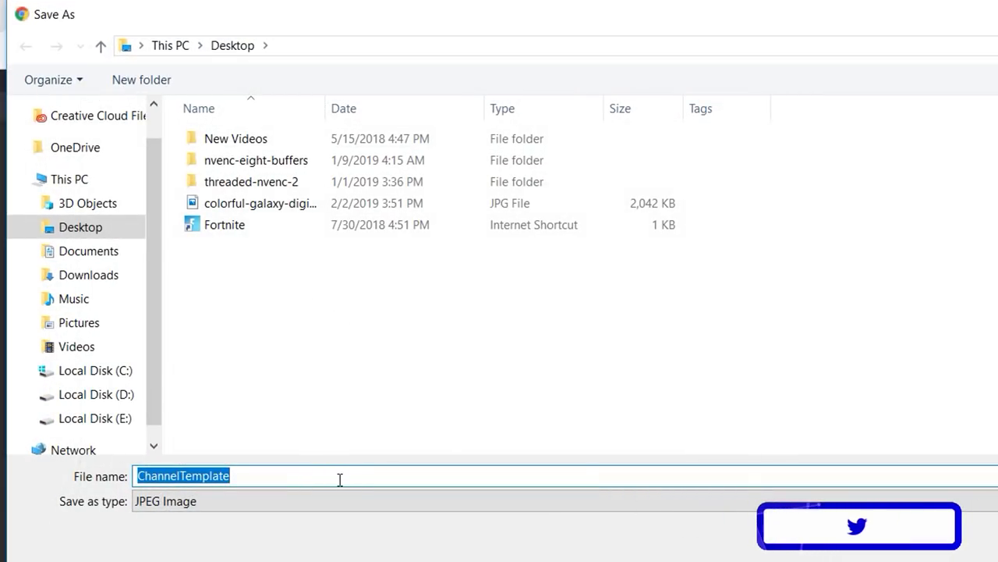
key(Return)
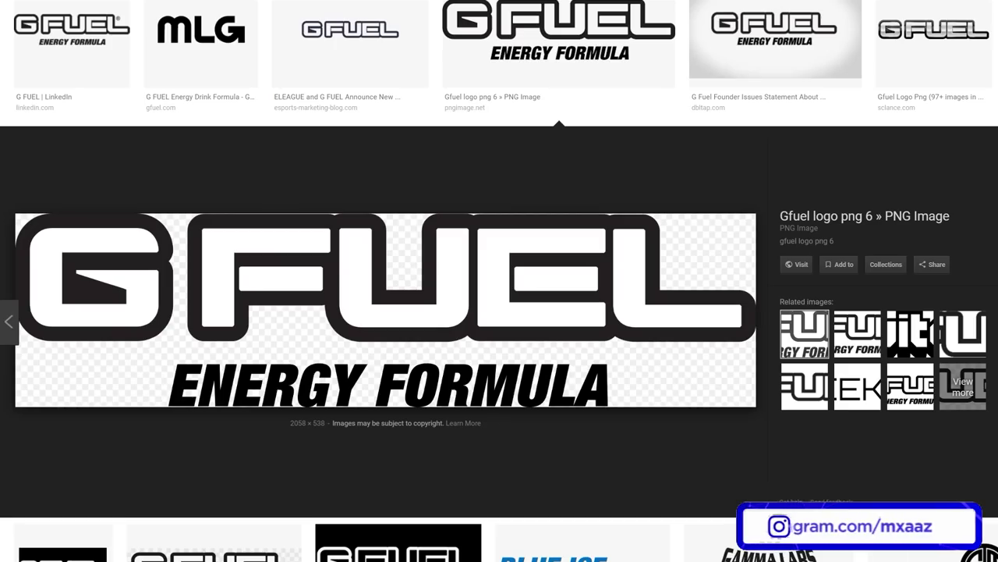
Go to youtube.com and put your channel page into Customize Channel mode.
click(306, 37)
text(youtube)
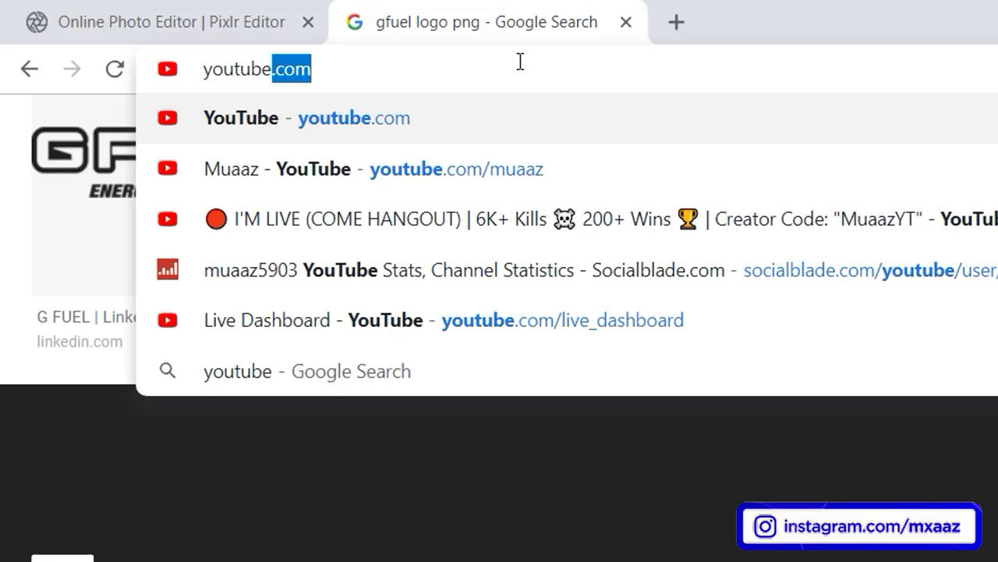
click(452, 191)
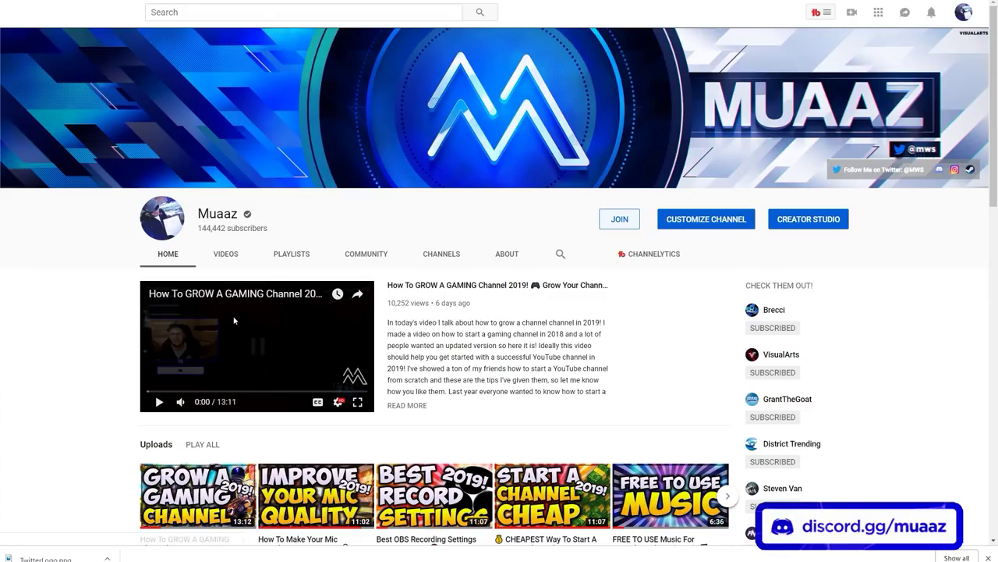
click(718, 227)
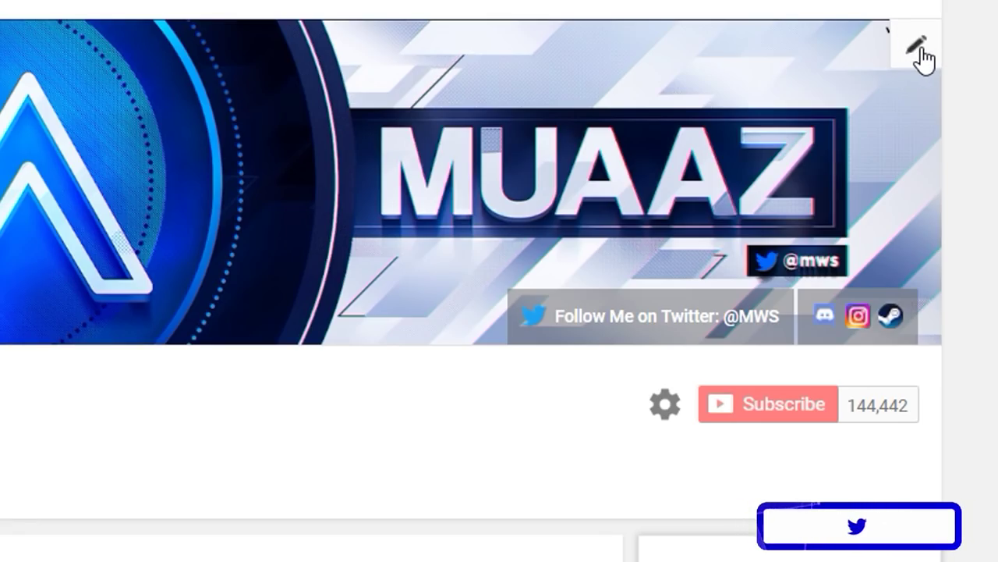
Replace the channel art with ChannelTemplate.jpg and confirm the new banner.
click(926, 53)
click(858, 151)
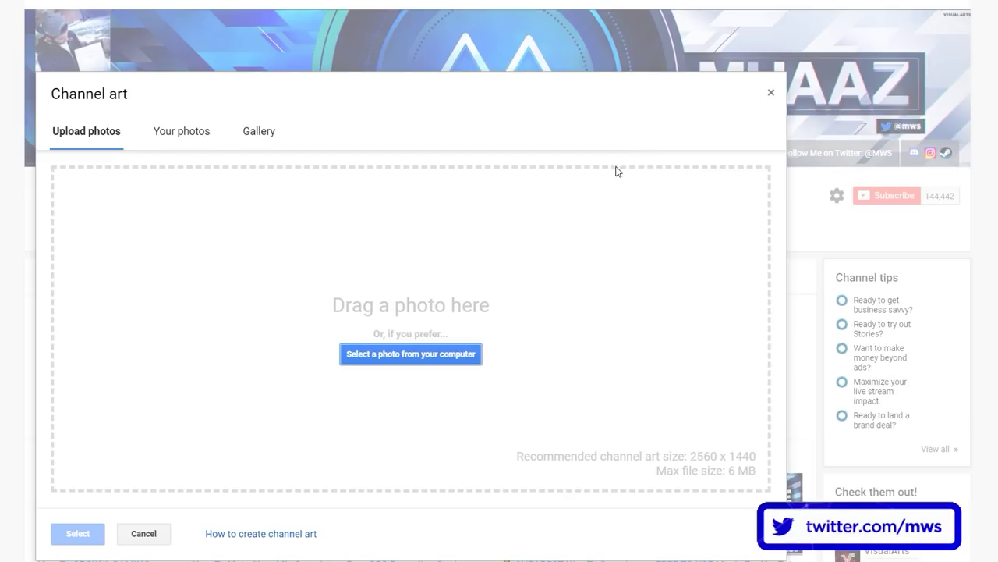
click(378, 352)
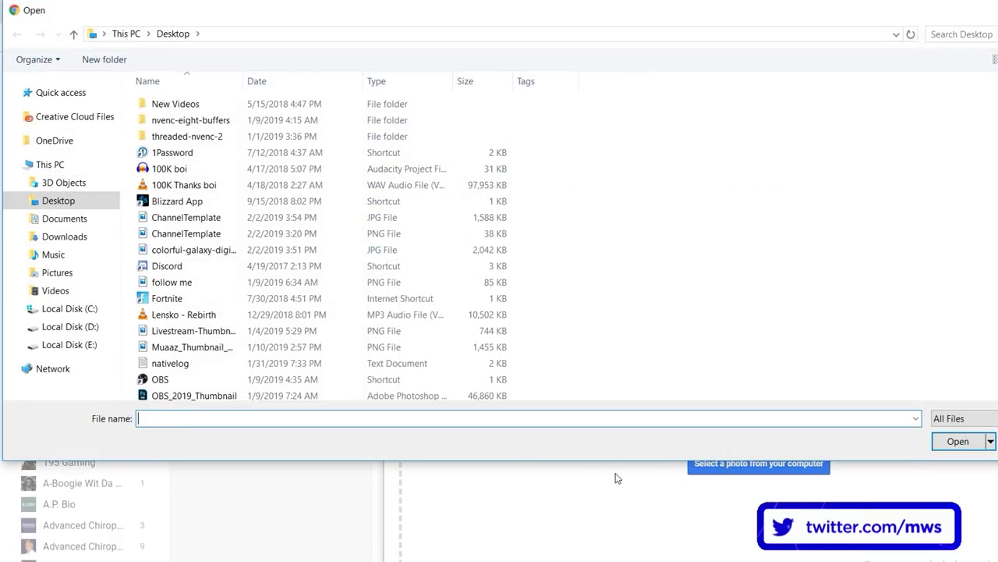
click(238, 221)
click(958, 440)
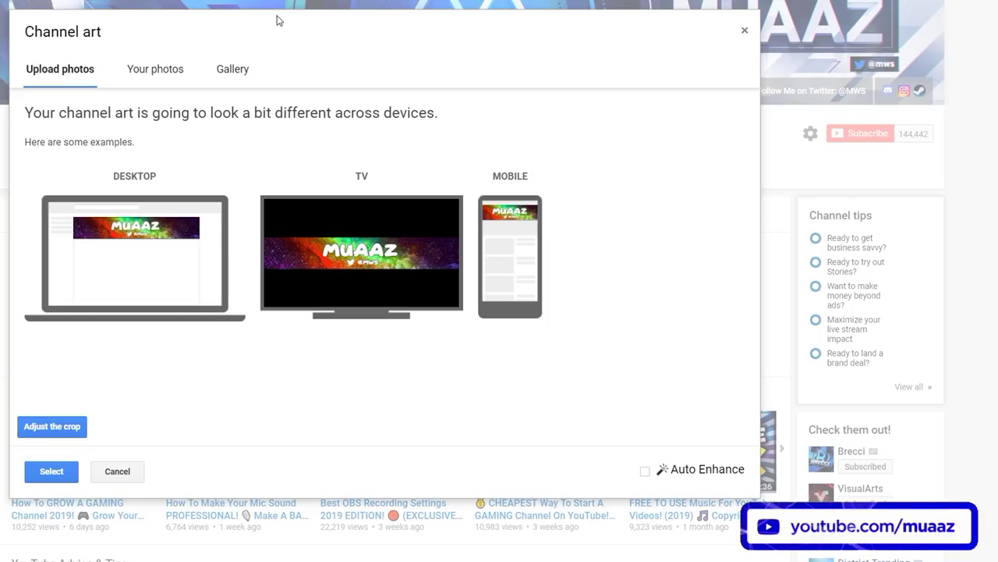
click(133, 475)
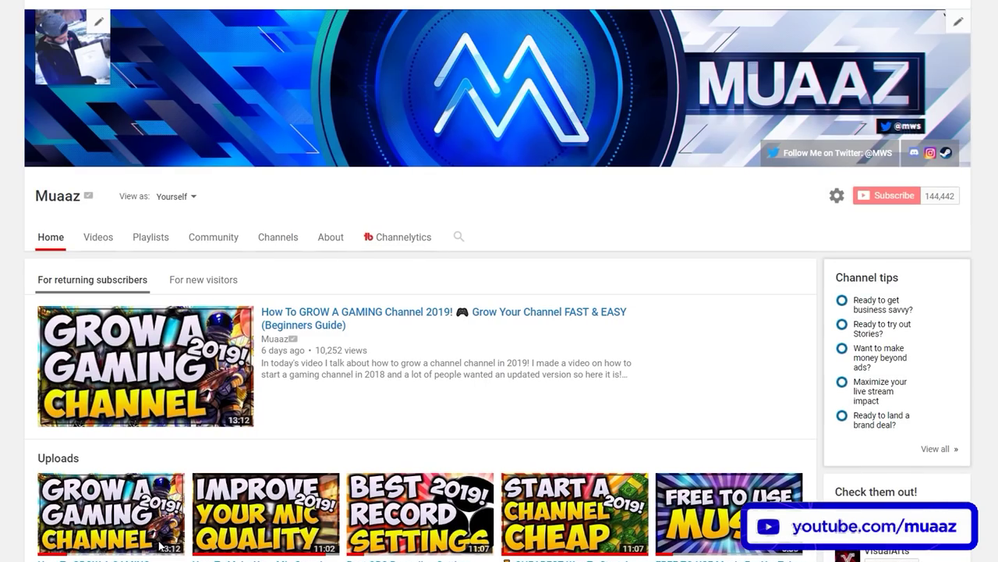
scroll(447, 330, down, 8)
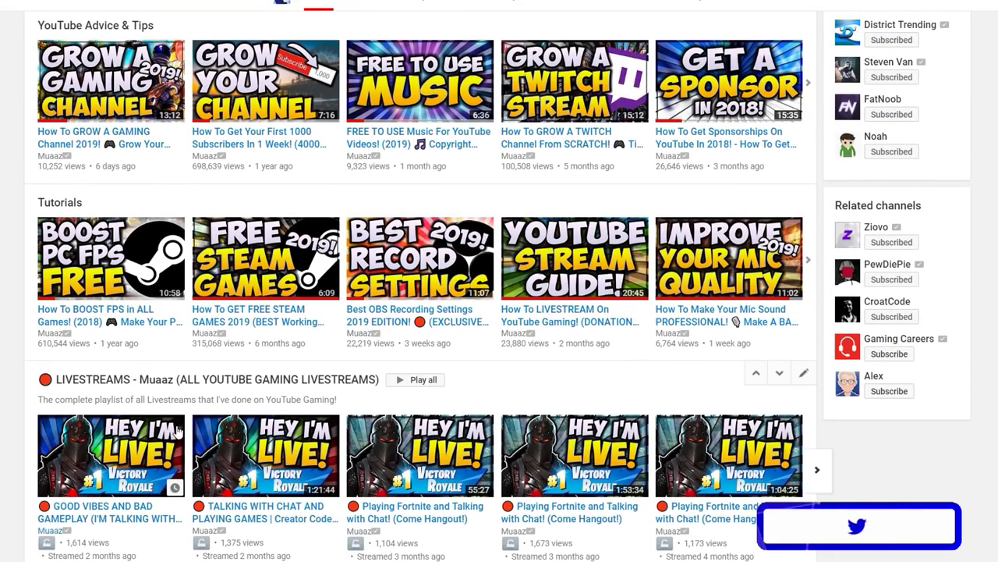
scroll(31, 351, up, 4)
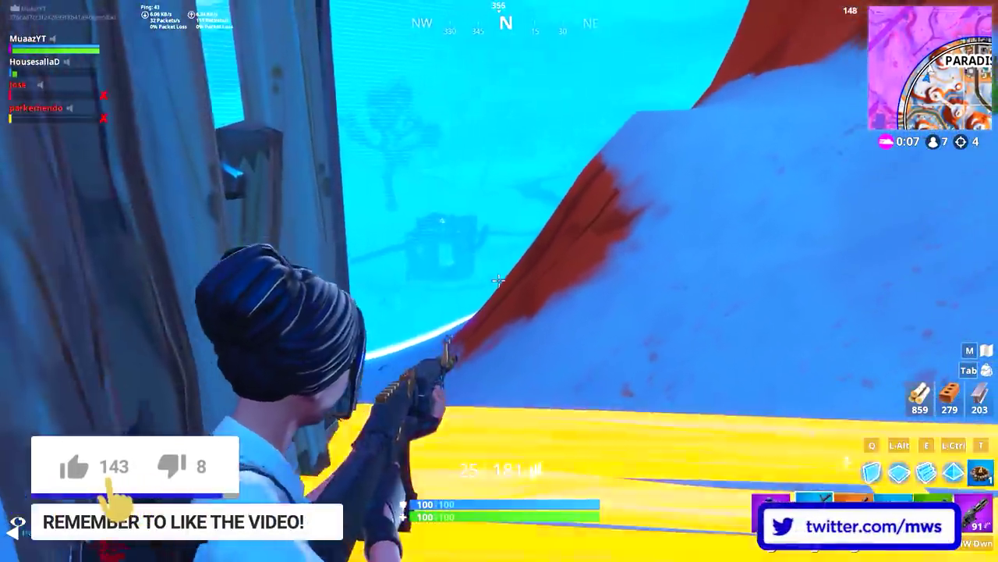
Eliminate opponents with the minigun and shotgun while running and building through the wooden fort.
click(498, 280)
click(498, 280)
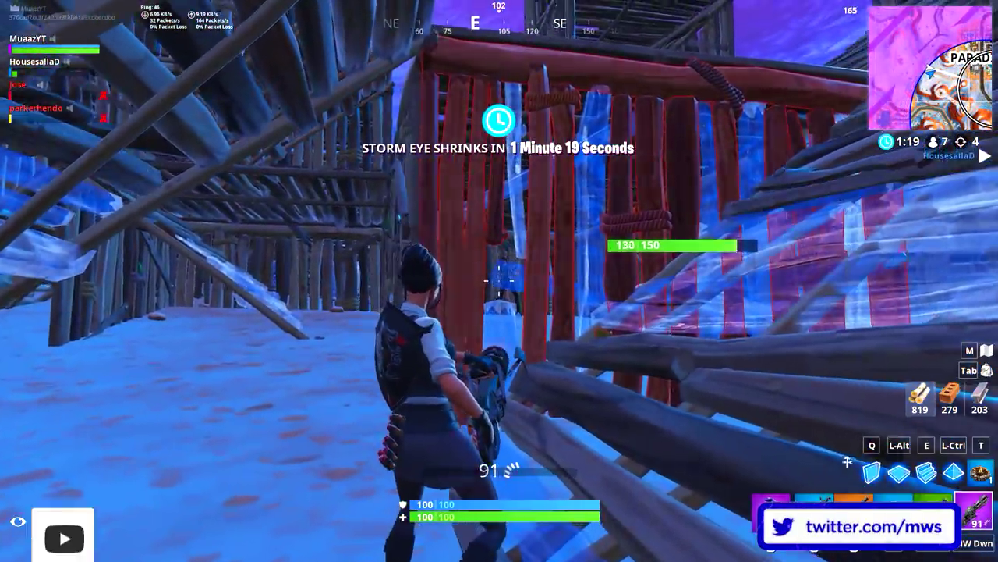
click(498, 281)
click(499, 280)
key(w)
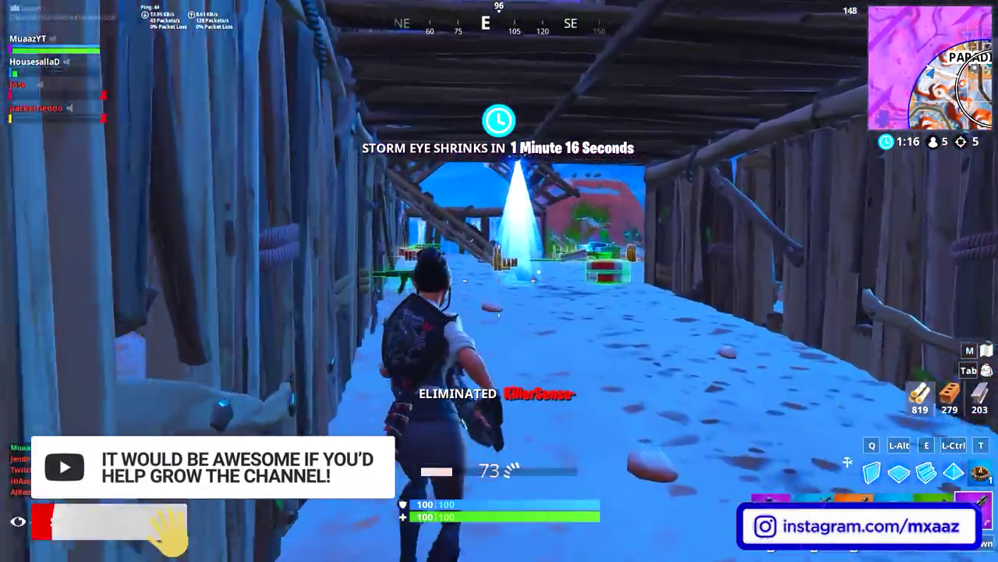
key(w)
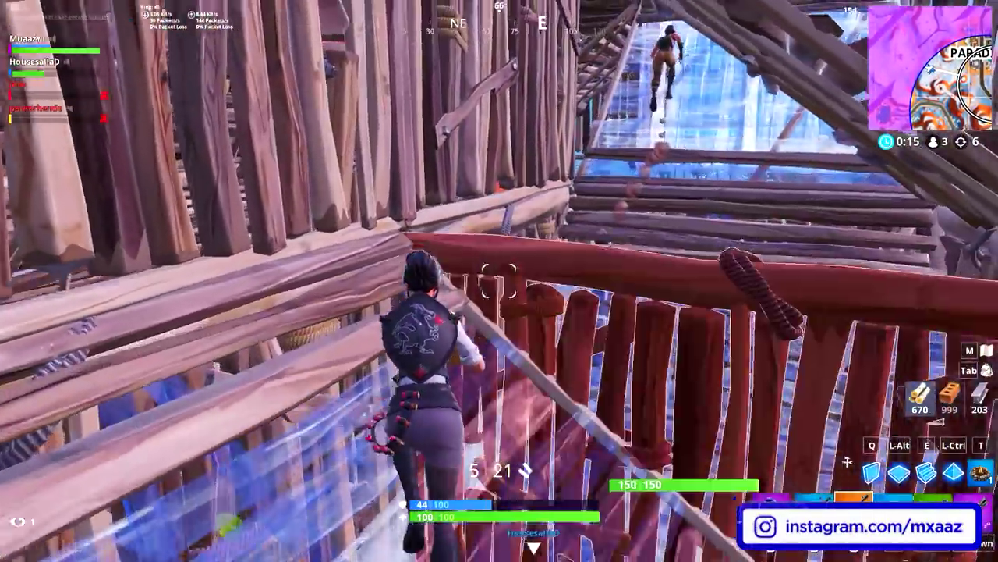
click(498, 280)
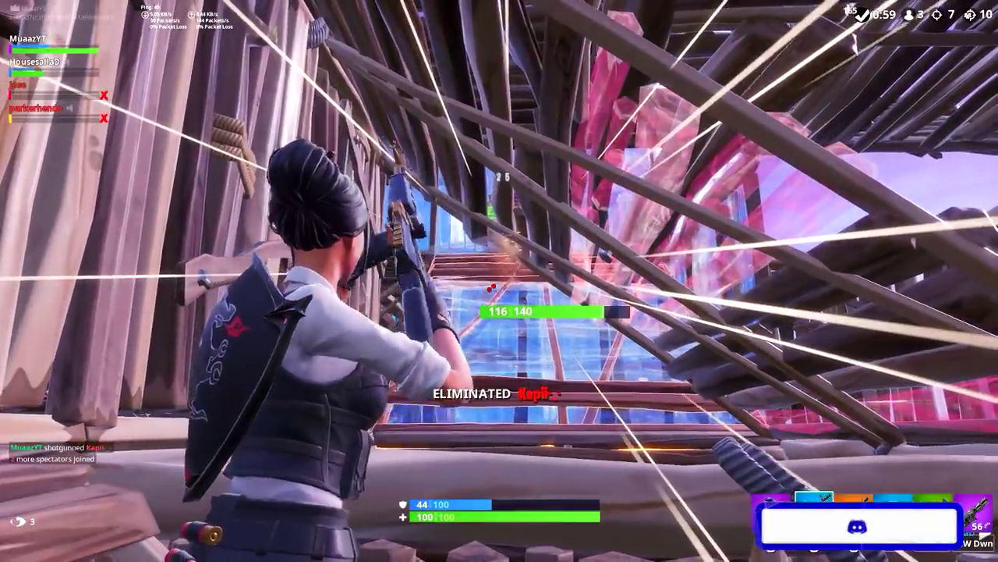